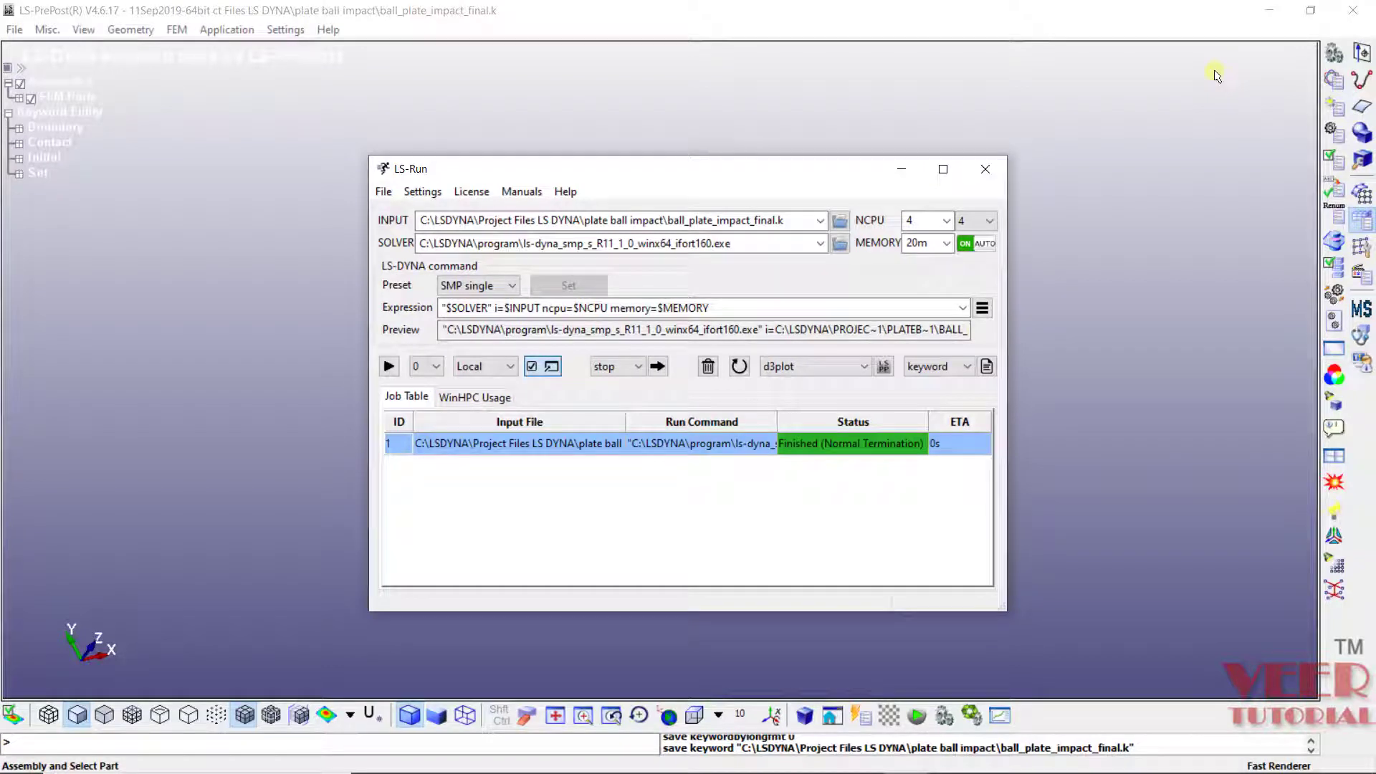
Close the LS-Run window after its job finishes with Normal Termination
click(981, 169)
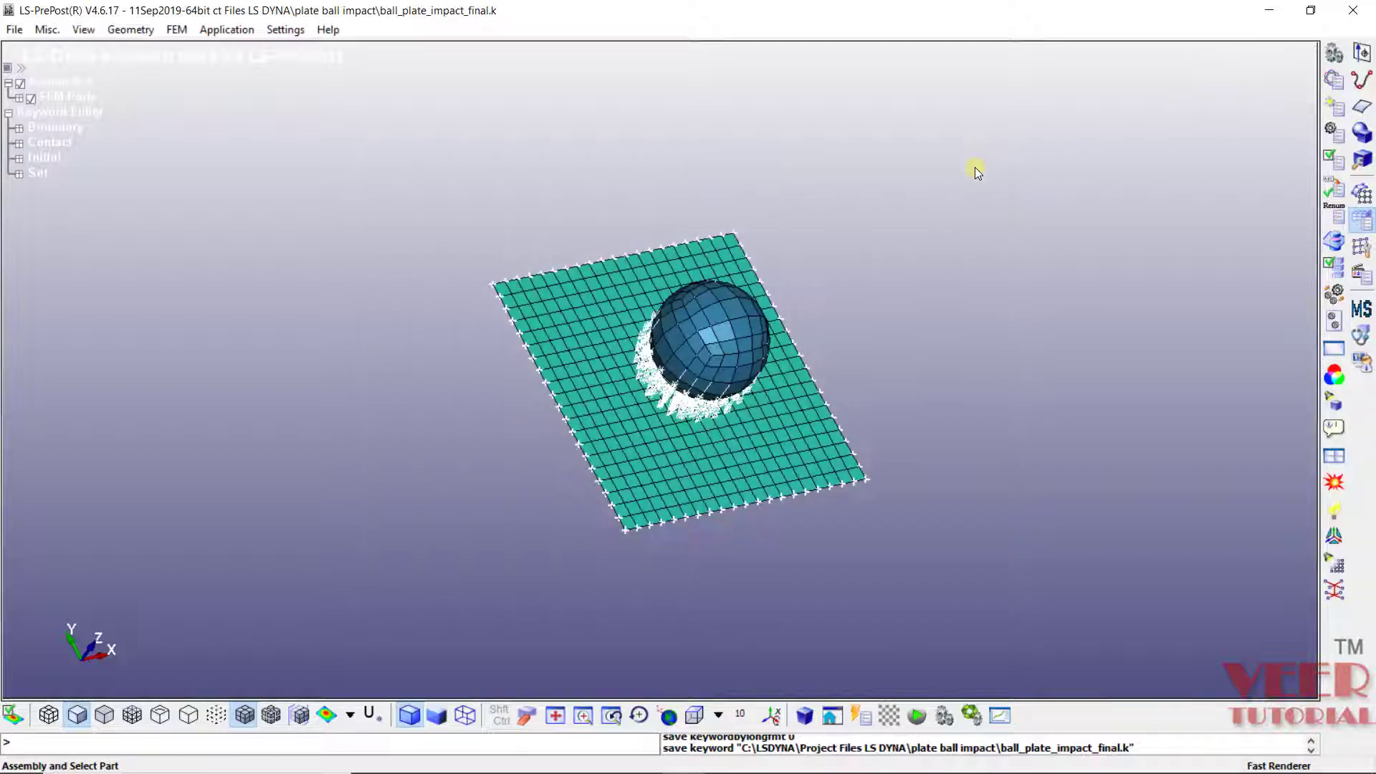
Load d3plot from the plate ball impact folder as an LS-DYNA binary plot
click(15, 29)
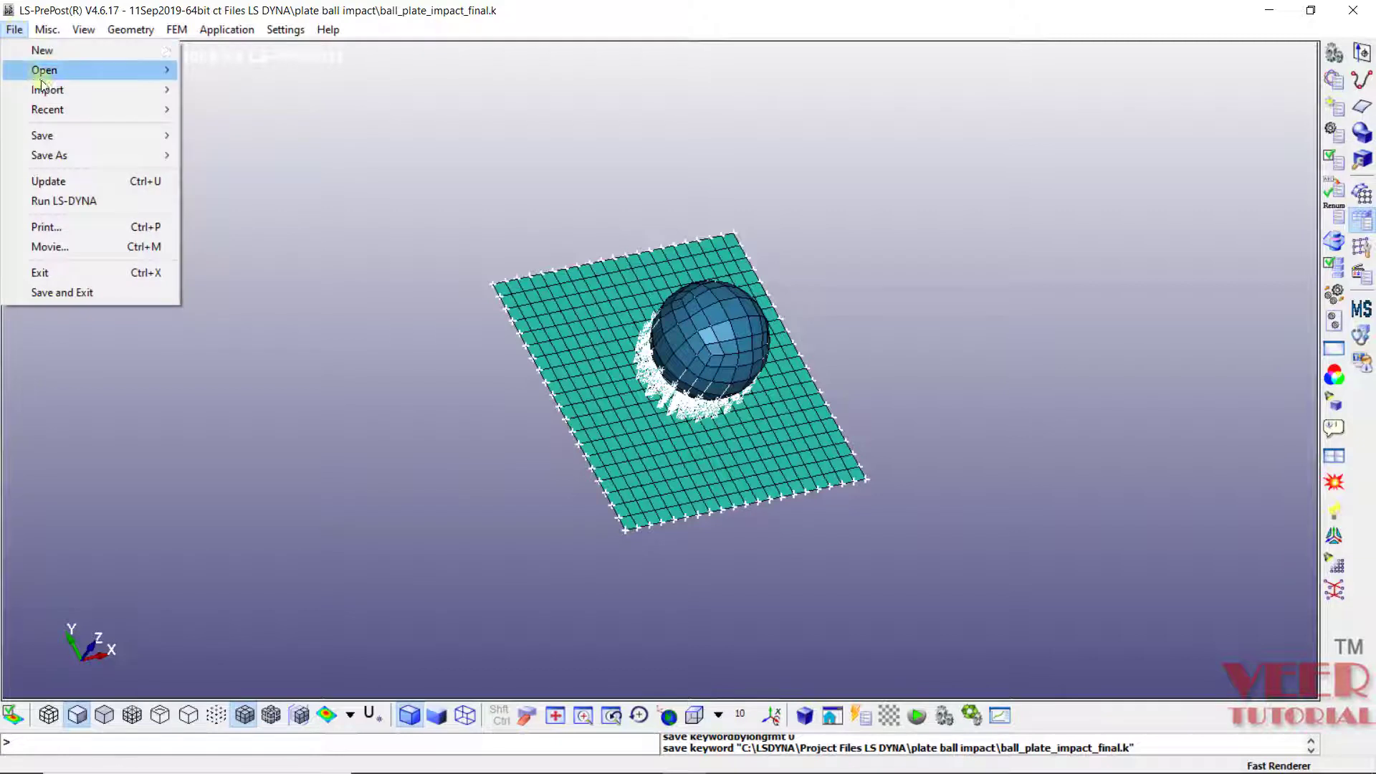
mouse_move(48, 74)
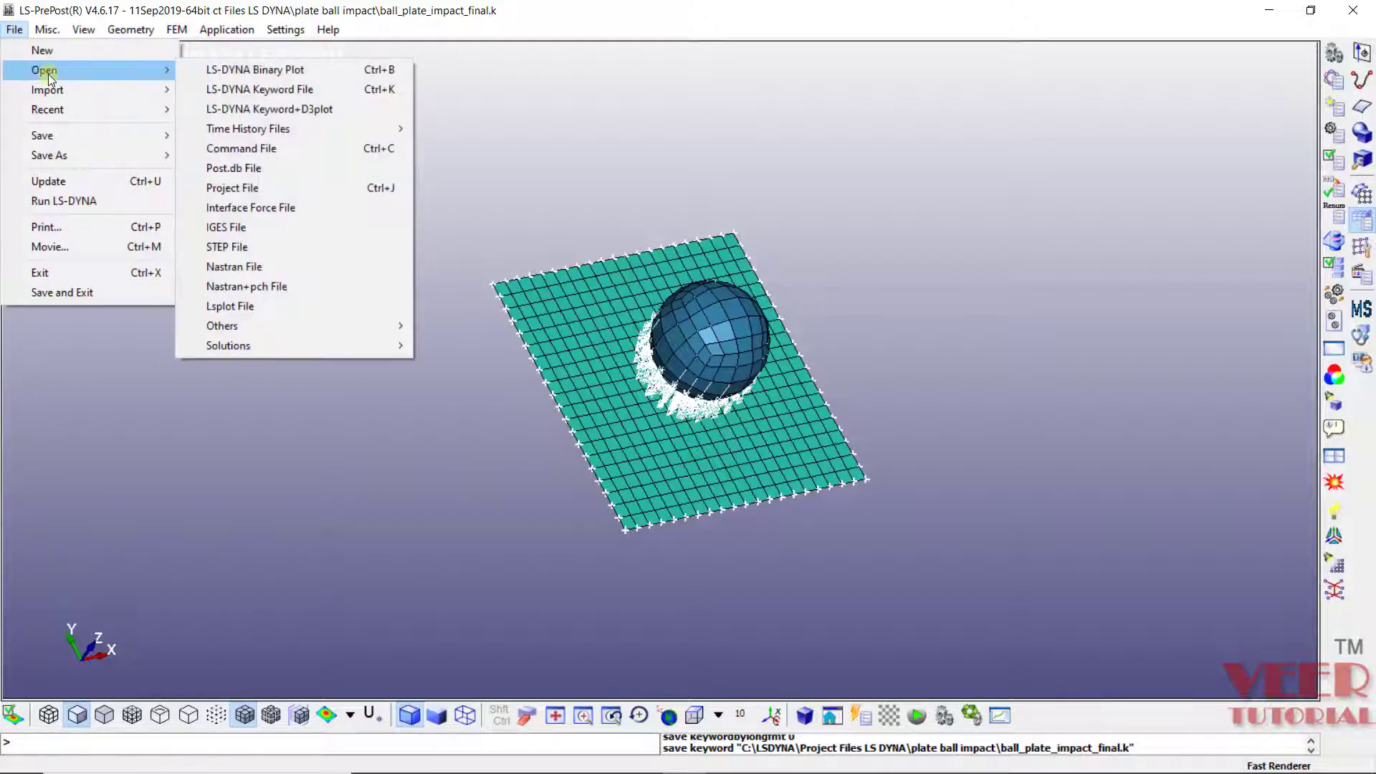
click(249, 72)
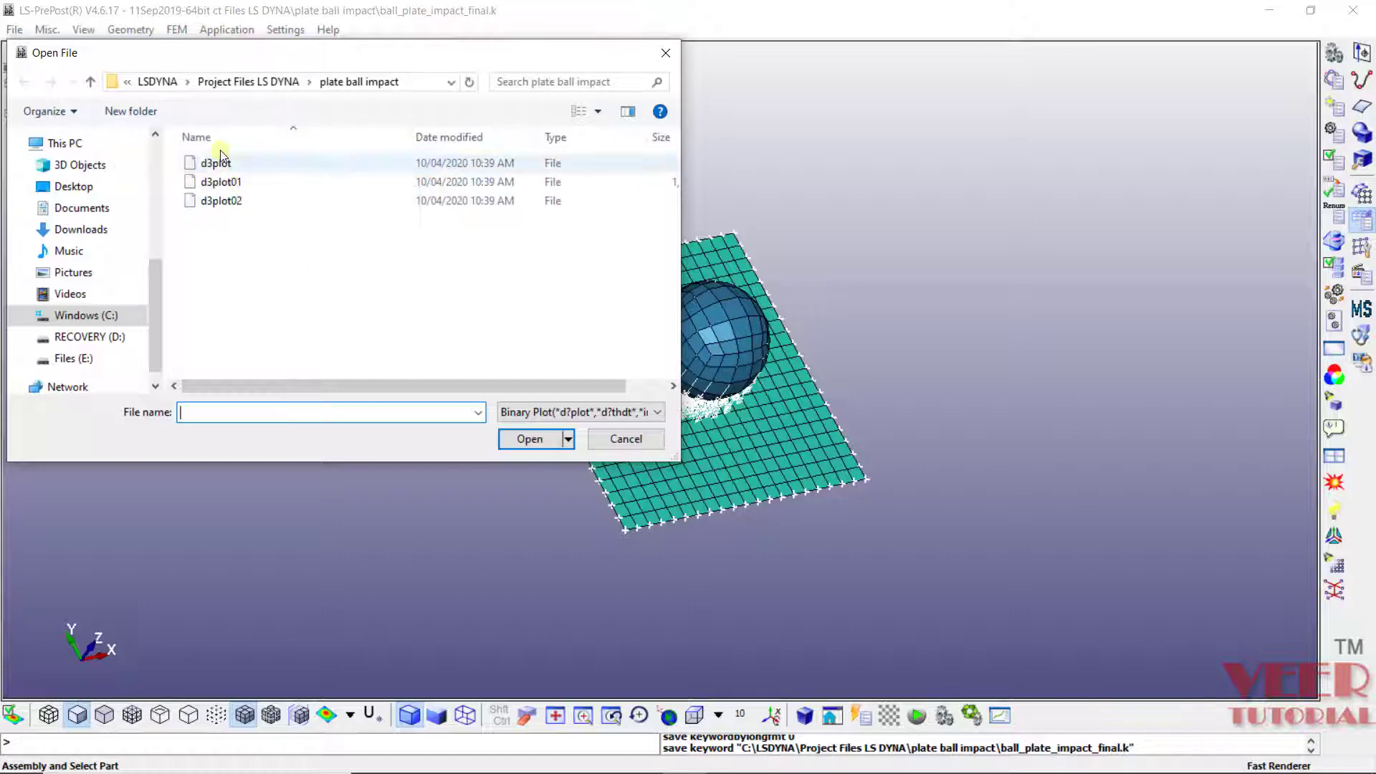
click(232, 163)
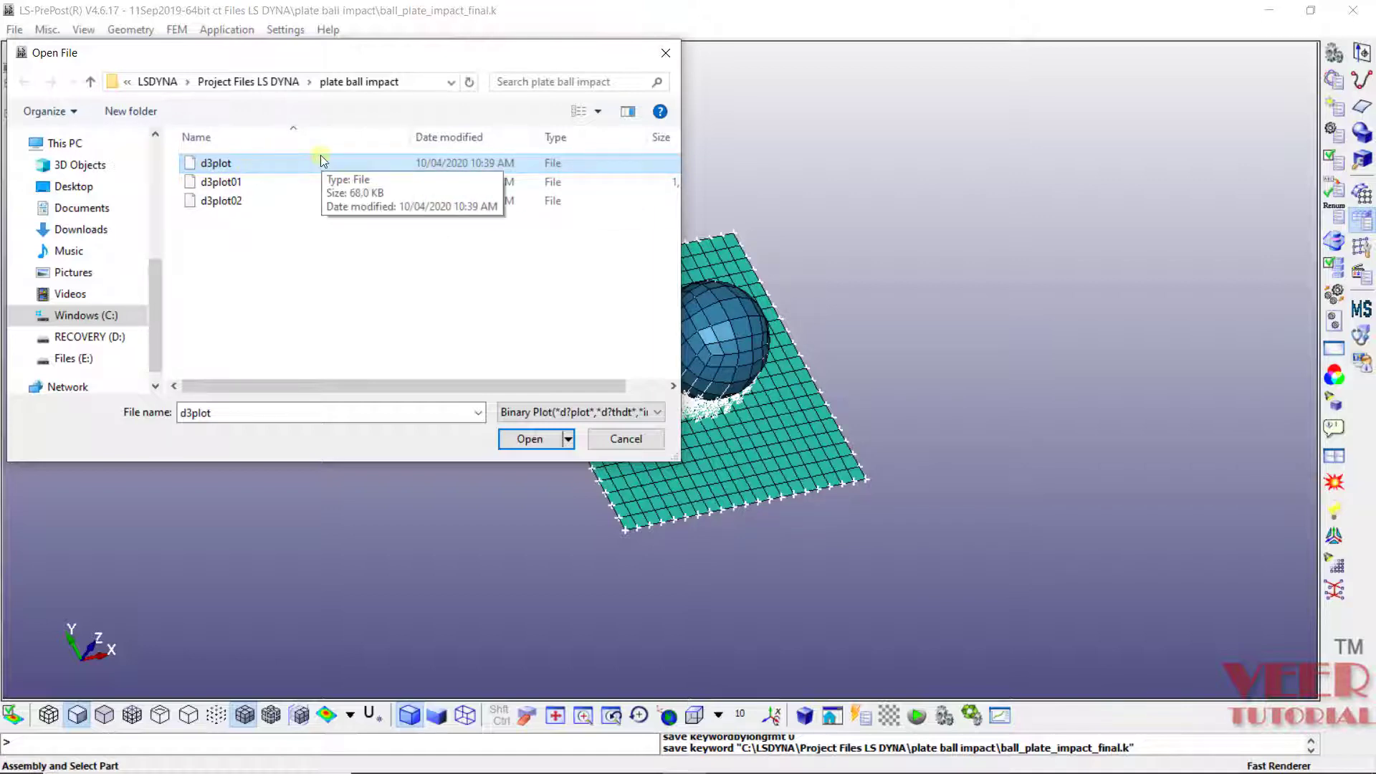
click(530, 440)
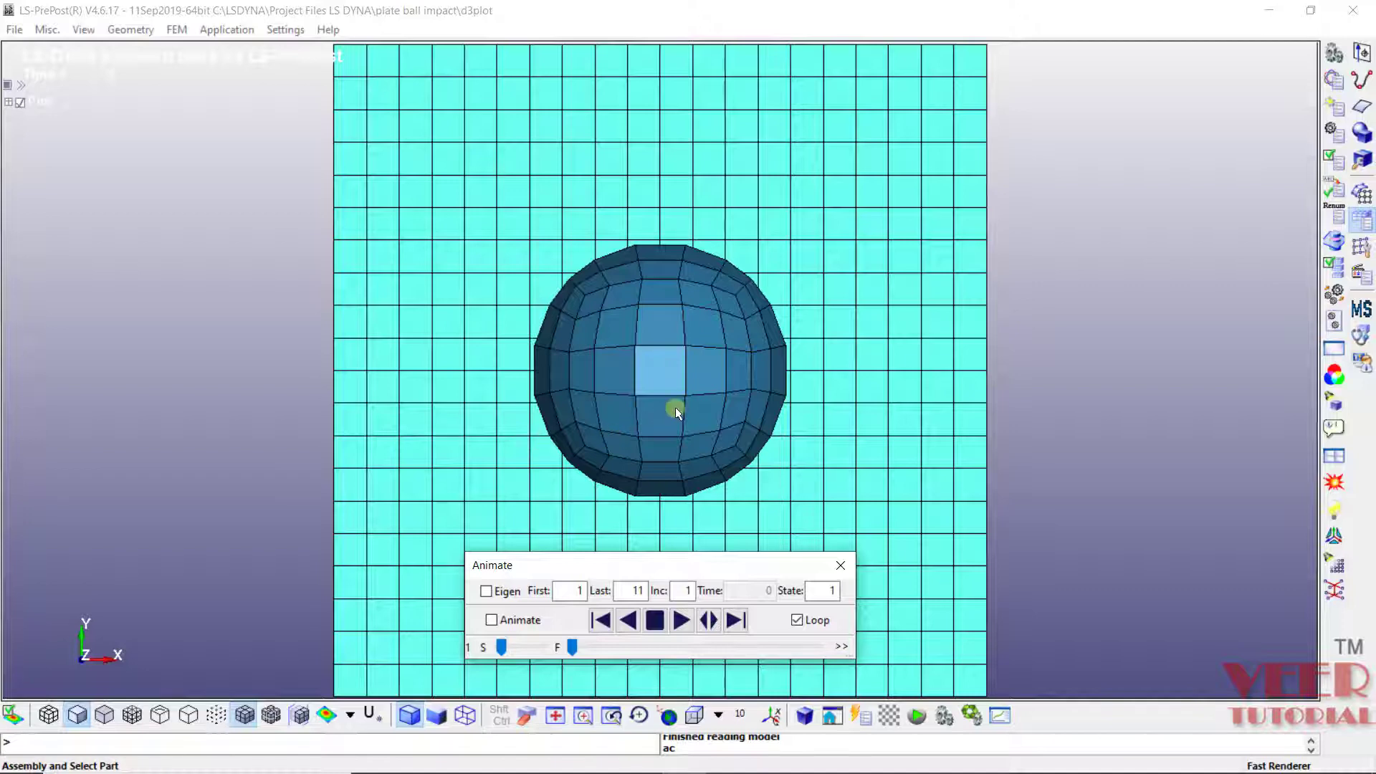
Turn the plate and ball to an oblique view and loop the impact animation forward
scroll(691, 398, down, 3)
shift+drag(717, 359, 888, 224)
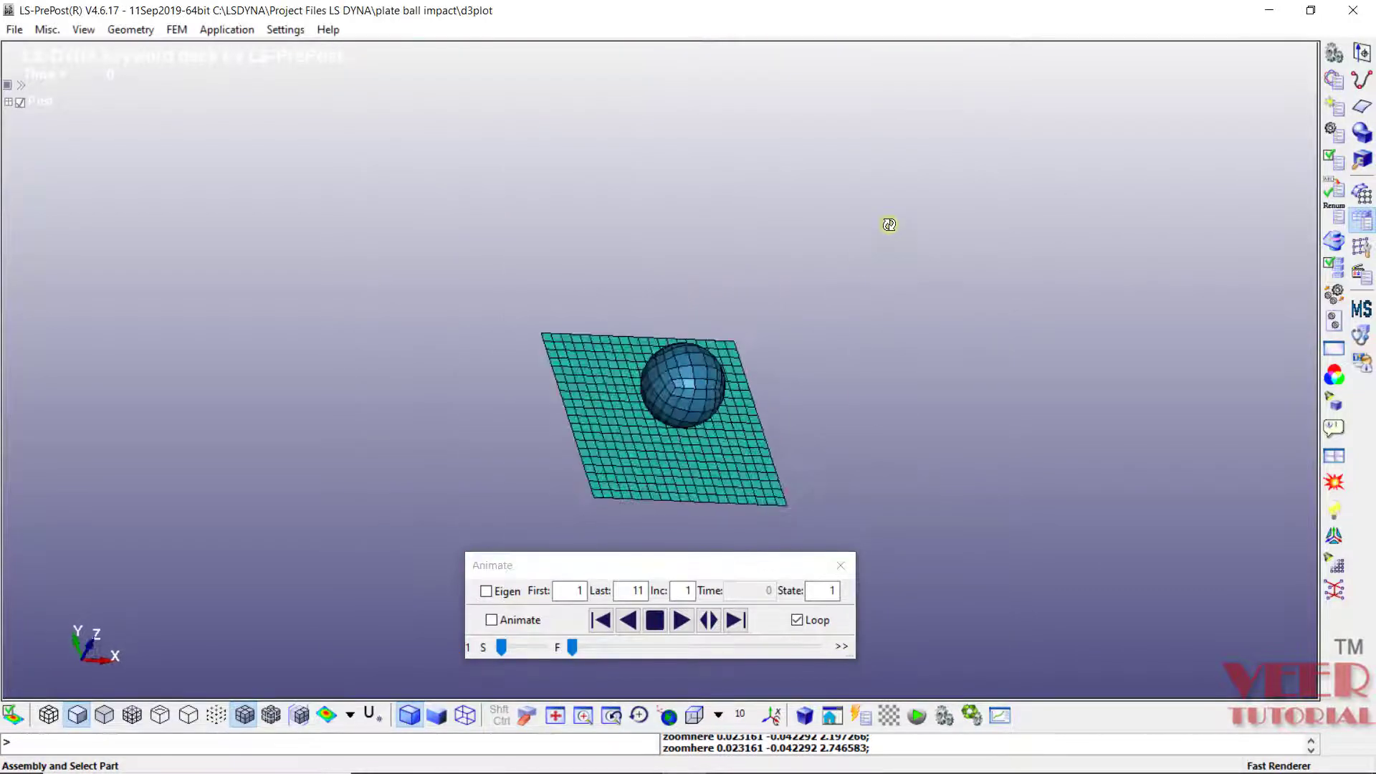
scroll(643, 427, up, 2)
scroll(652, 426, down, 1)
shift+drag(652, 425, 672, 424)
scroll(672, 424, up, 2)
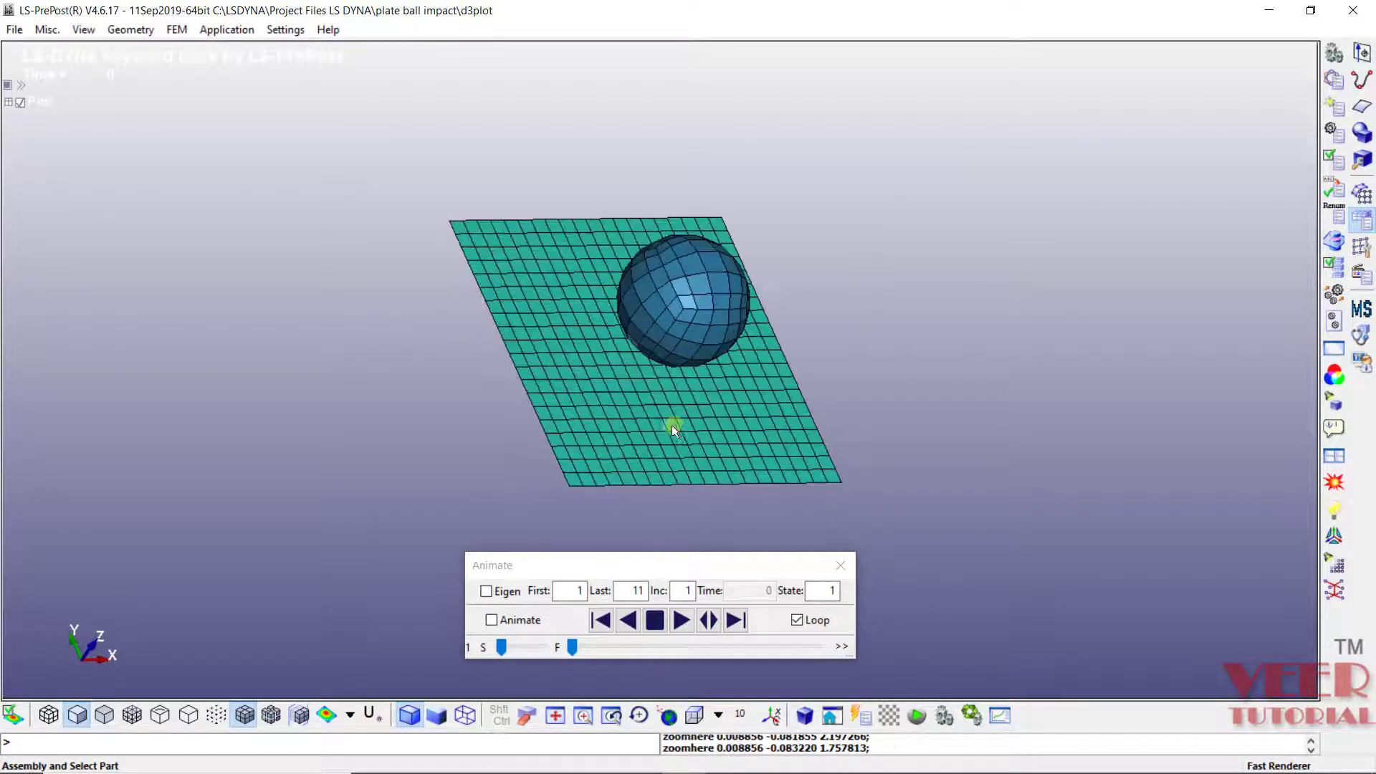
click(682, 620)
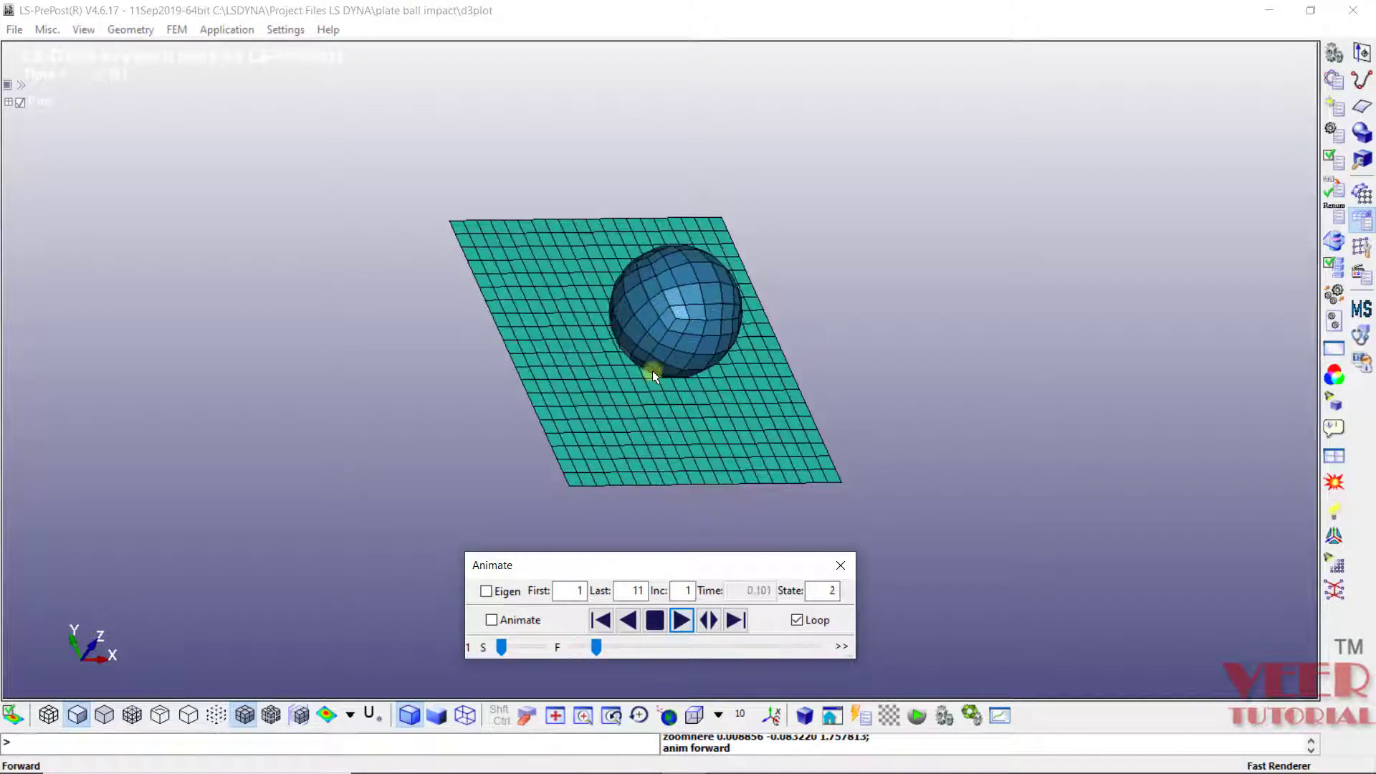
shift+drag(596, 380, 614, 307)
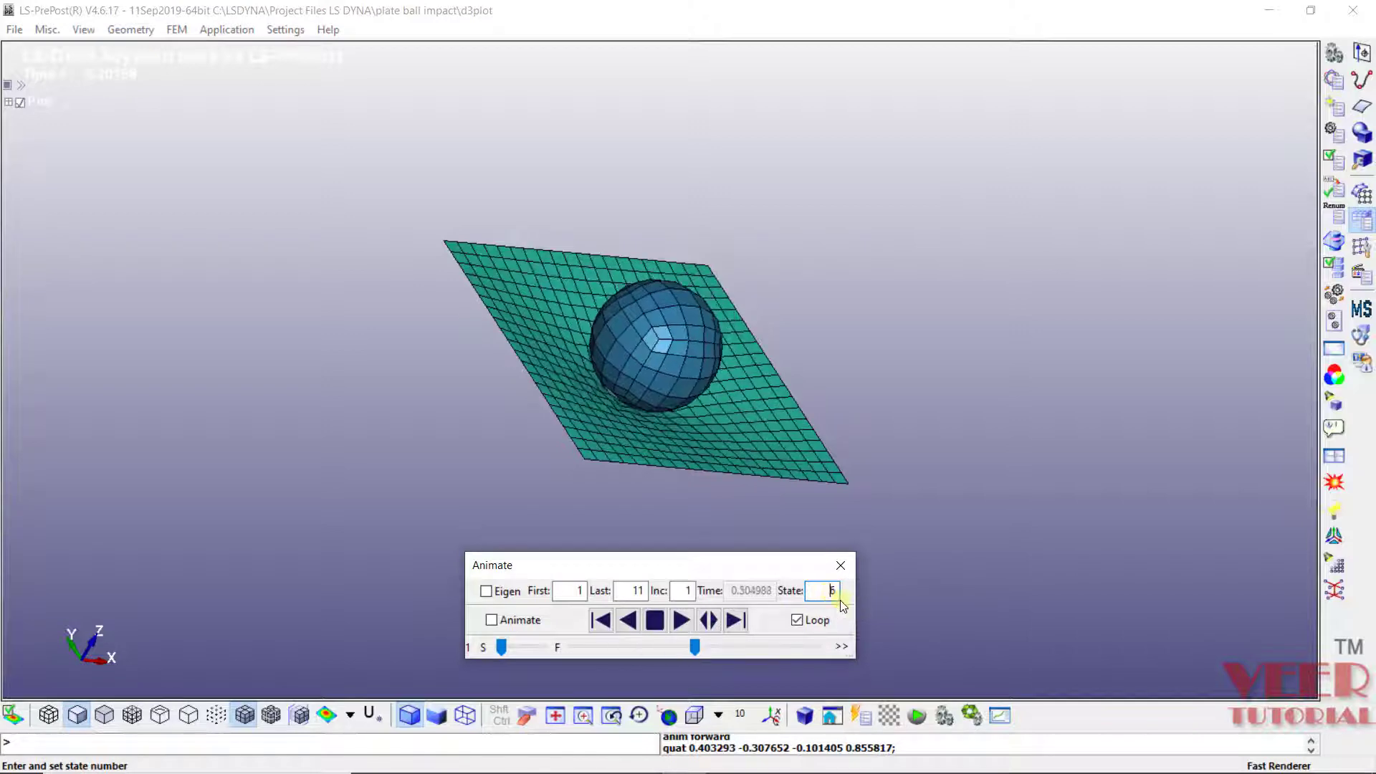
double_click(650, 591)
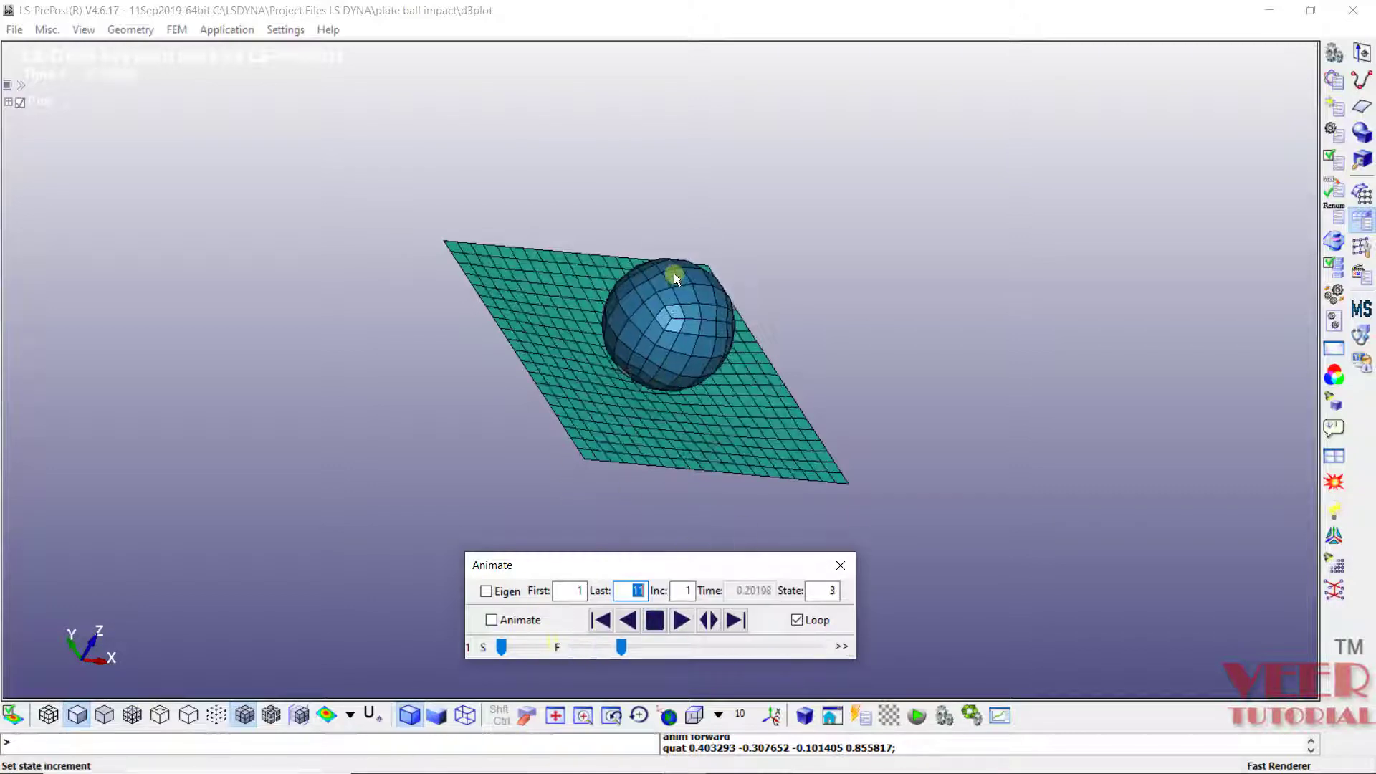
shift+drag(673, 273, 572, 294)
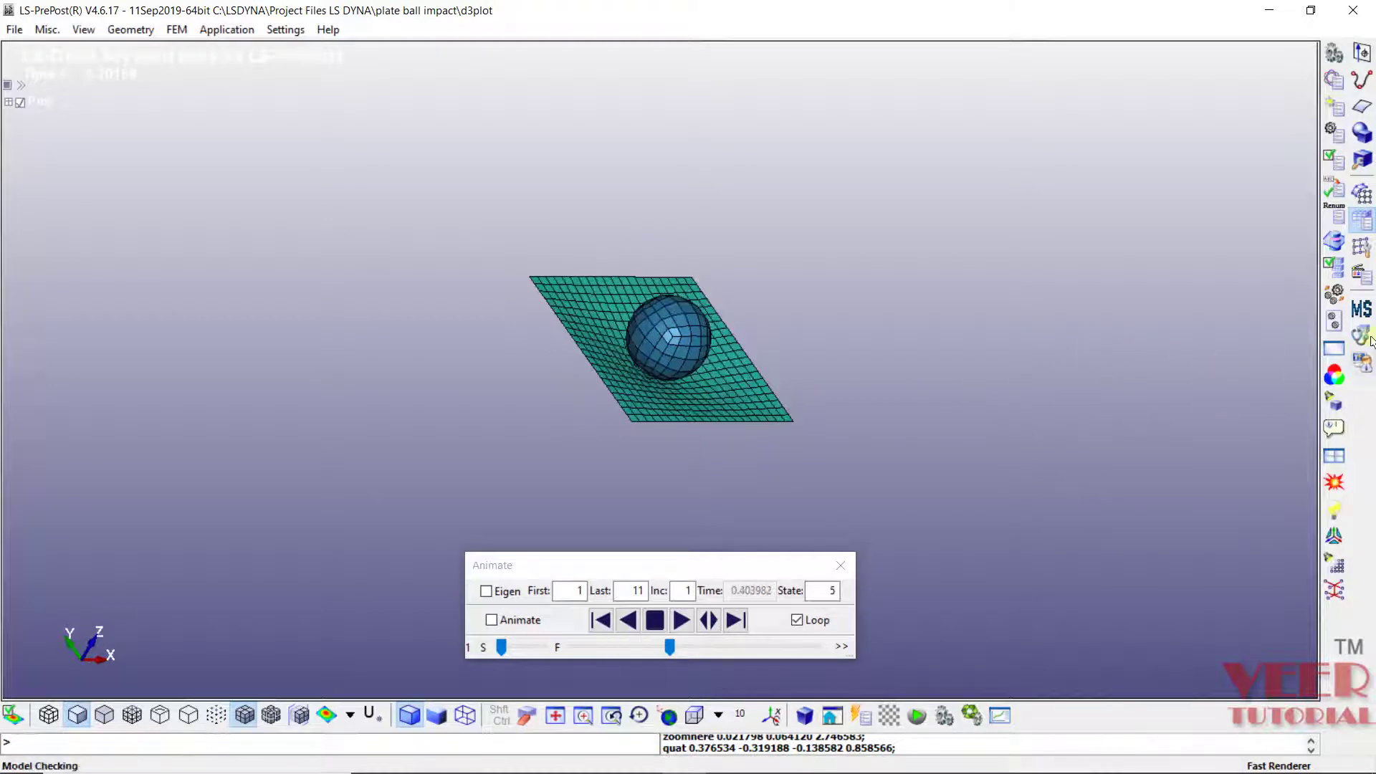
Set the Post page fringe component to Stress > Von Mises stress
click(1365, 279)
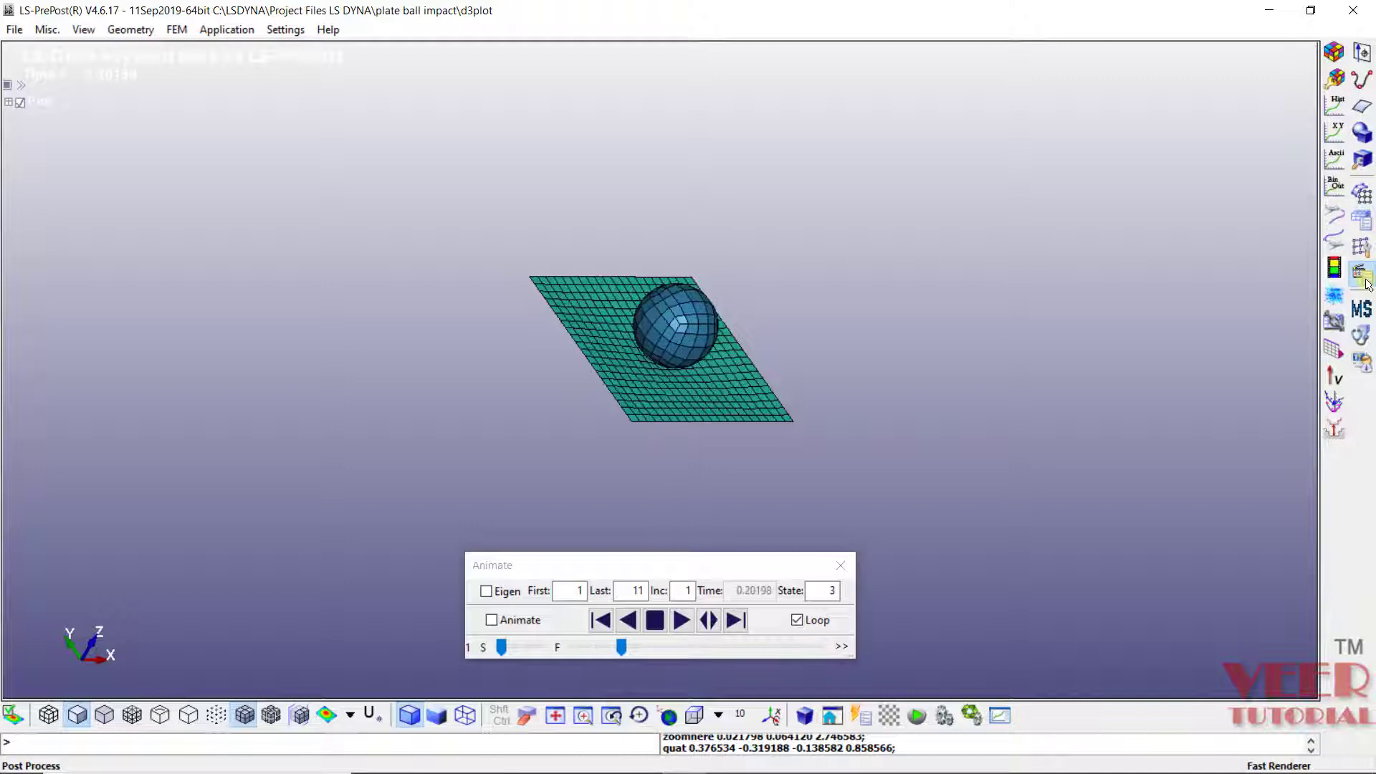
click(1334, 54)
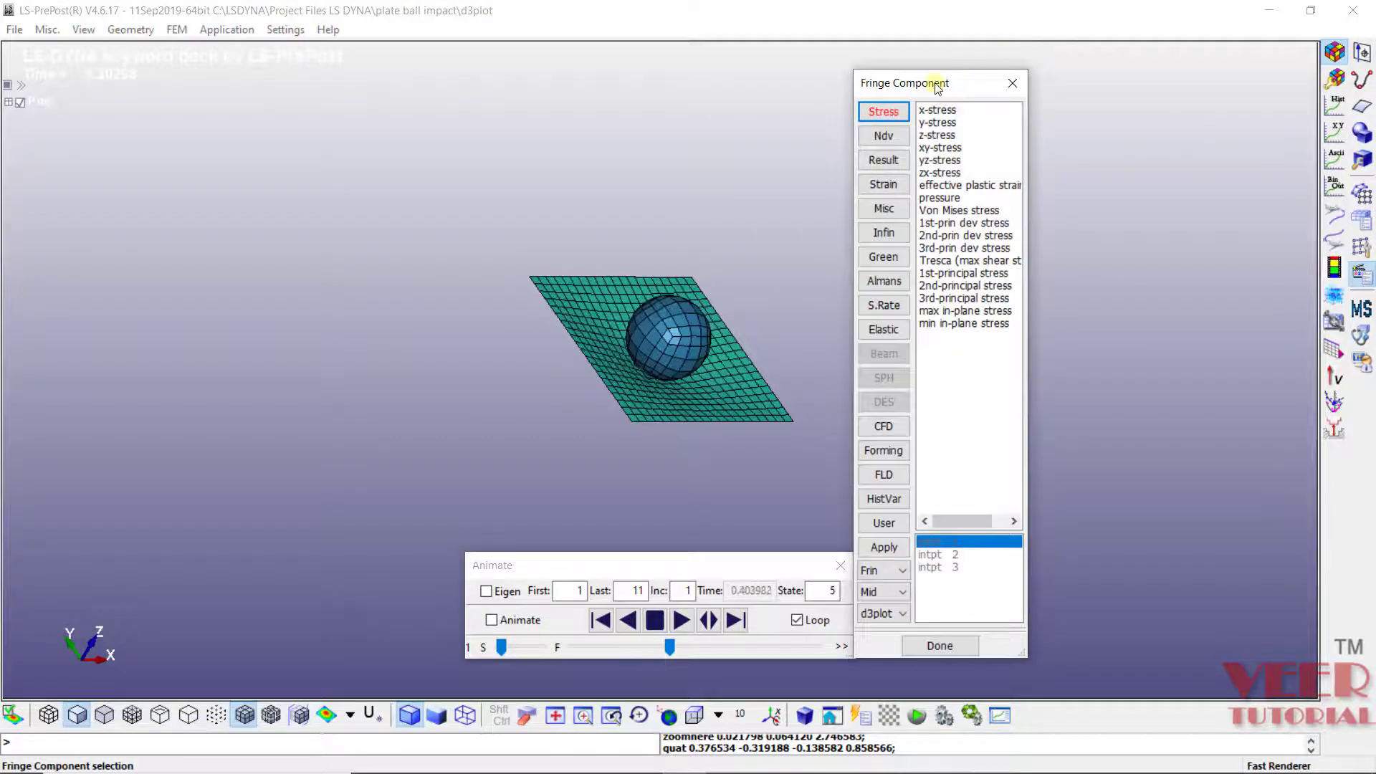
drag(960, 90, 1094, 66)
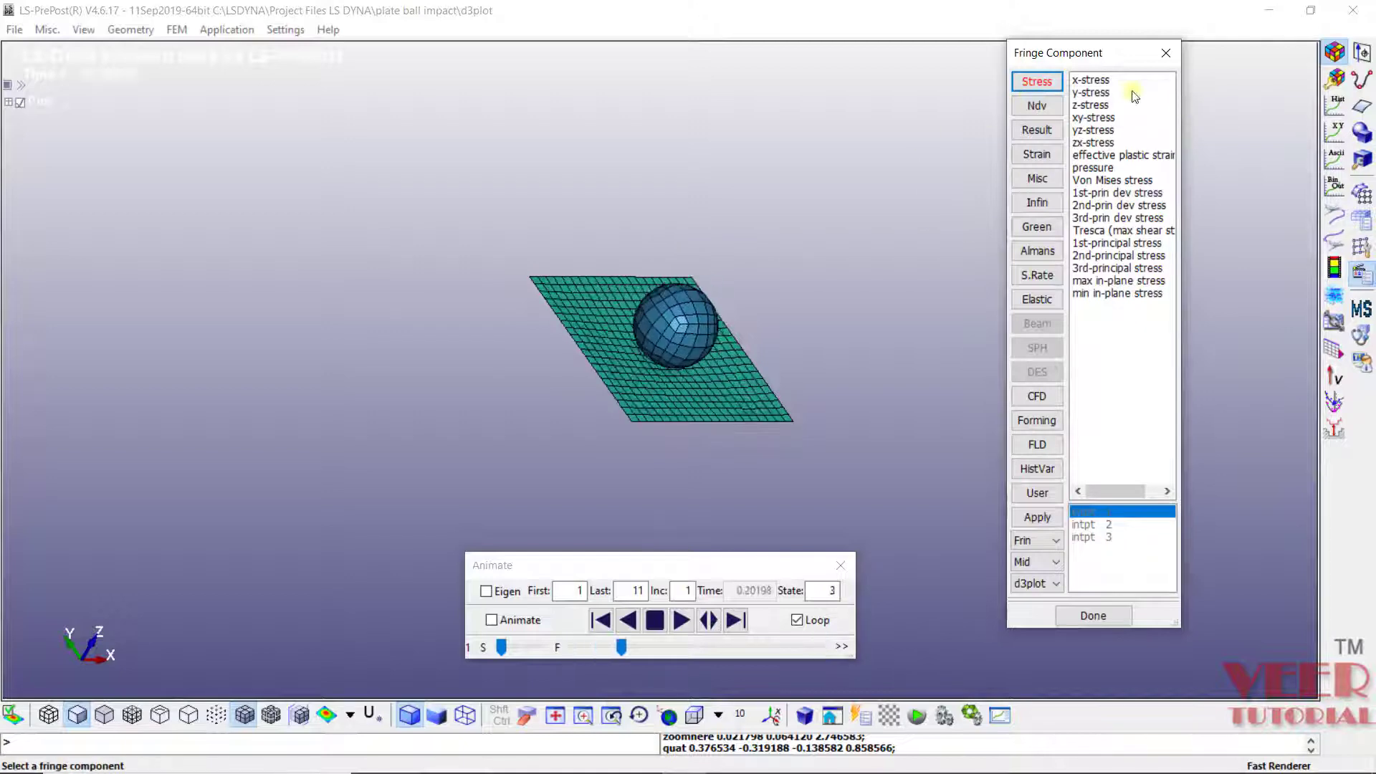
click(1122, 180)
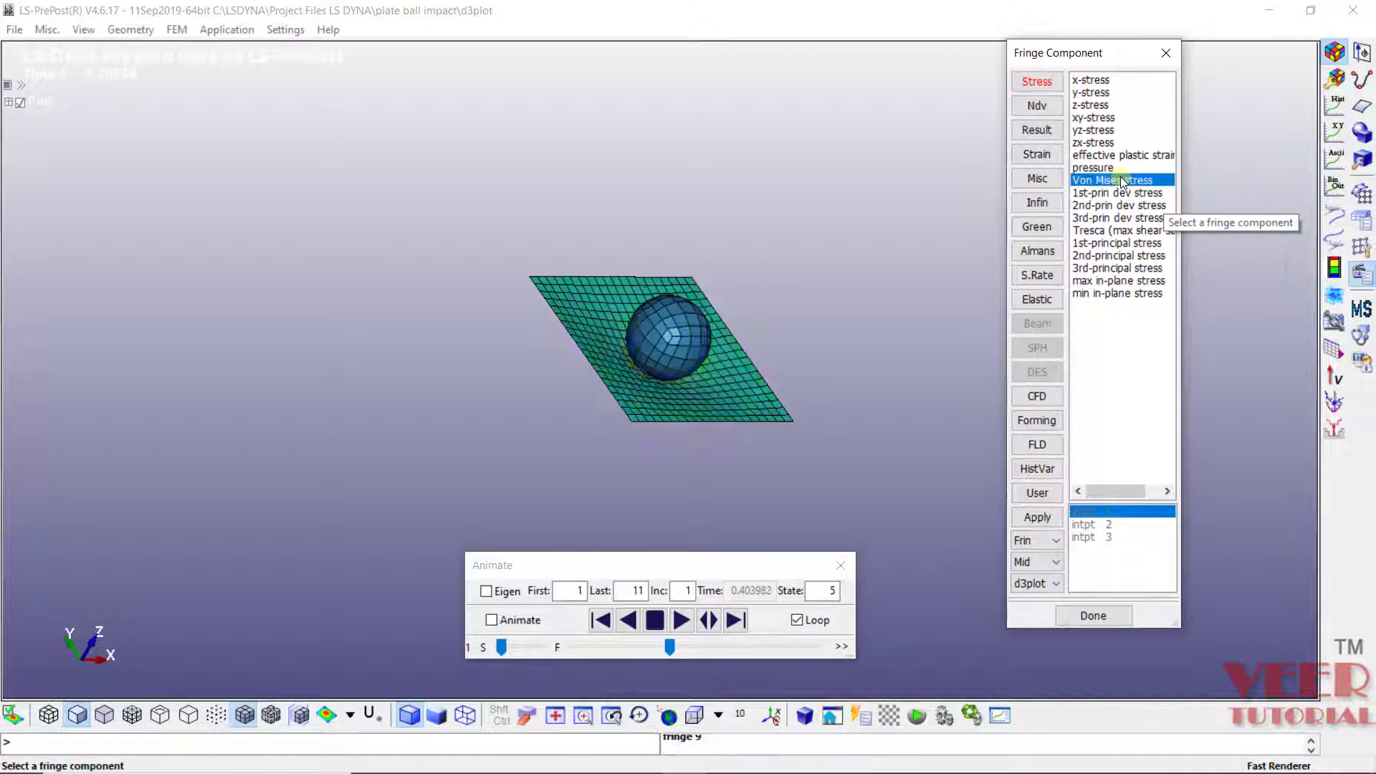
Close the component window, reorient the model, and stop the animation at state 7 (time 0.605987)
click(1093, 617)
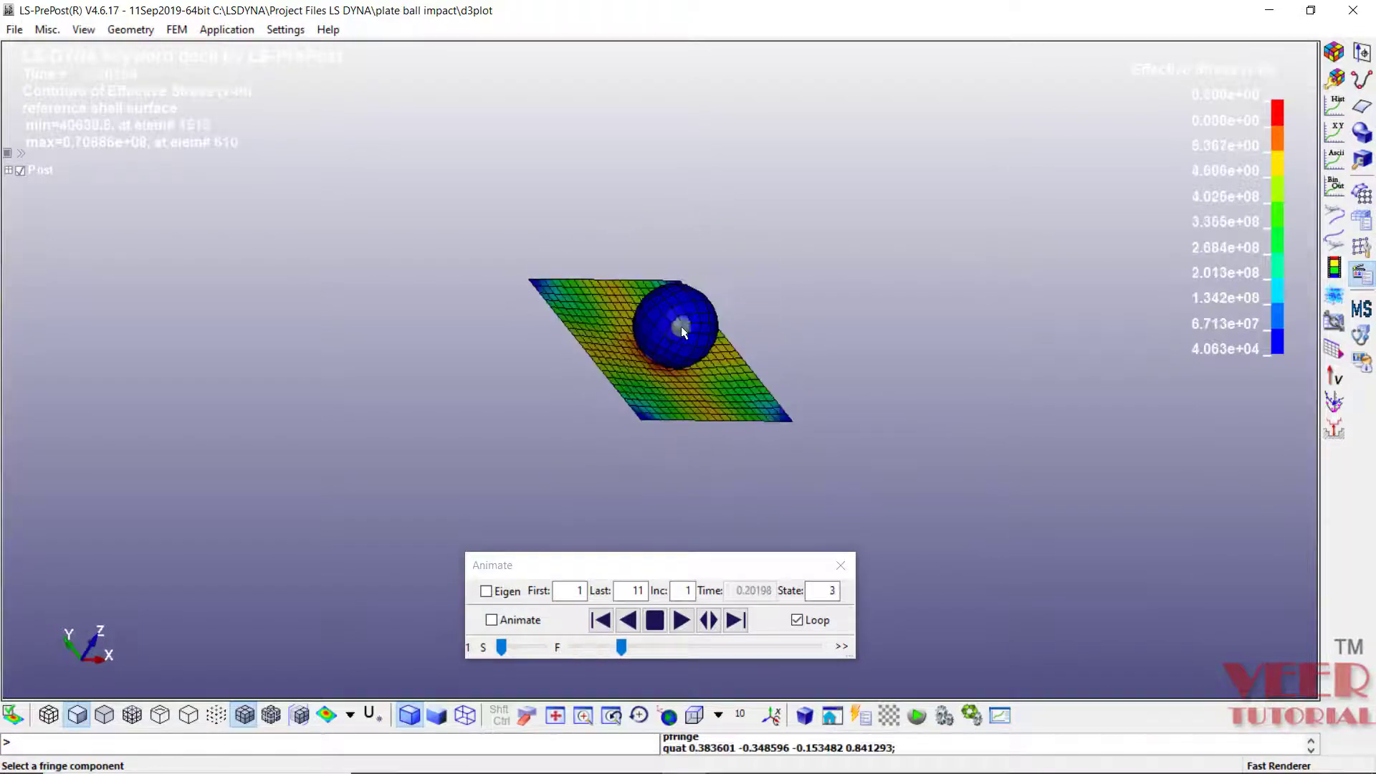
scroll(656, 338, up, 4)
drag(656, 338, 770, 403)
scroll(826, 390, down, 3)
scroll(770, 403, up, 3)
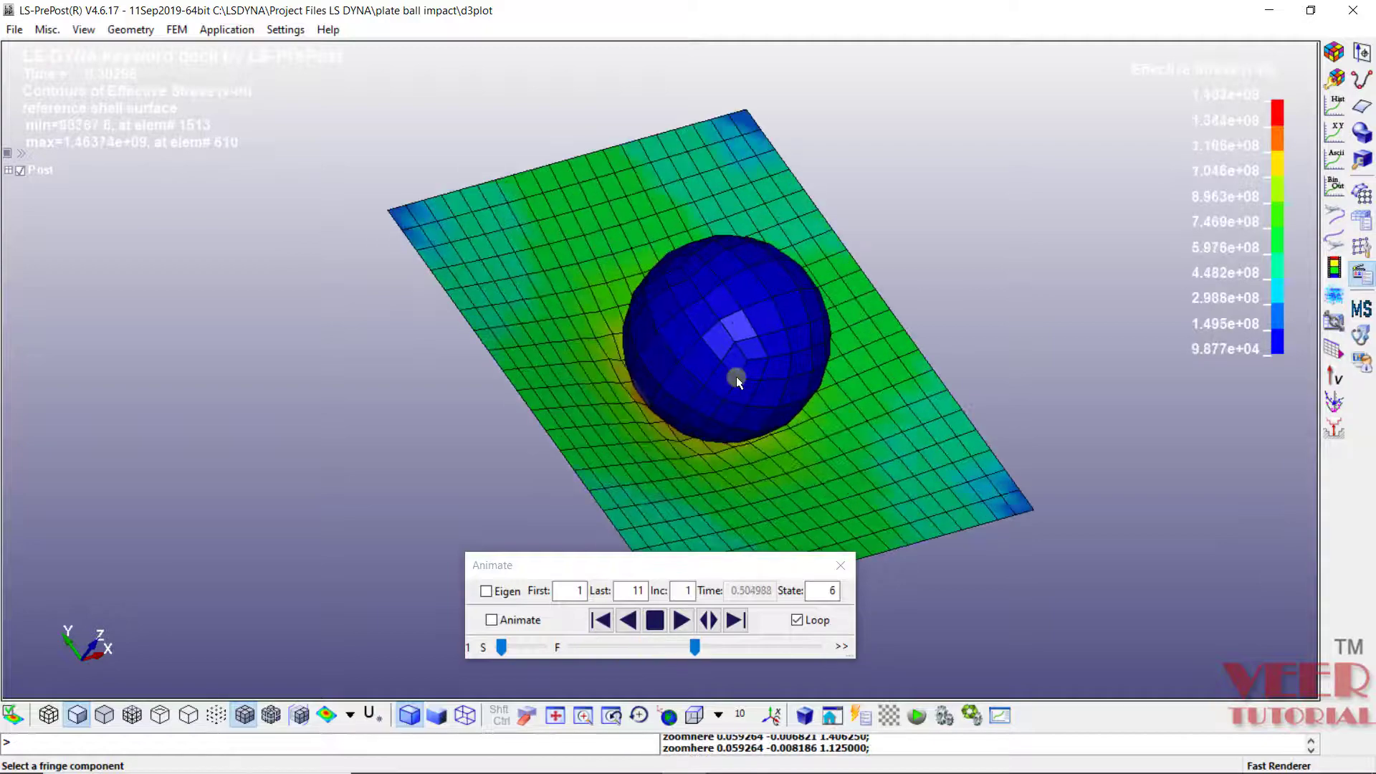
drag(670, 350, 766, 375)
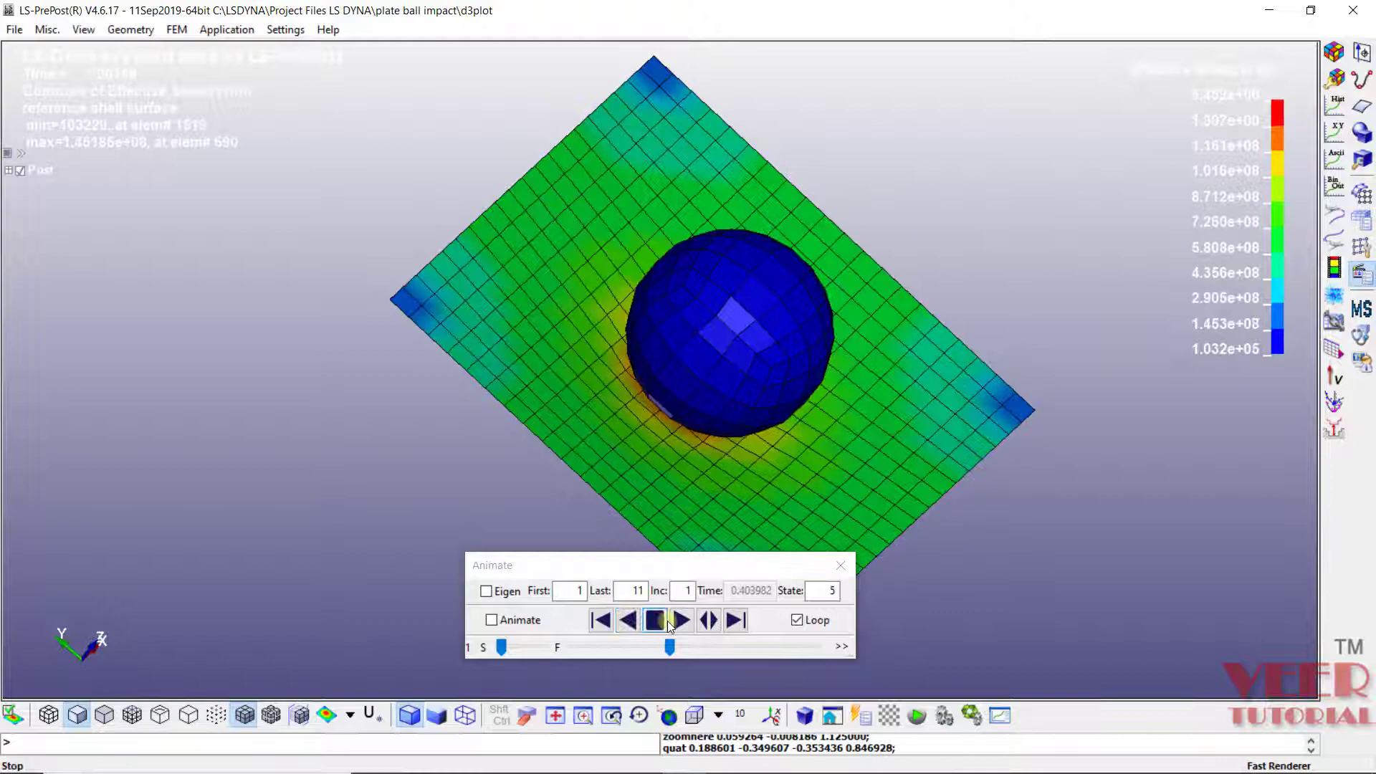
click(659, 621)
drag(752, 515, 675, 544)
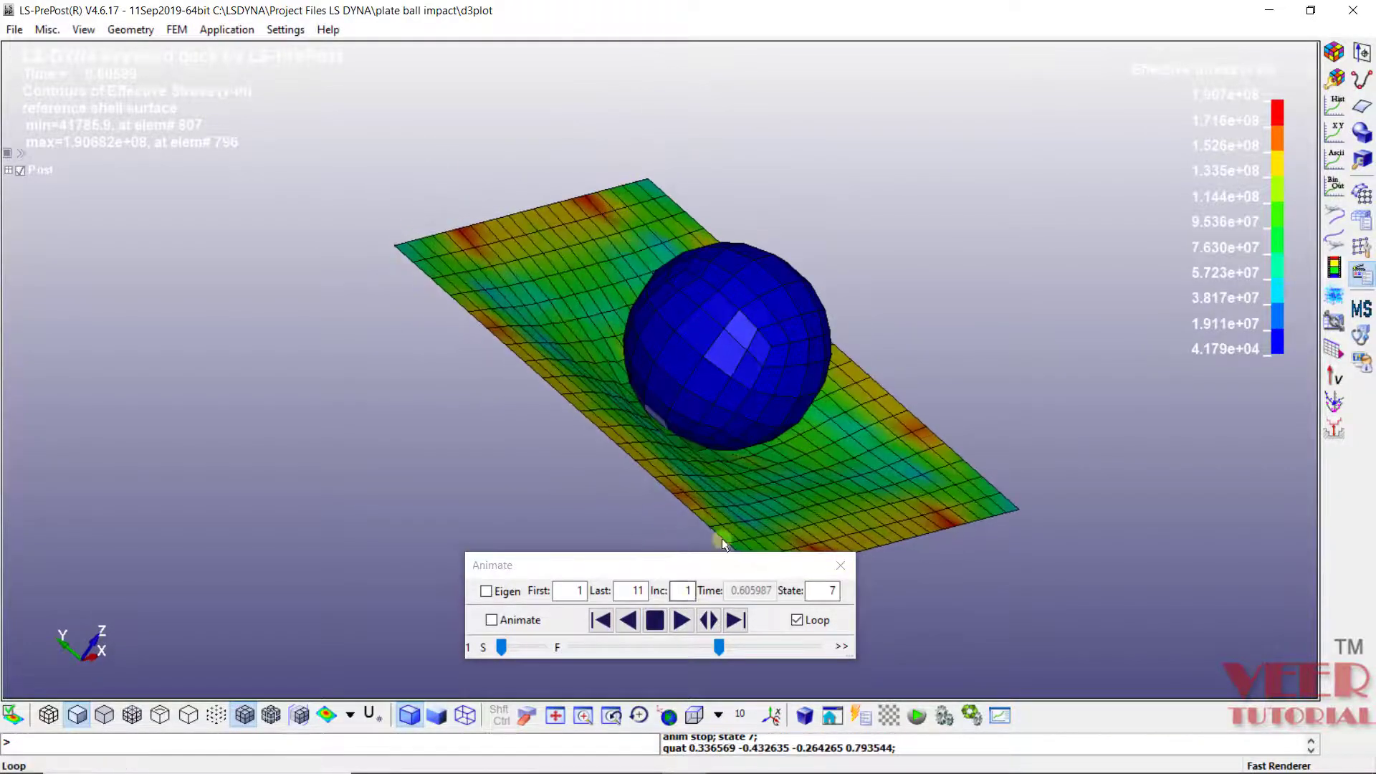
Step back to the first state, then advance to state 3 while rotating the view
click(607, 621)
click(607, 620)
click(606, 620)
click(606, 620)
click(606, 621)
click(606, 620)
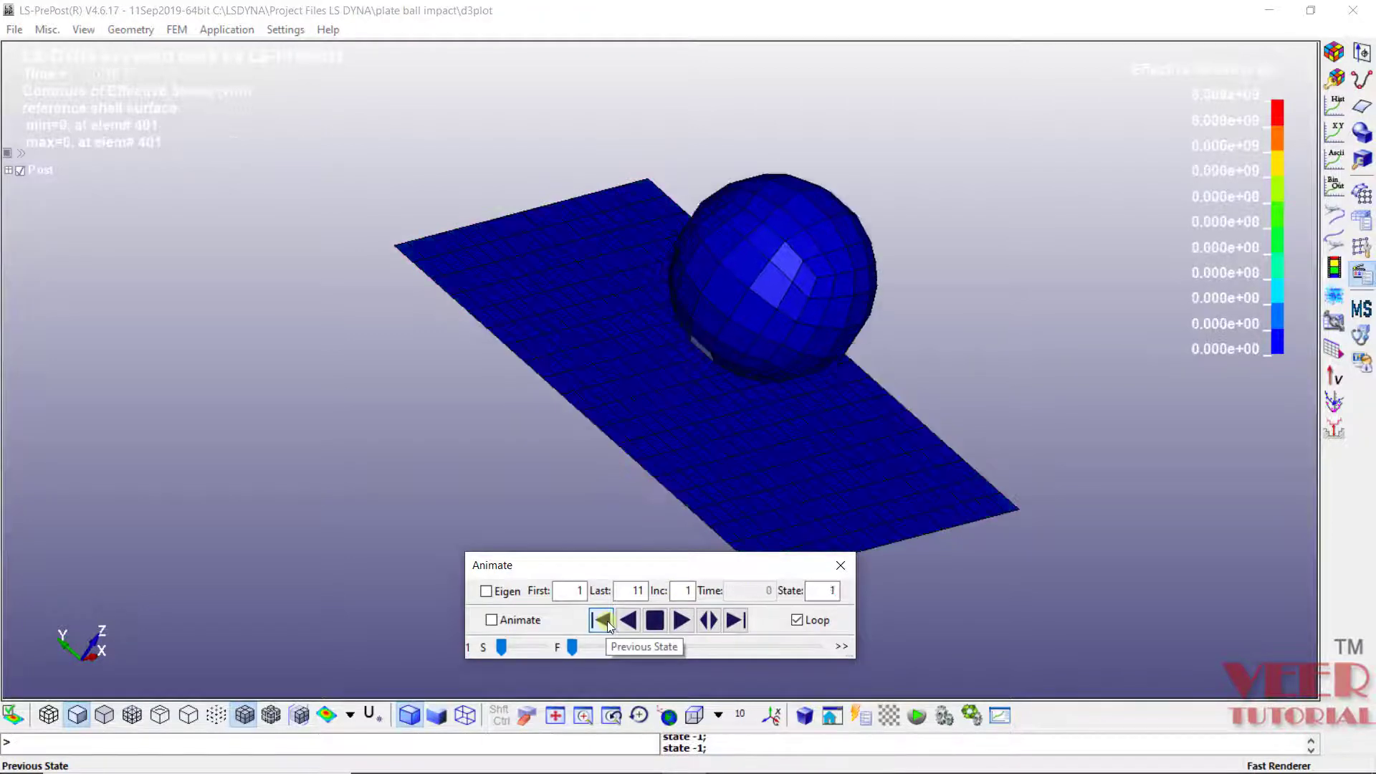
click(830, 591)
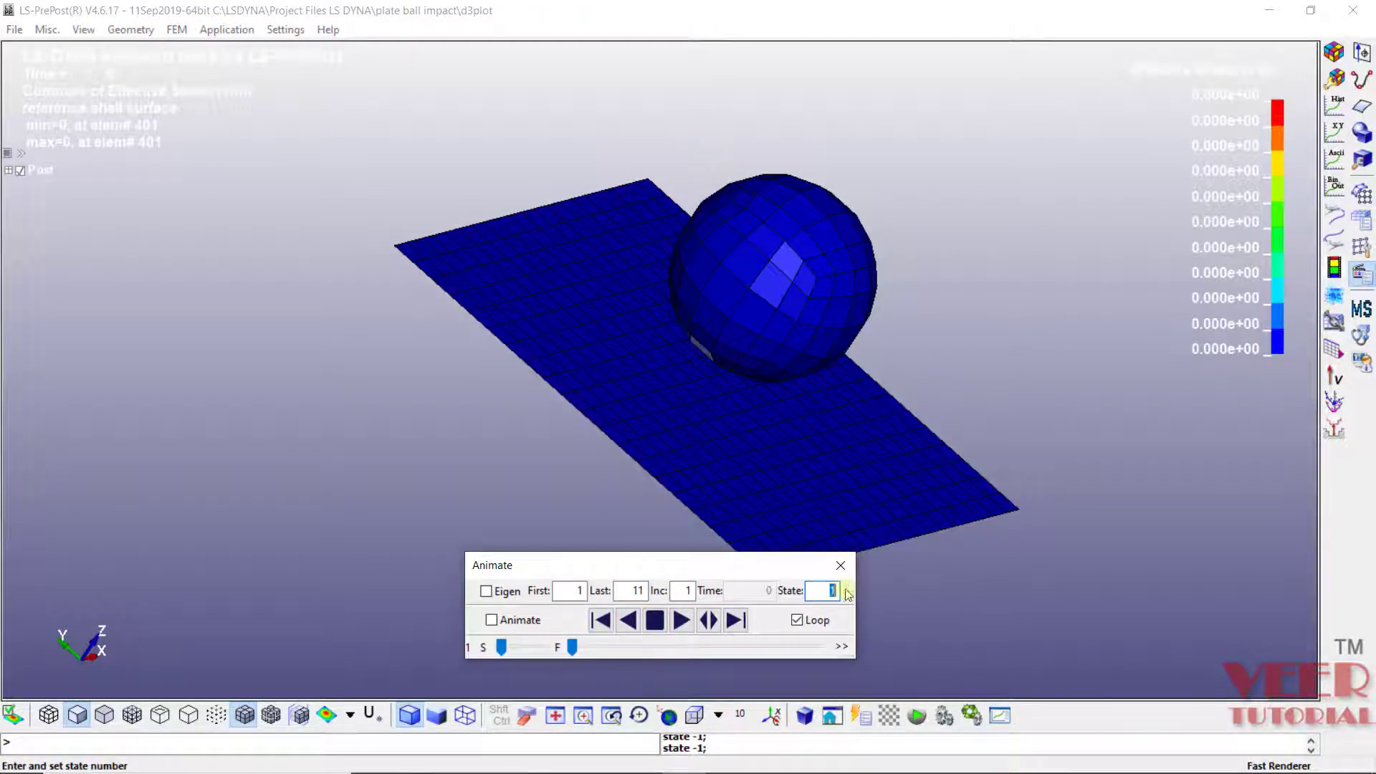
click(736, 618)
drag(670, 356, 666, 386)
scroll(666, 385, up, 2)
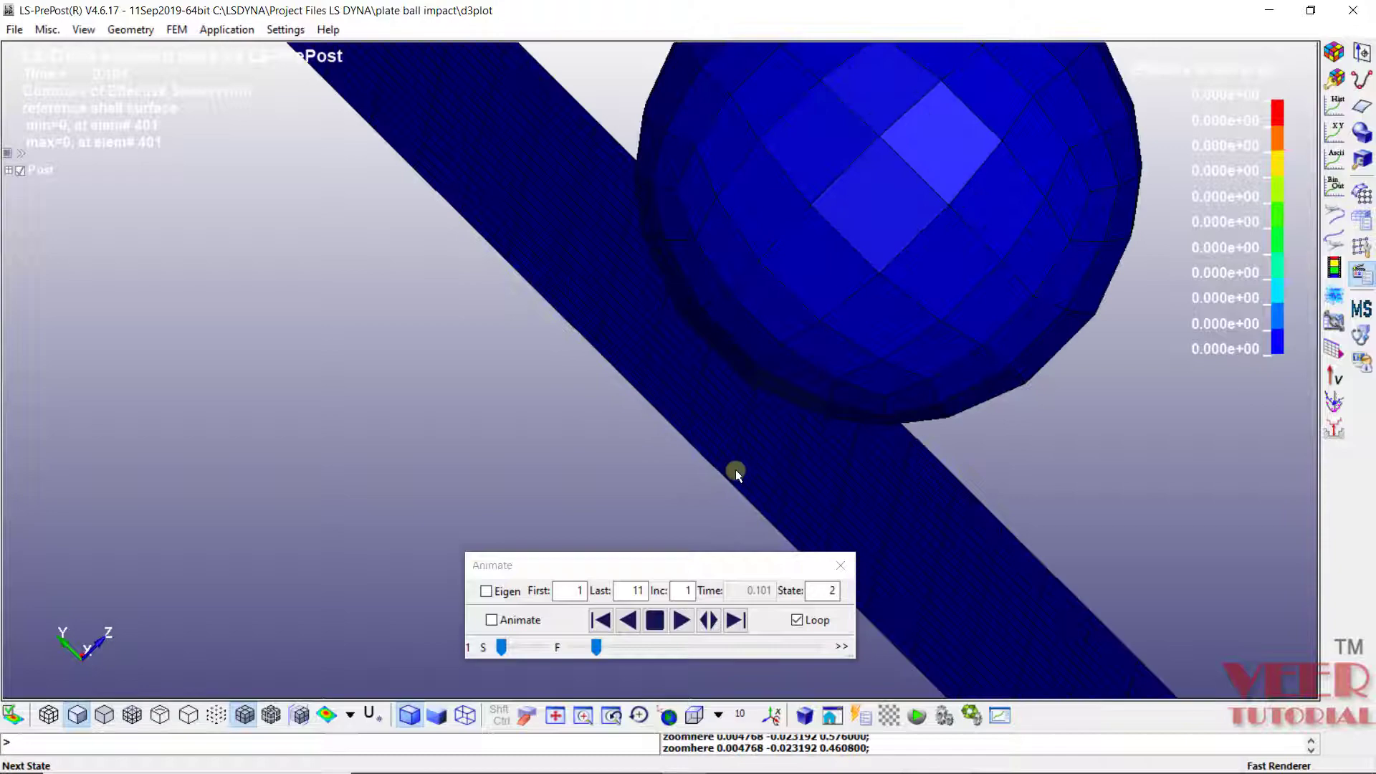
click(737, 619)
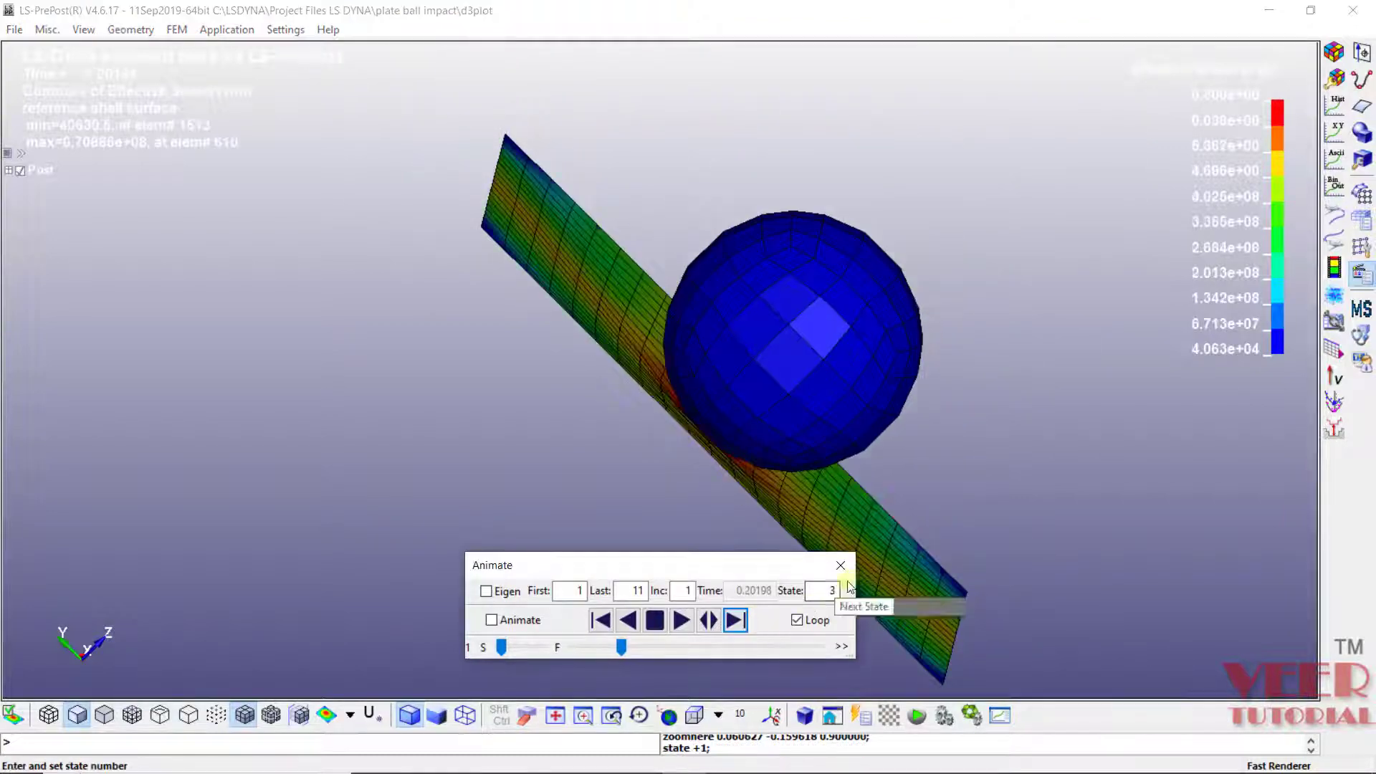
drag(735, 355, 777, 582)
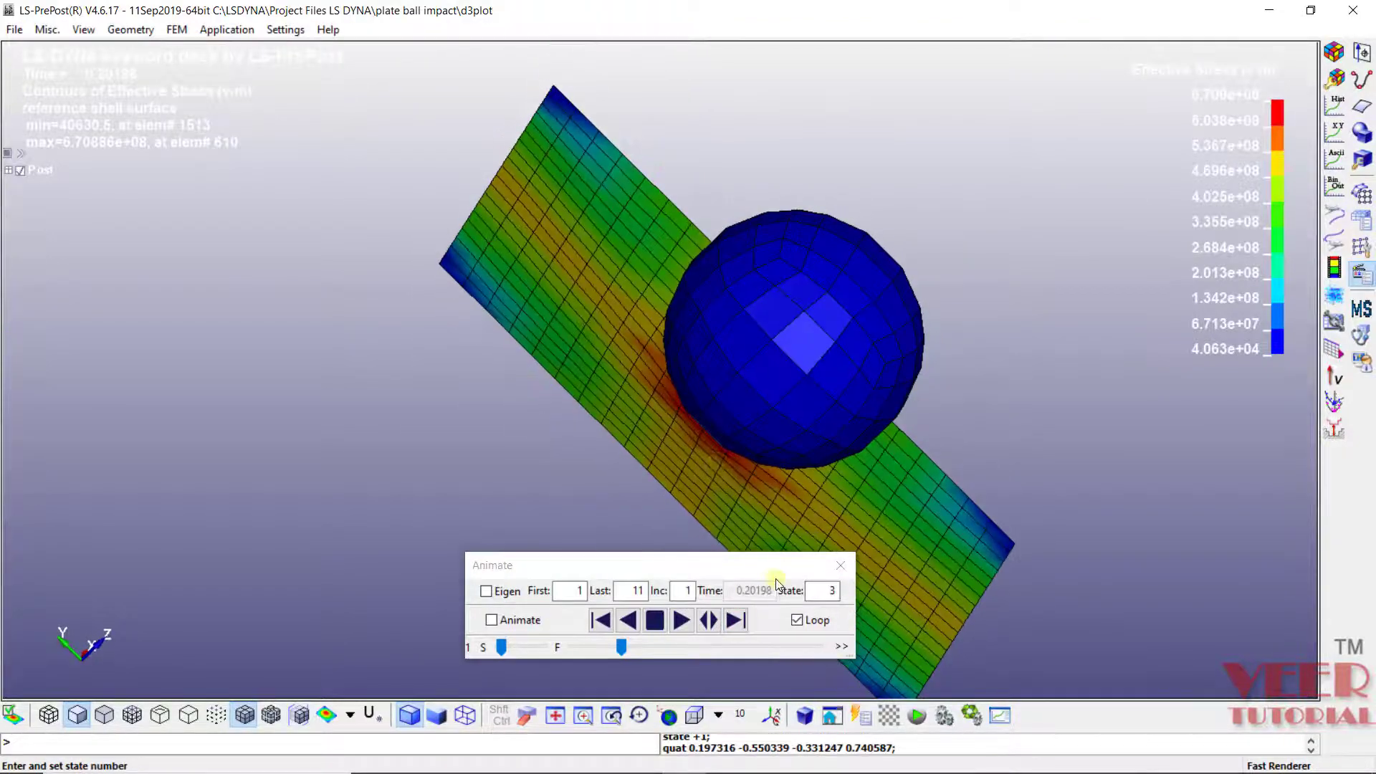
Advance the effective stress results state by state from 4 through 10
click(737, 622)
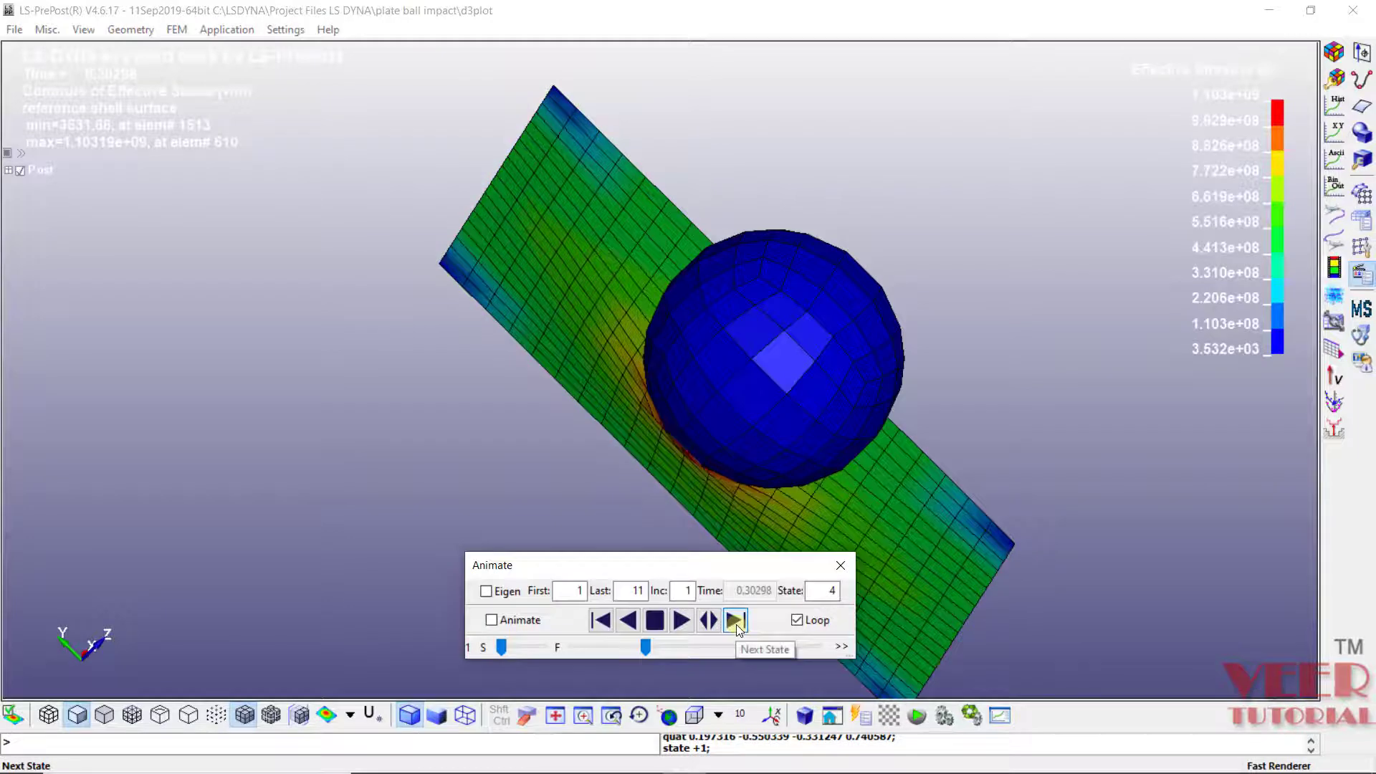
click(736, 622)
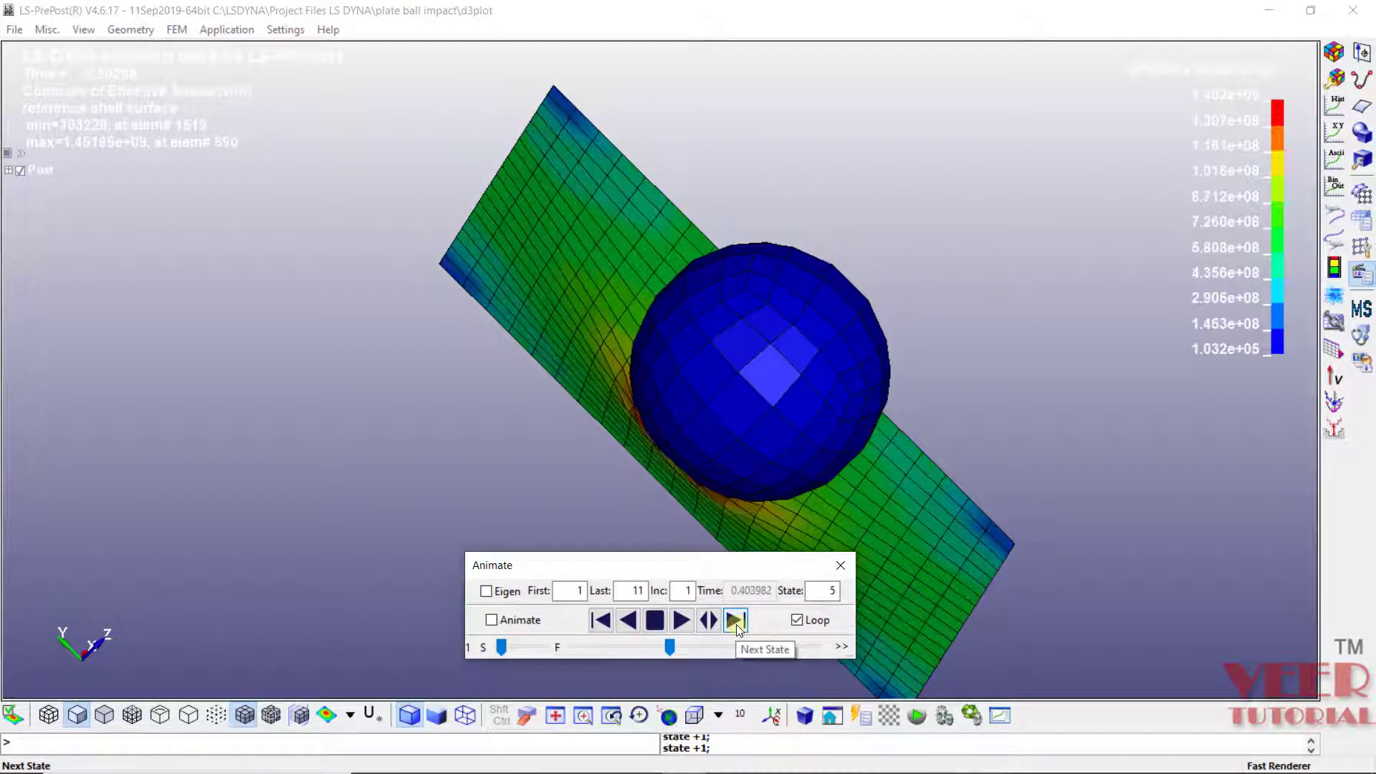
click(736, 622)
click(737, 623)
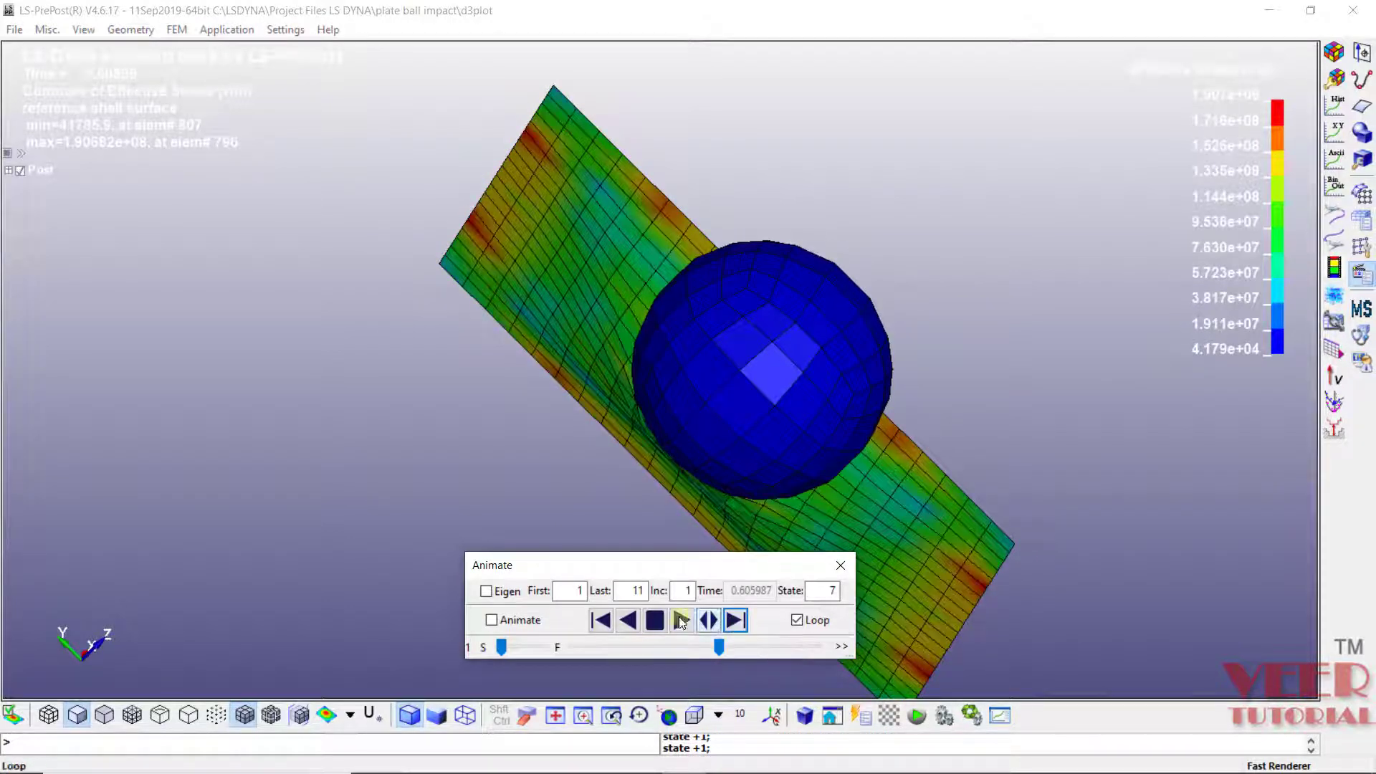
click(608, 621)
ctrl+drag(783, 374, 724, 559)
scroll(714, 393, up, 2)
click(737, 622)
click(733, 621)
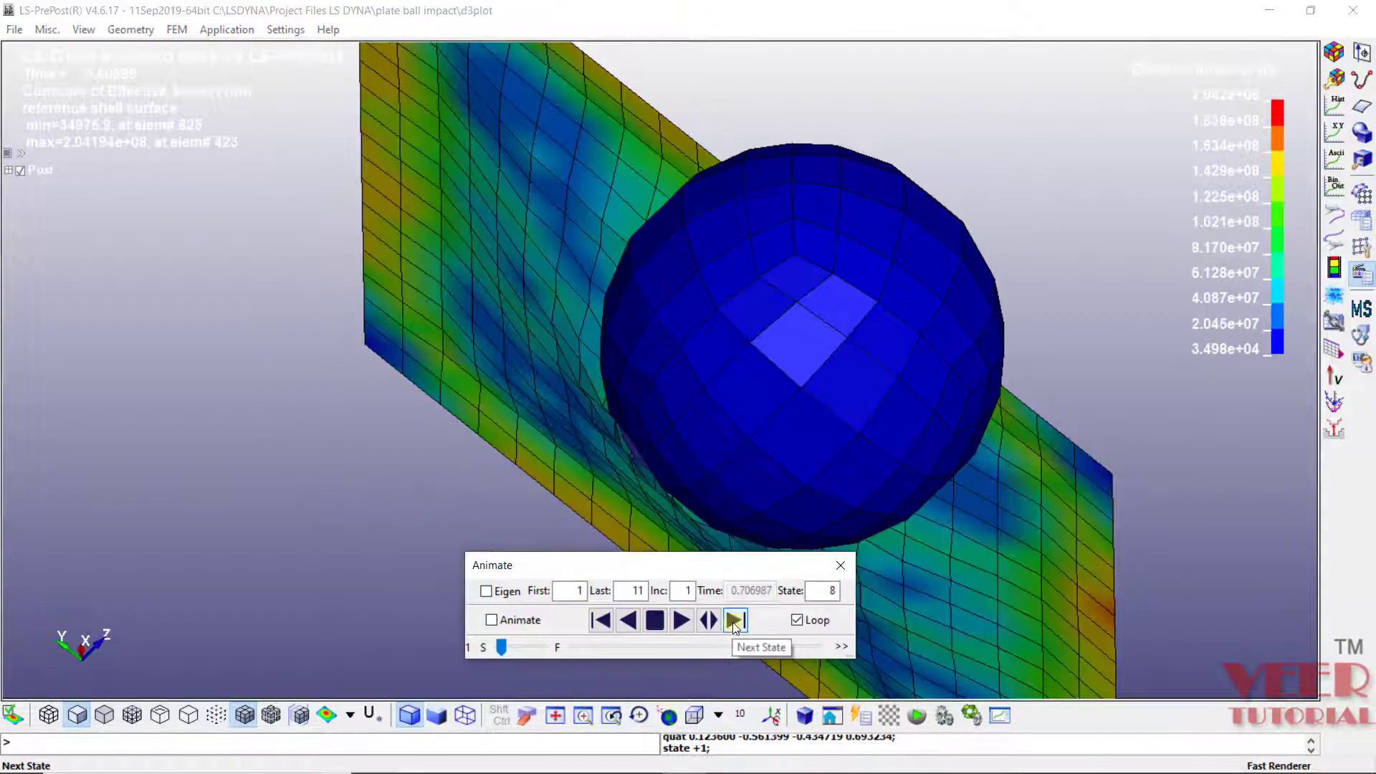
click(733, 620)
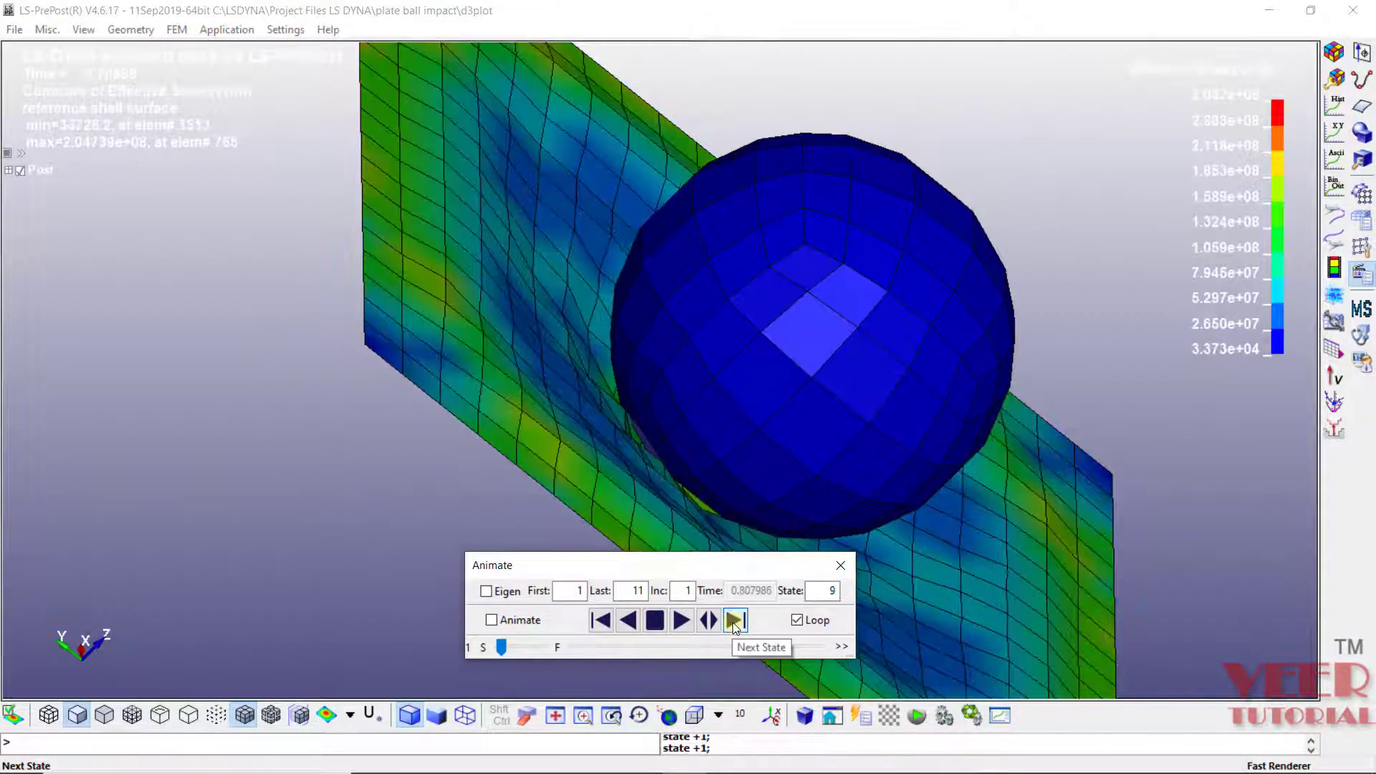
click(734, 621)
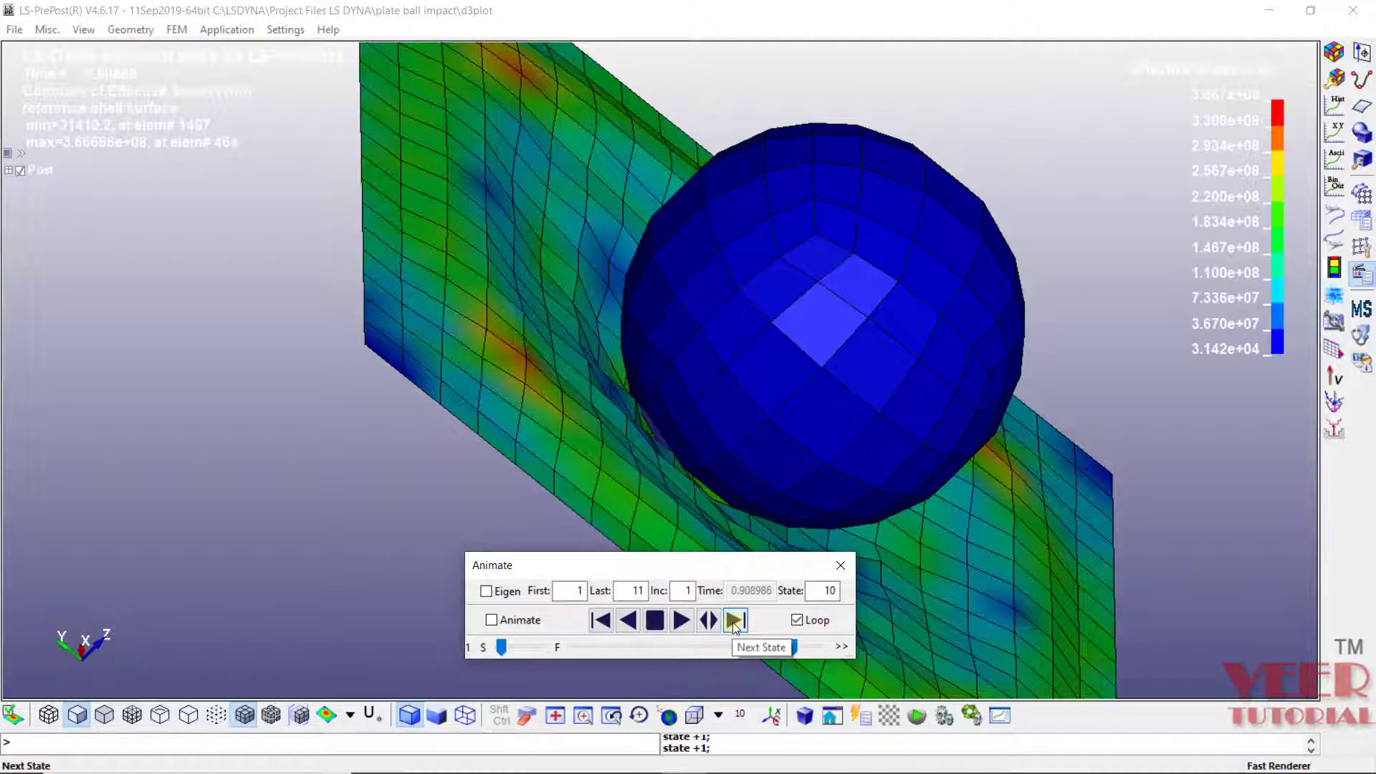
click(734, 620)
click(734, 620)
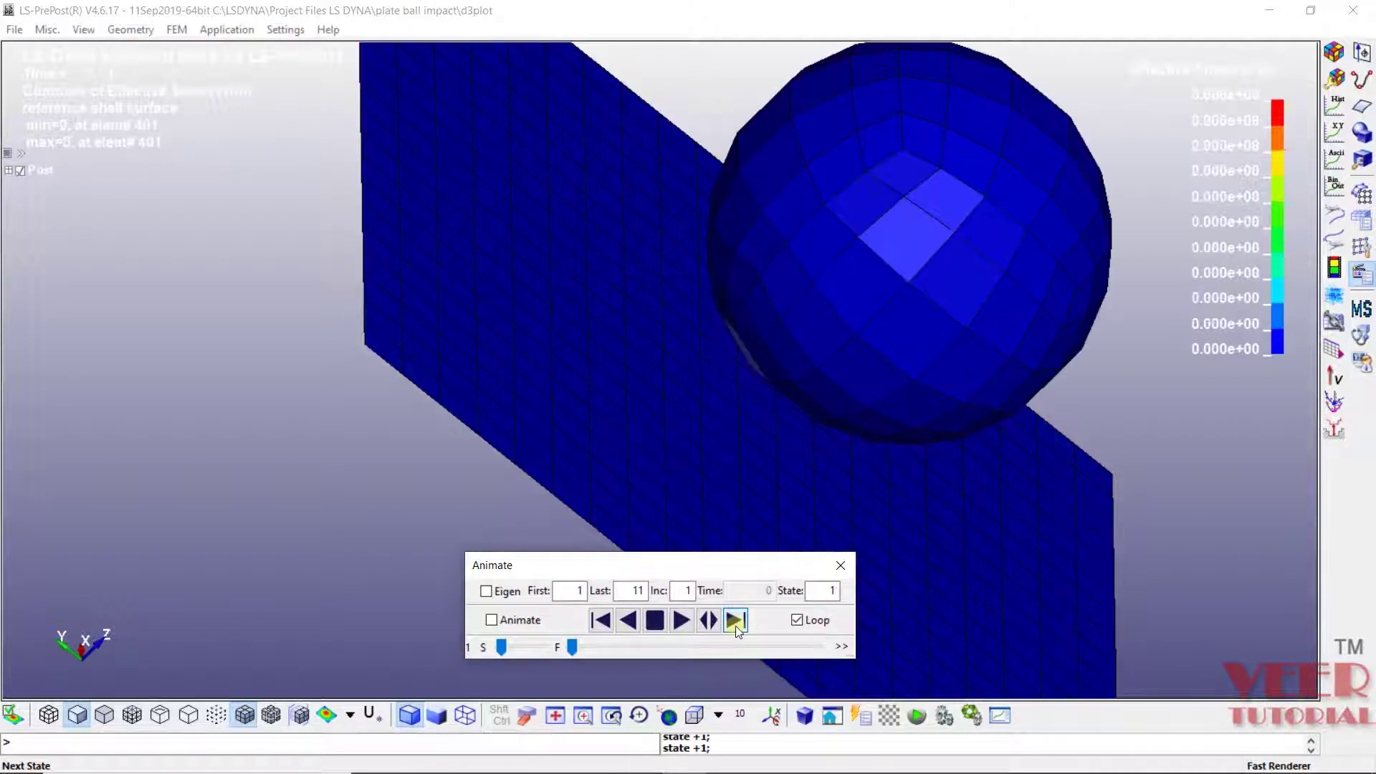
Settle on final state 11 (time 1.00004, peak 3.628e+08) and view the plate top-down
click(628, 621)
click(627, 620)
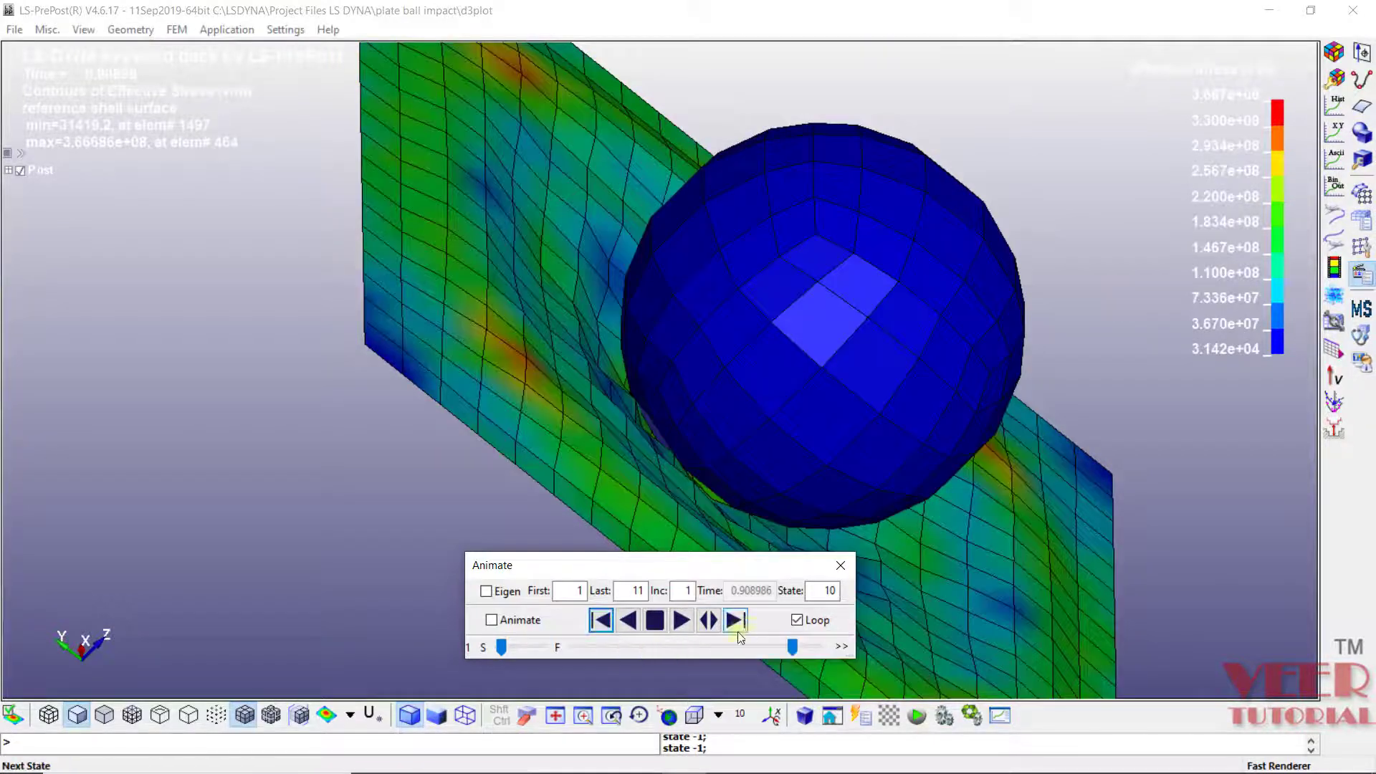
click(738, 629)
click(738, 629)
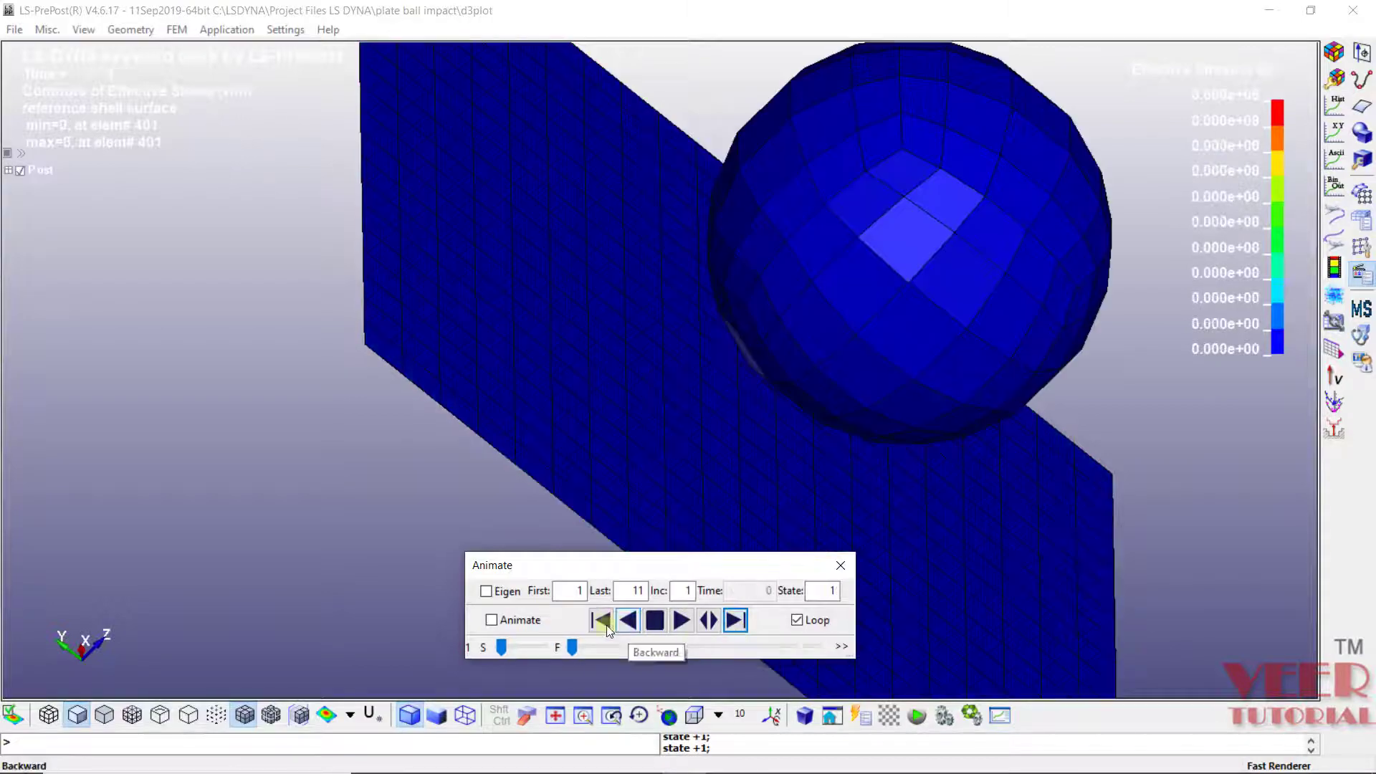
click(627, 621)
shift+drag(874, 220, 695, 396)
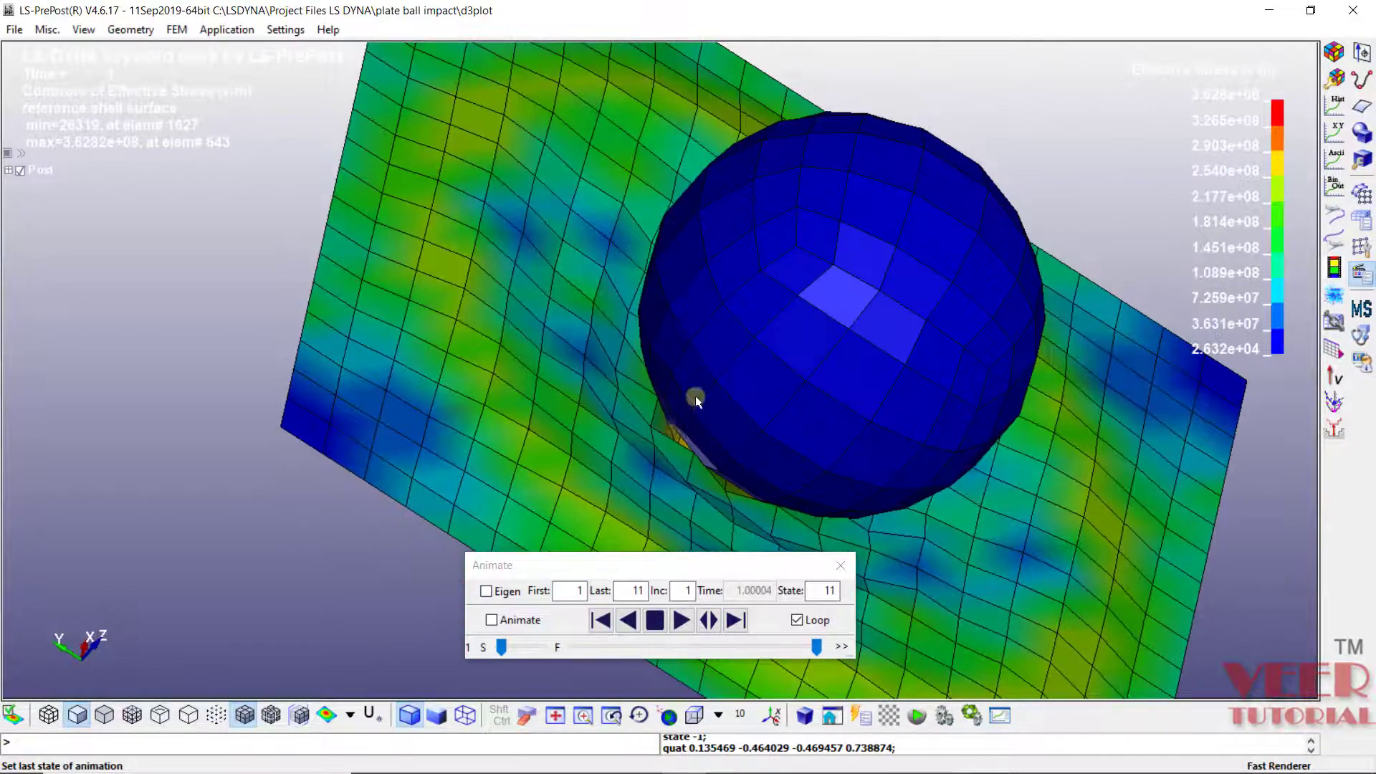
scroll(695, 396, down, 4)
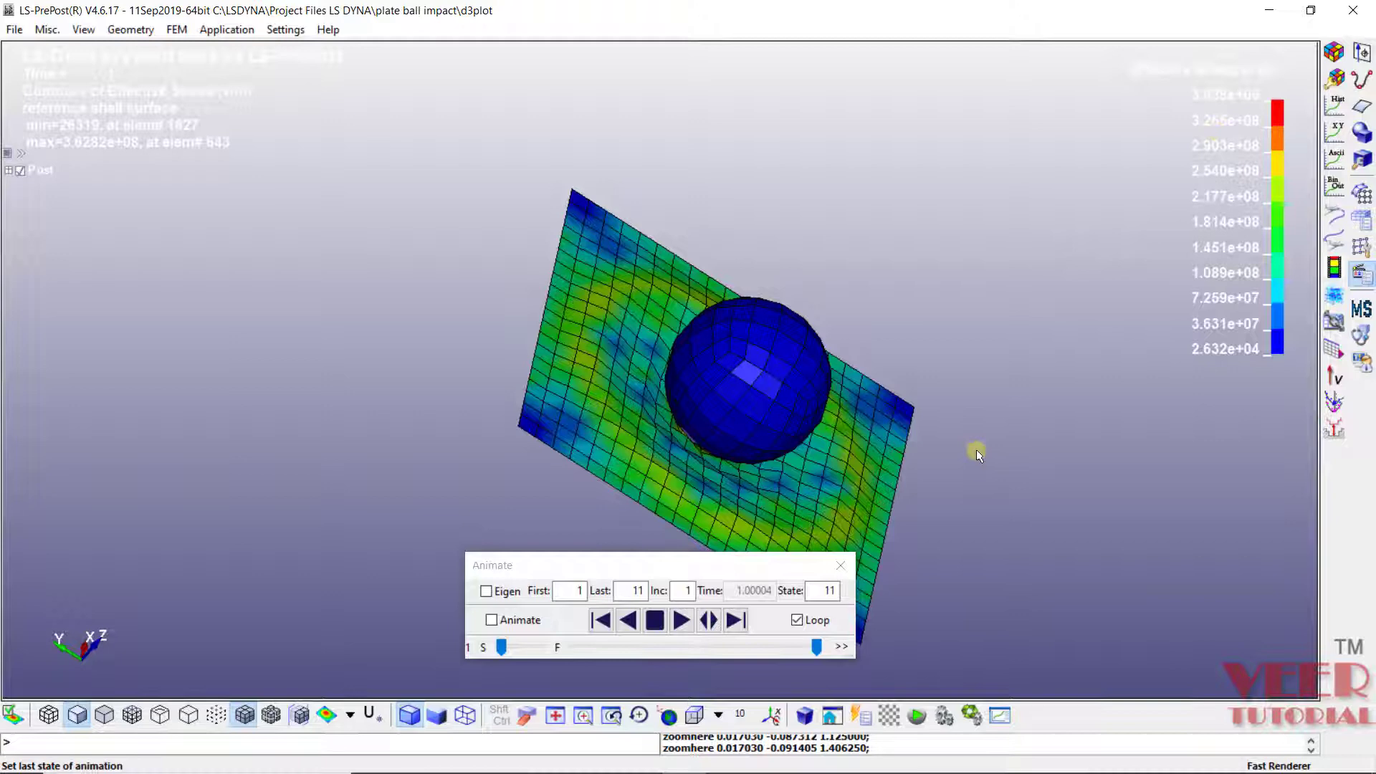
mouse_move(686, 420)
mouse_down()
mouse_move(700, 217)
mouse_move(561, 461)
mouse_move(574, 424)
mouse_move(669, 437)
mouse_up()
scroll(740, 467, up, 2)
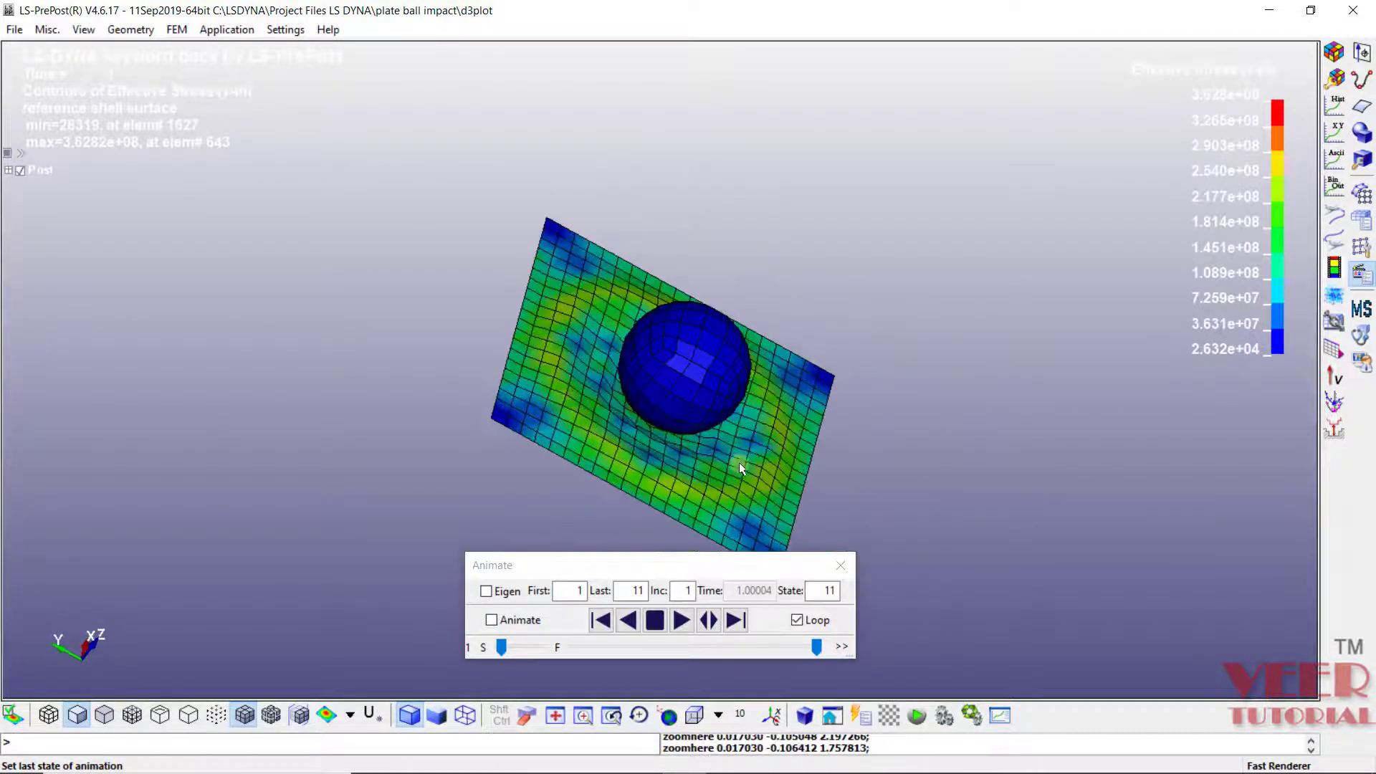
Contour the model by Ndv 'result displacement', then close the fringe component window
click(1335, 51)
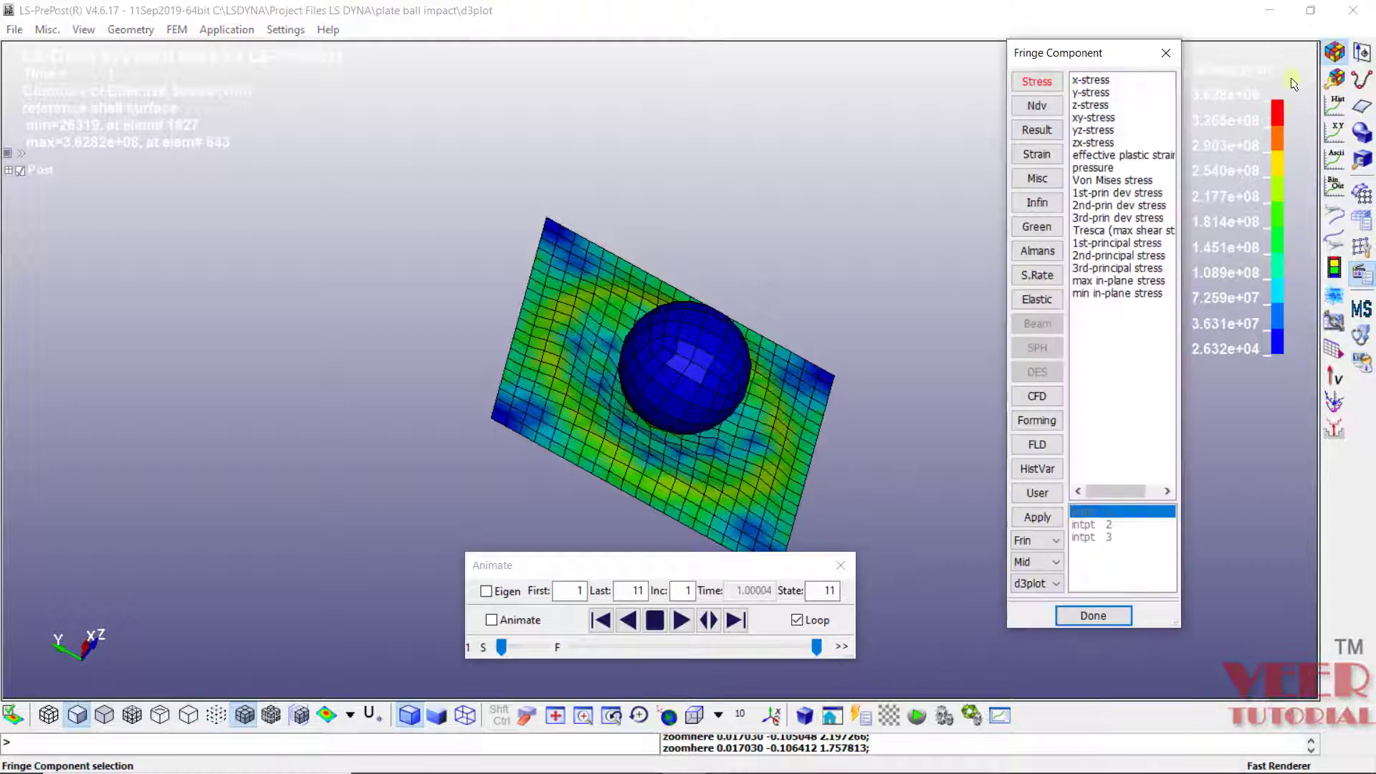
click(1039, 106)
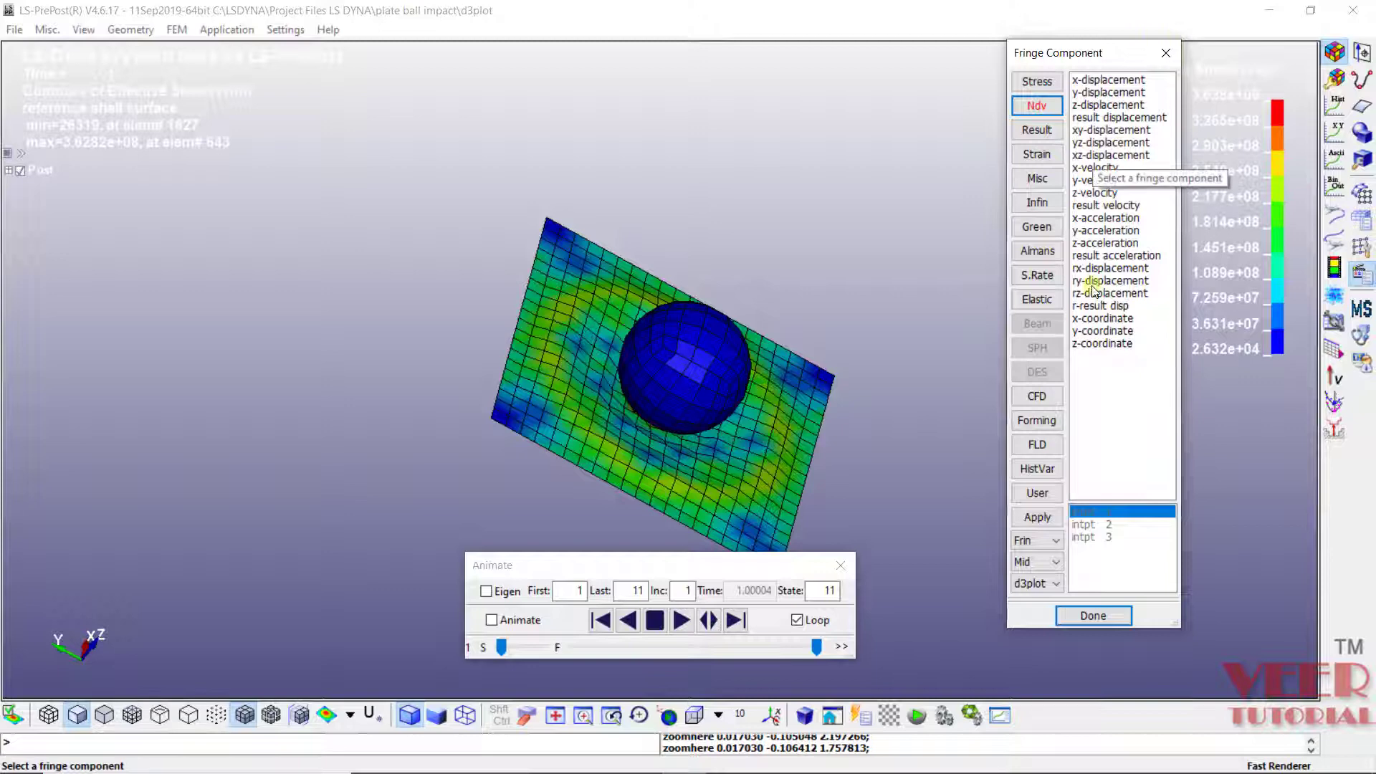
click(1094, 118)
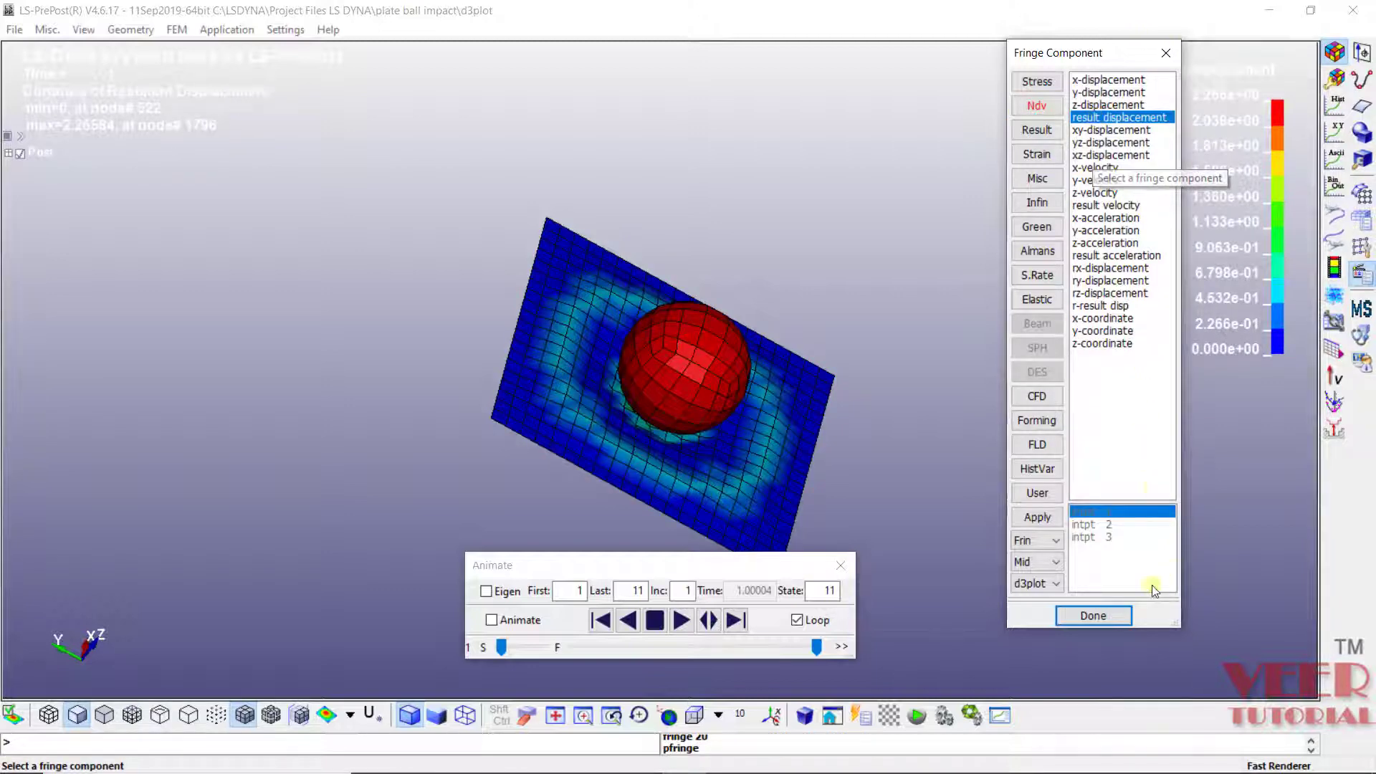
click(1071, 613)
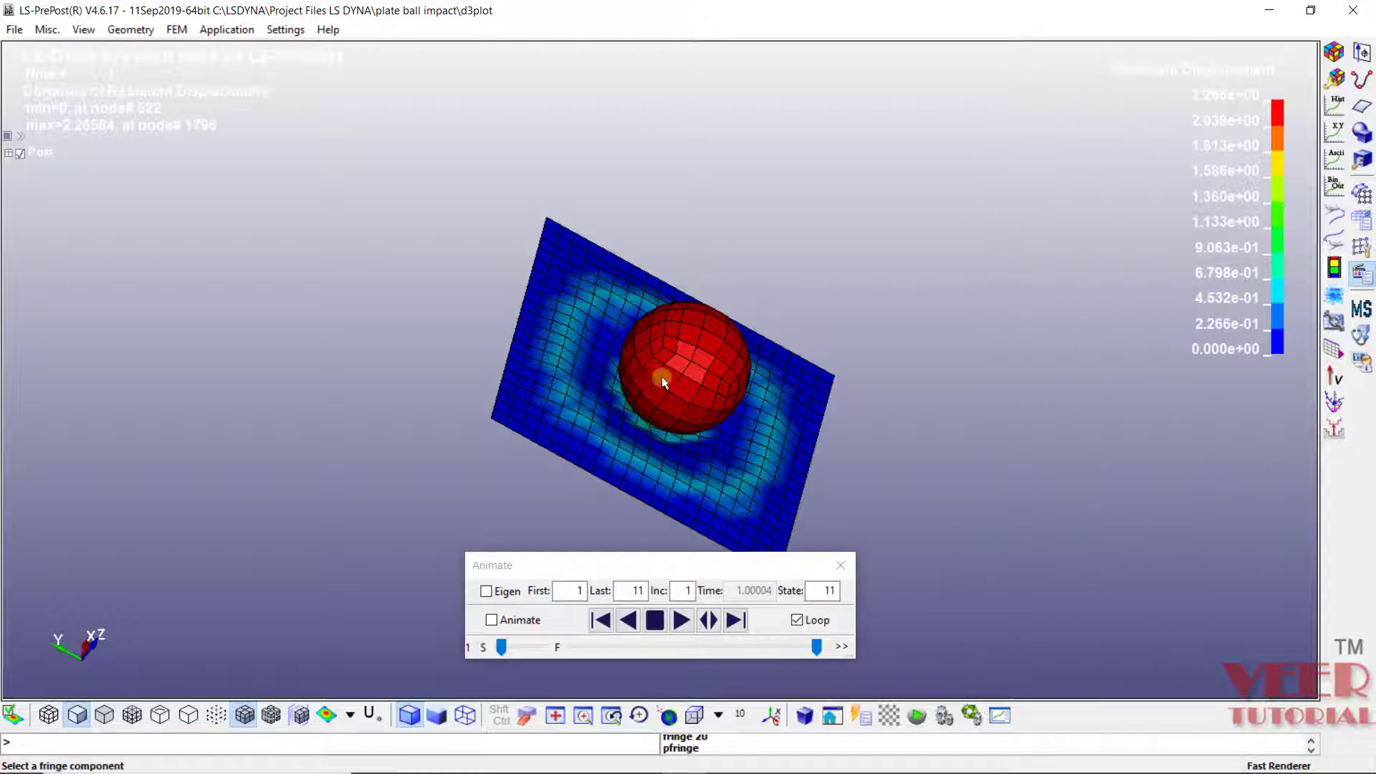
Play the displacement animation while rotating the view, then stop it
drag(660, 376, 647, 518)
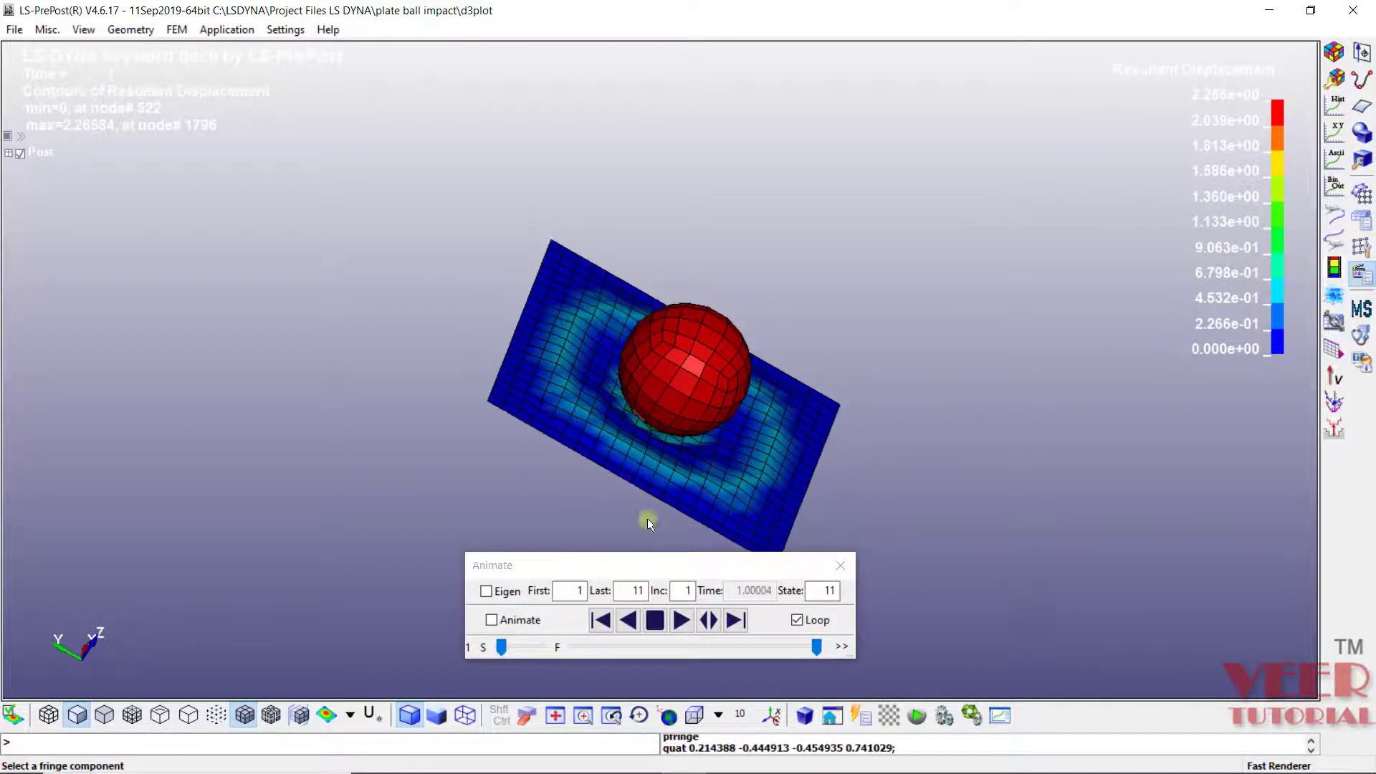
click(680, 619)
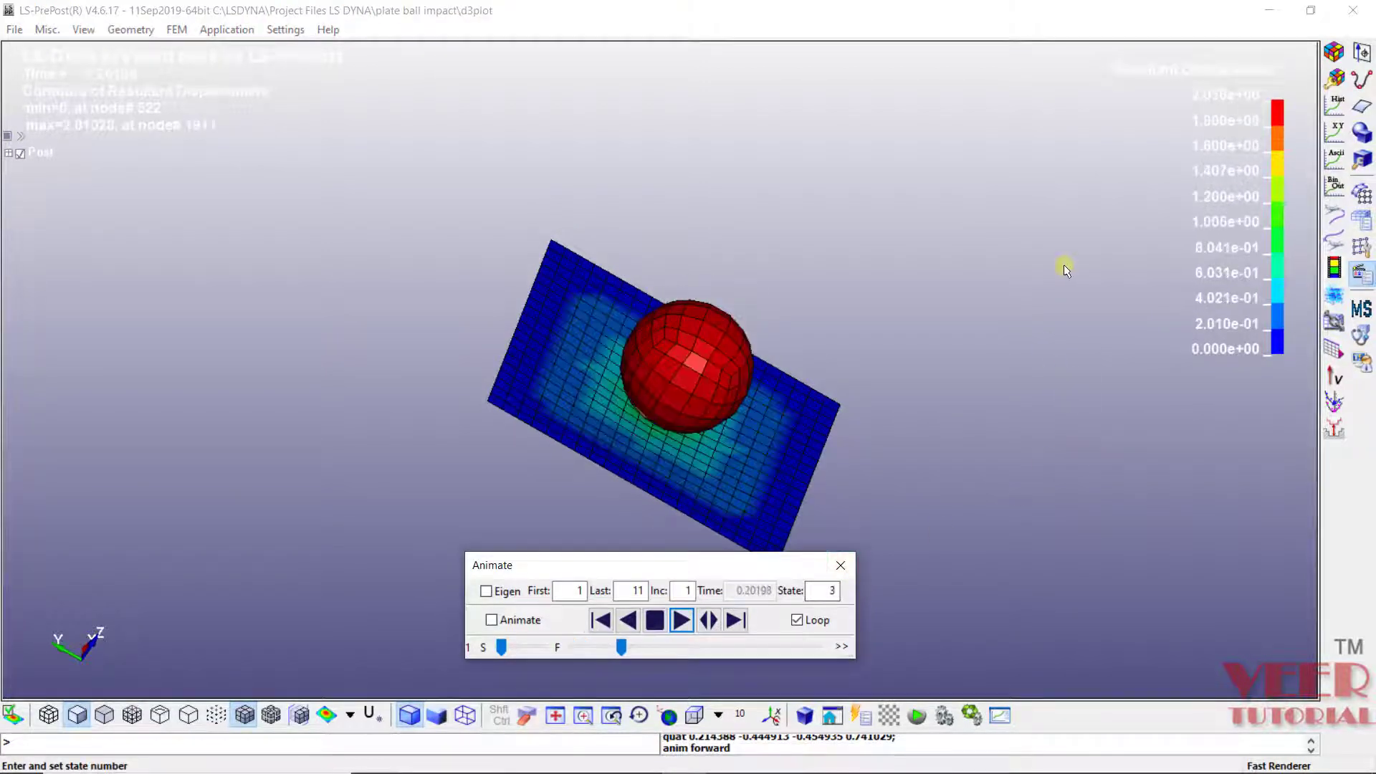
drag(553, 304, 636, 393)
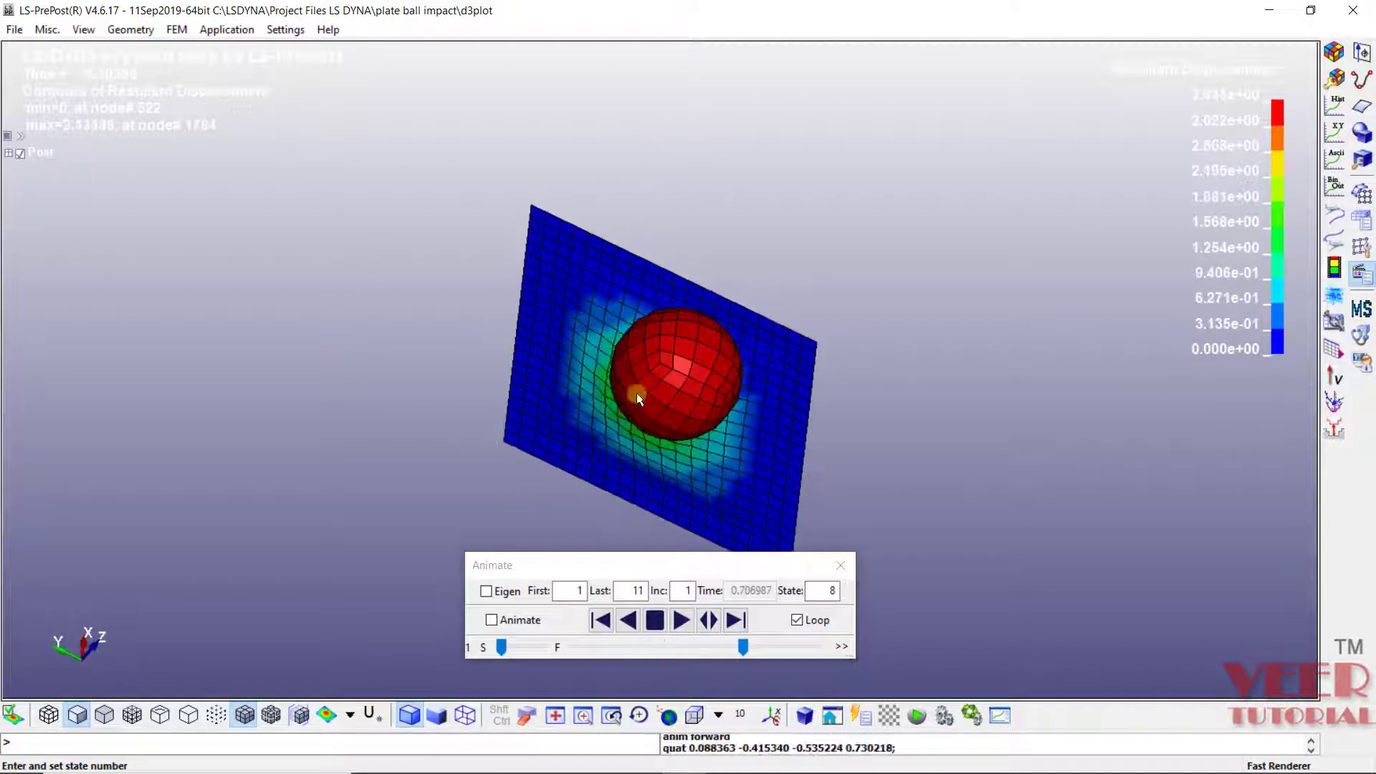
scroll(637, 393, up, 2)
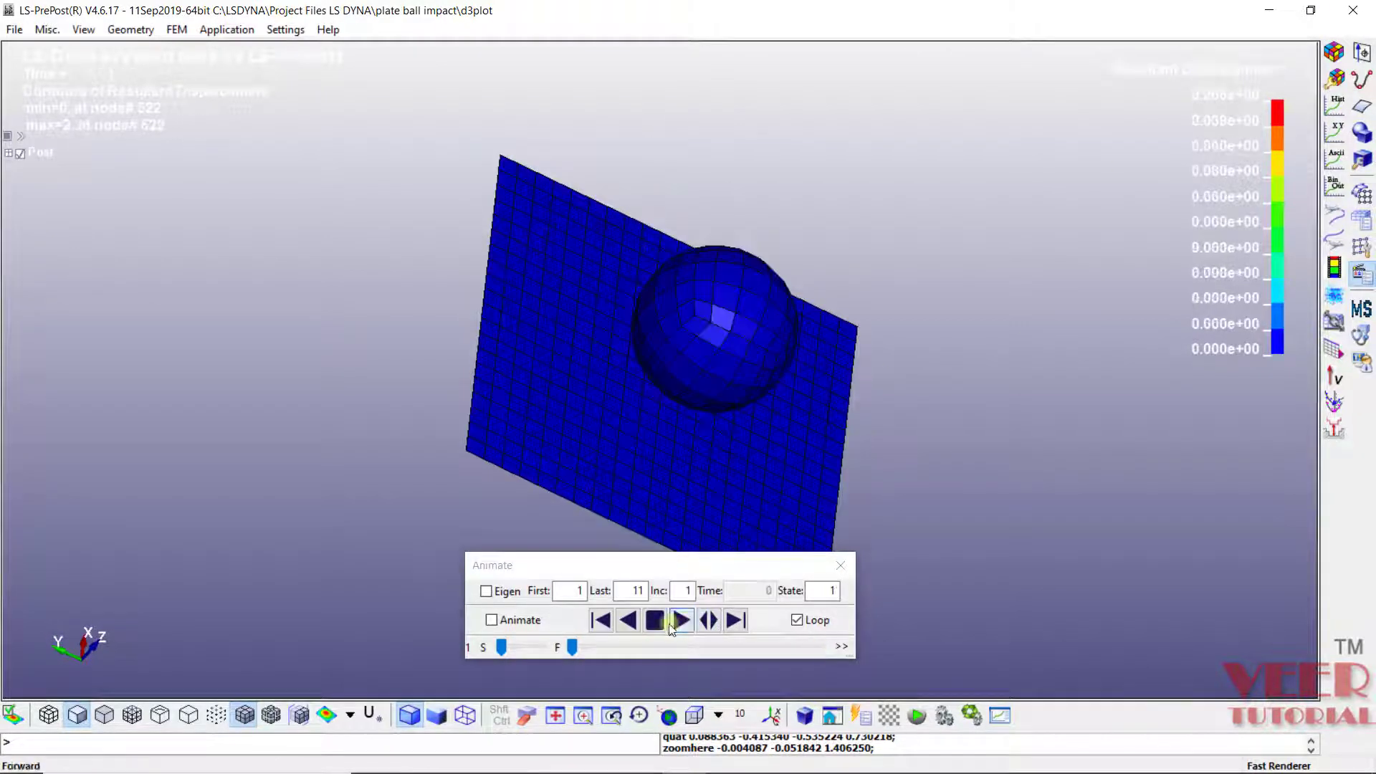
click(655, 620)
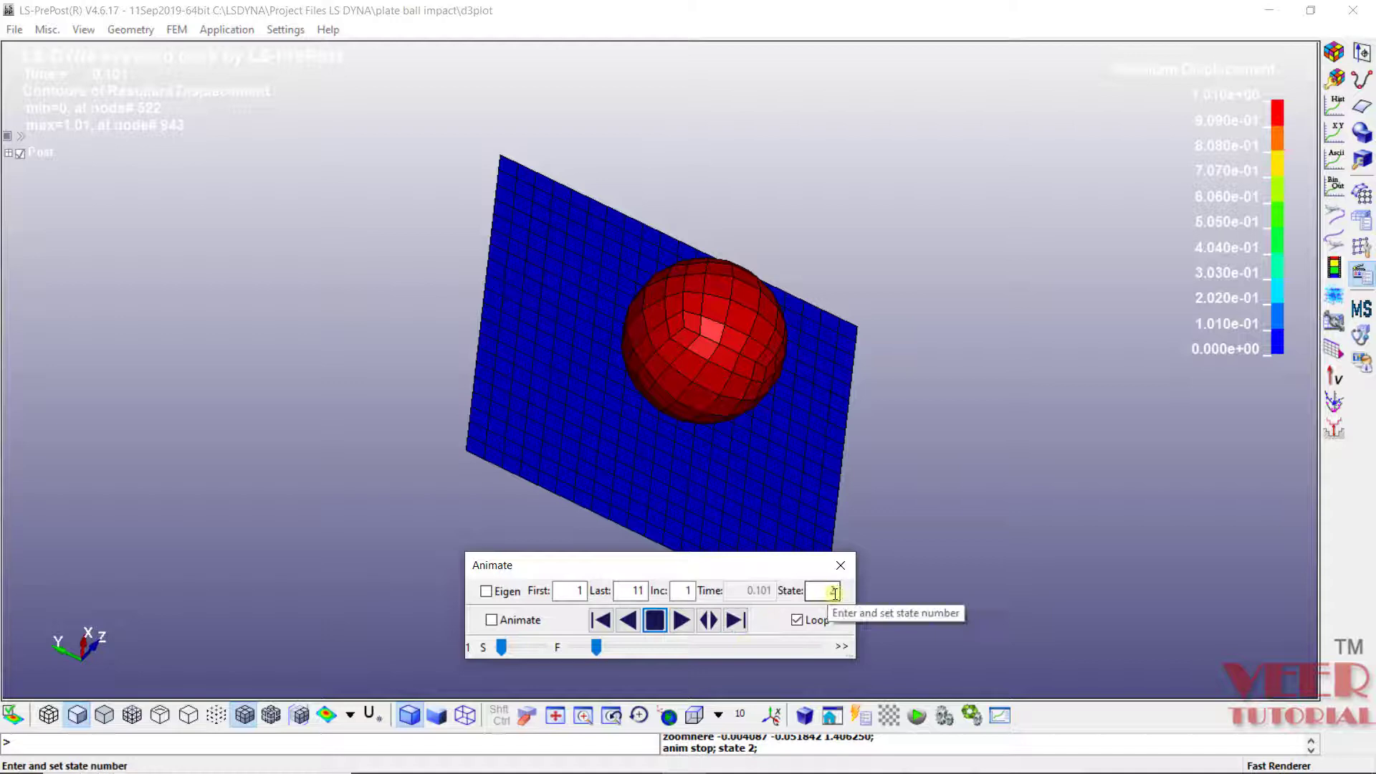
Step forward seven result states and back two, then rotate the model
click(734, 621)
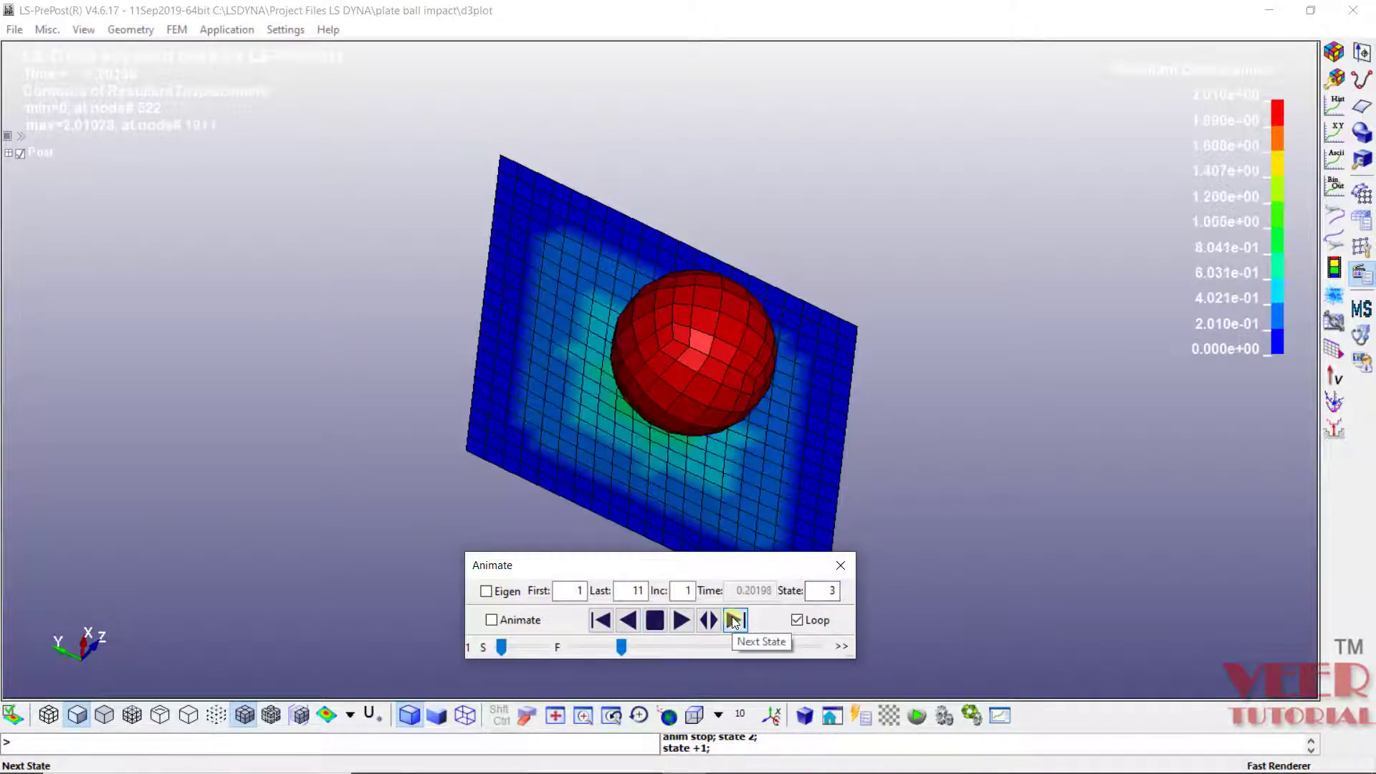
click(734, 620)
click(735, 621)
click(735, 621)
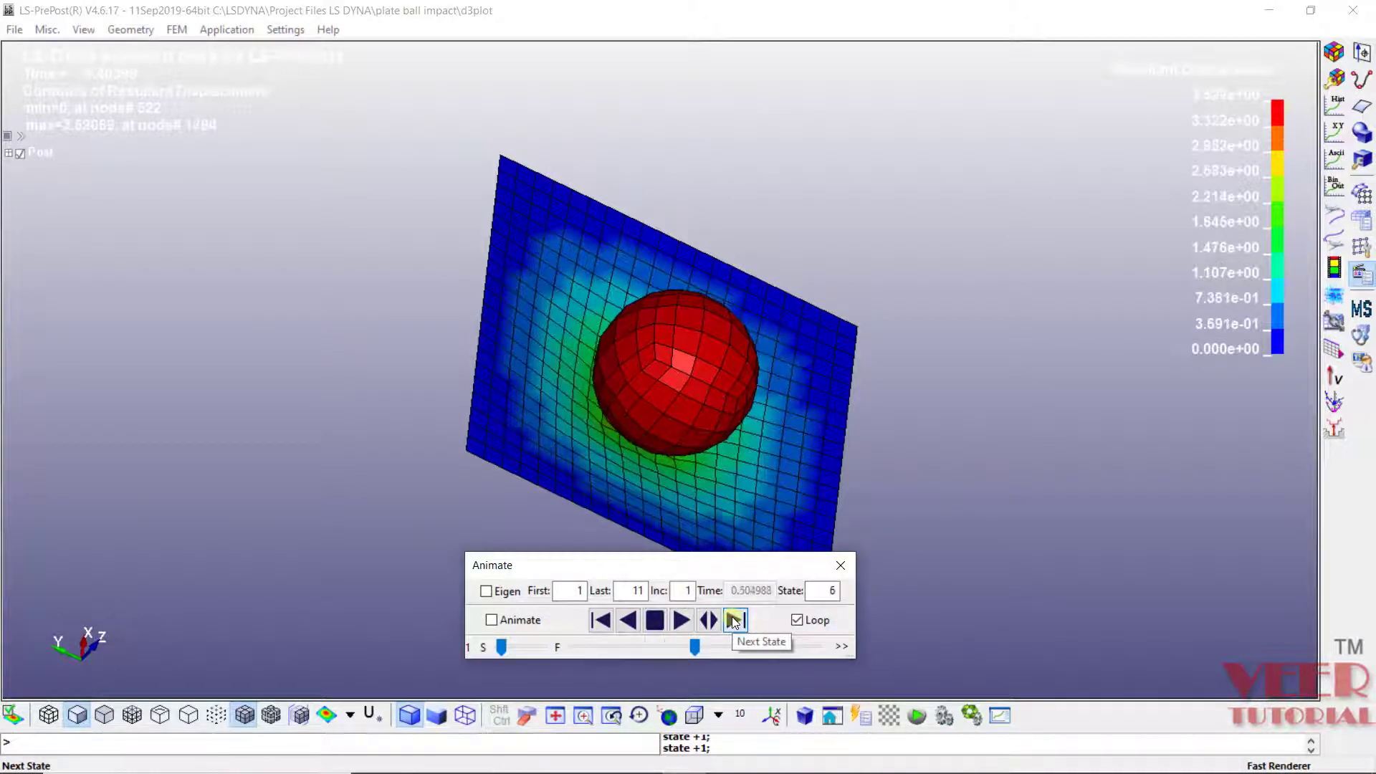
click(734, 620)
click(734, 620)
click(734, 620)
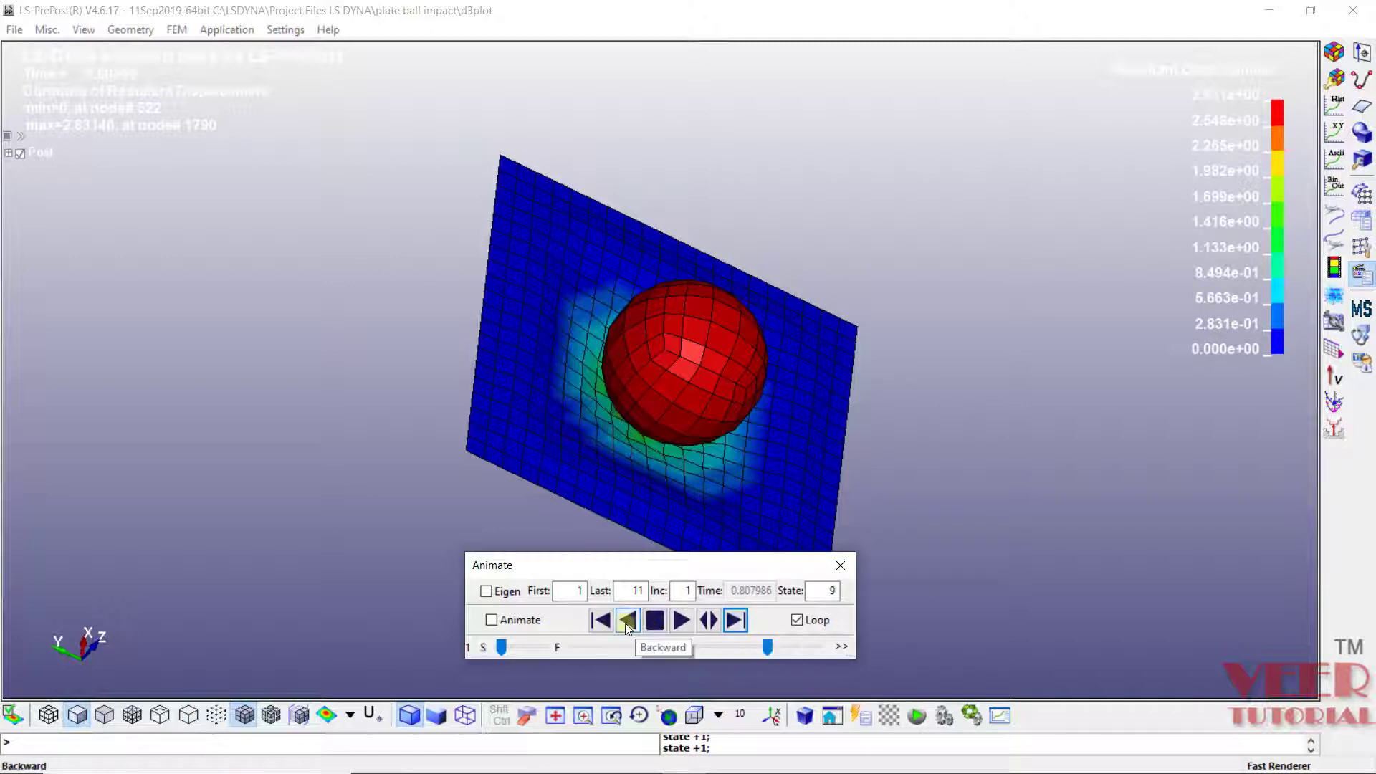
click(601, 621)
click(601, 621)
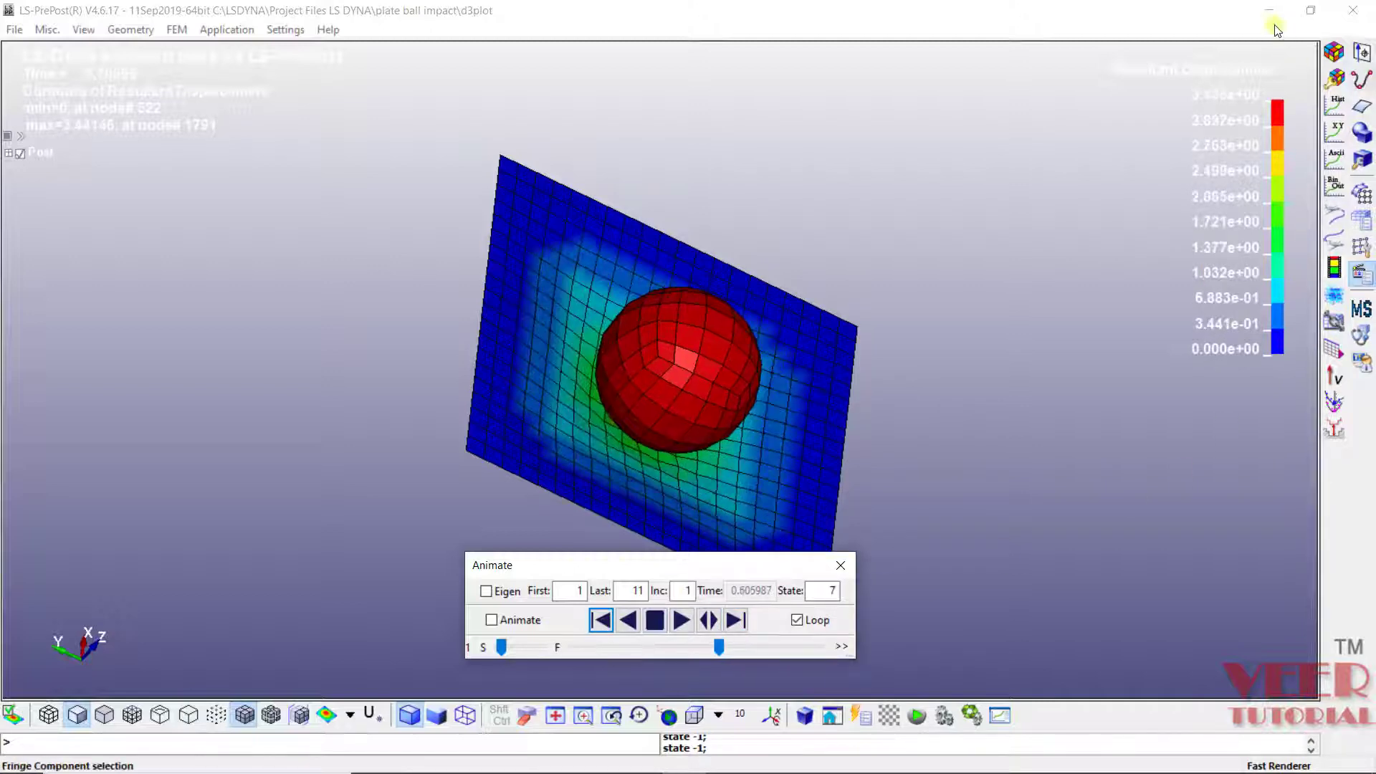
click(1215, 96)
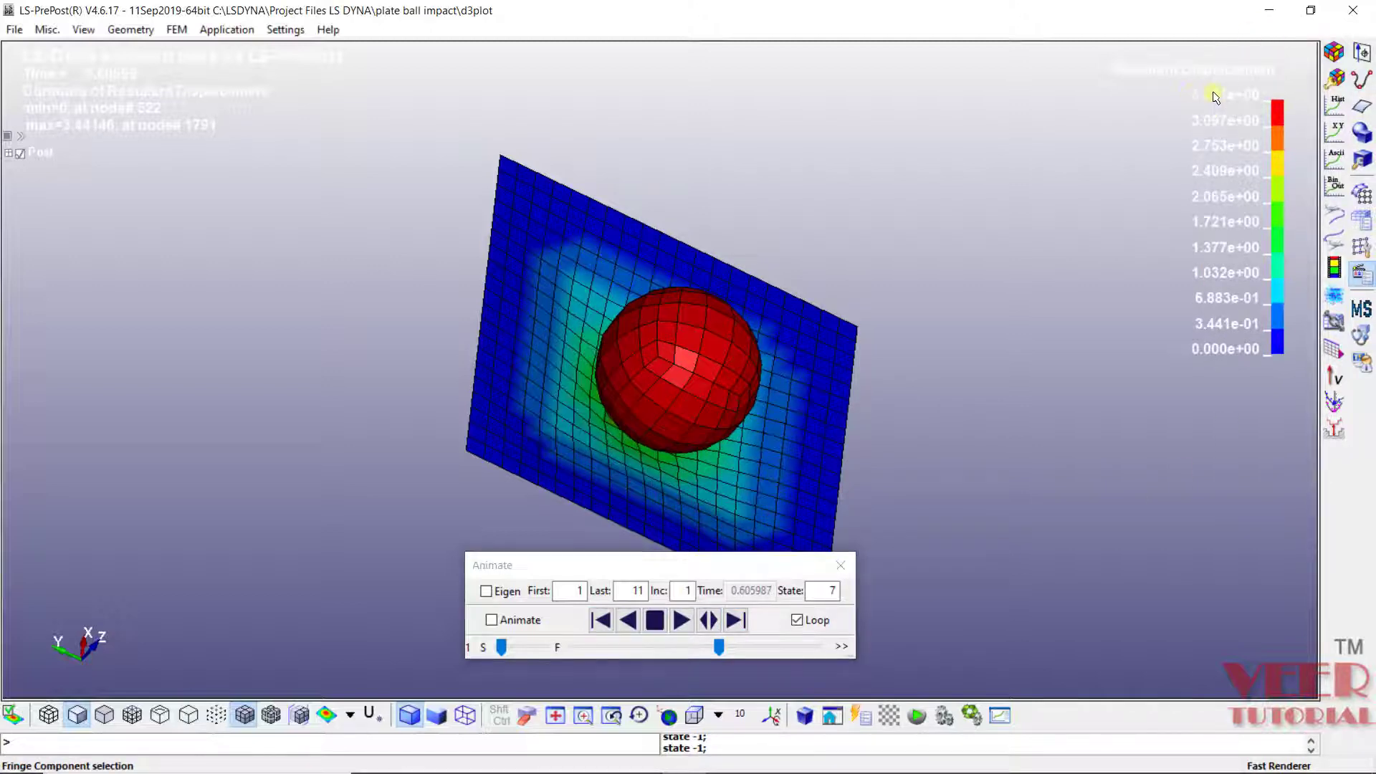
drag(664, 328, 685, 253)
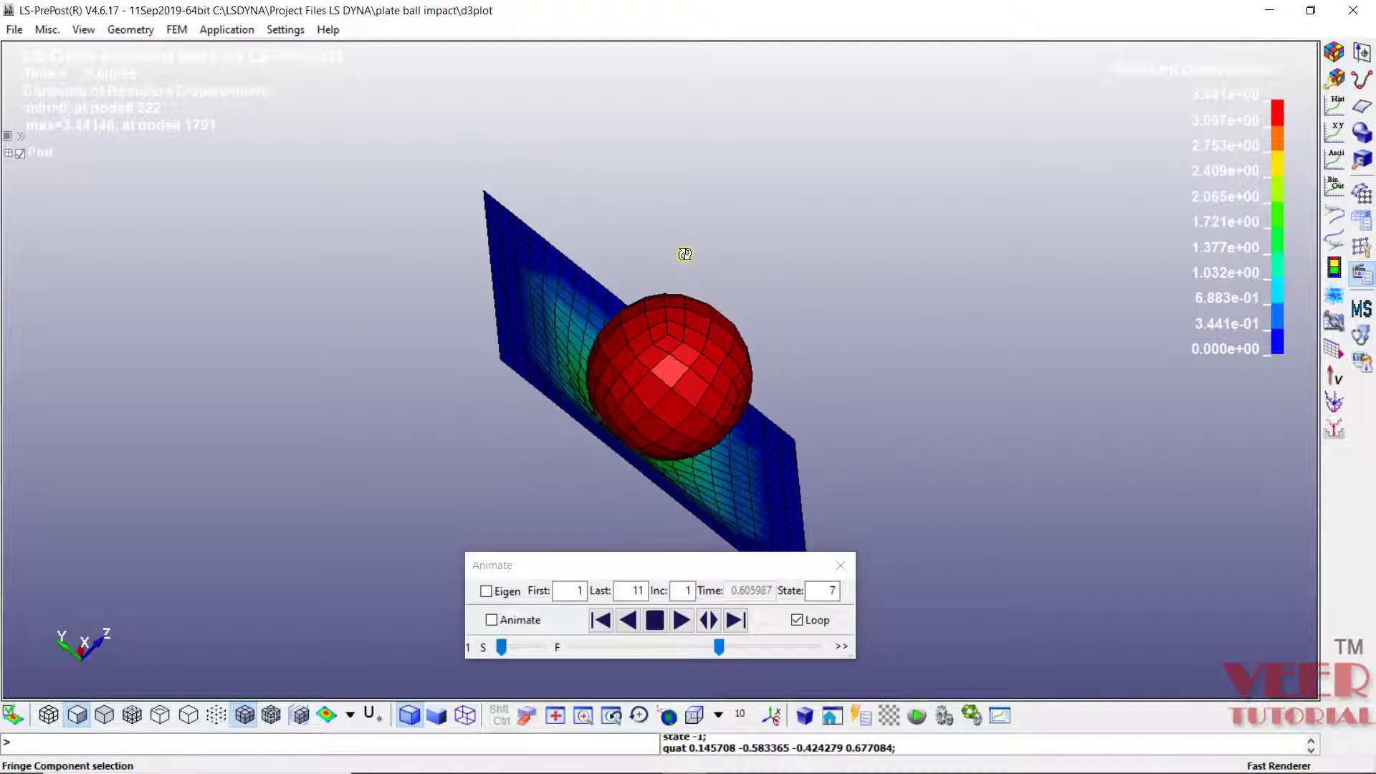
Set animation speed to 22, replay with Animate checked, and stop at state 7 (time 0.605987)
click(502, 648)
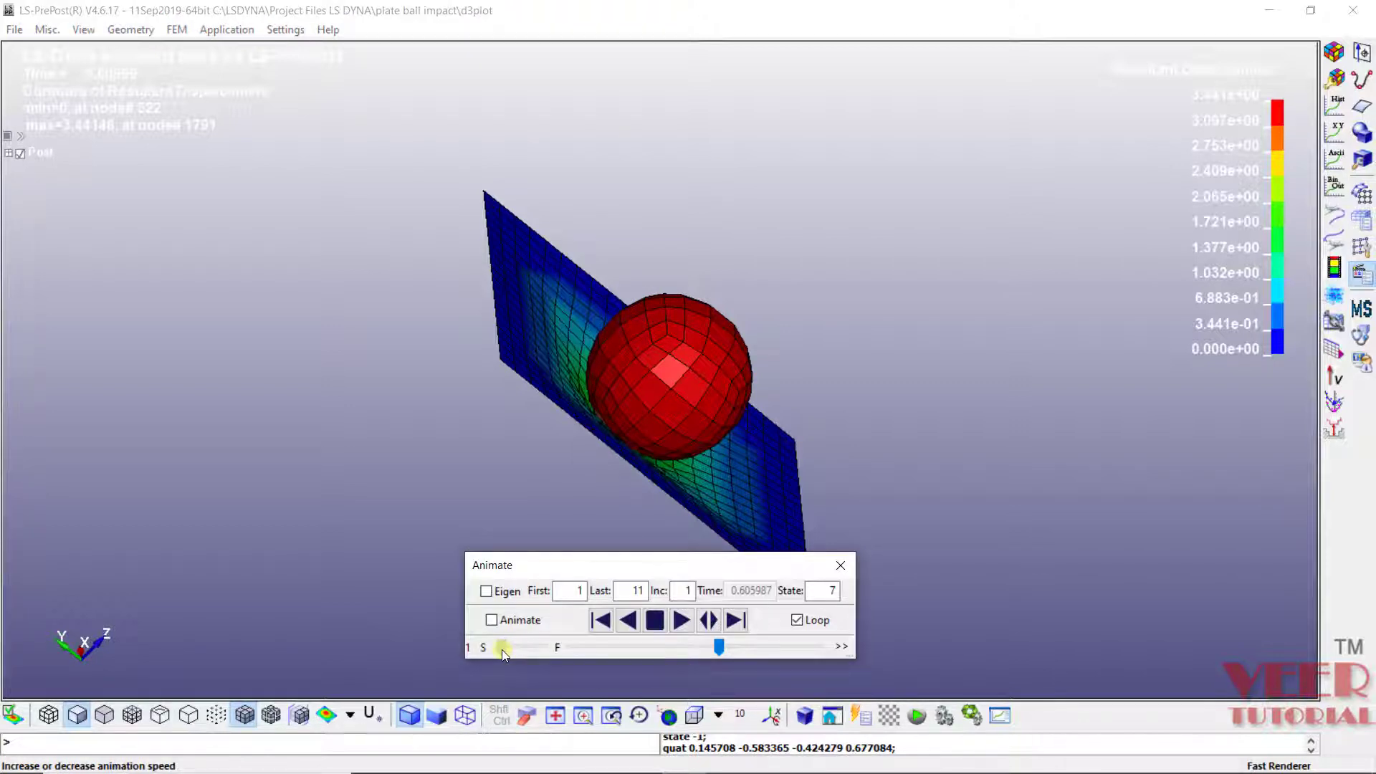
drag(528, 651, 530, 649)
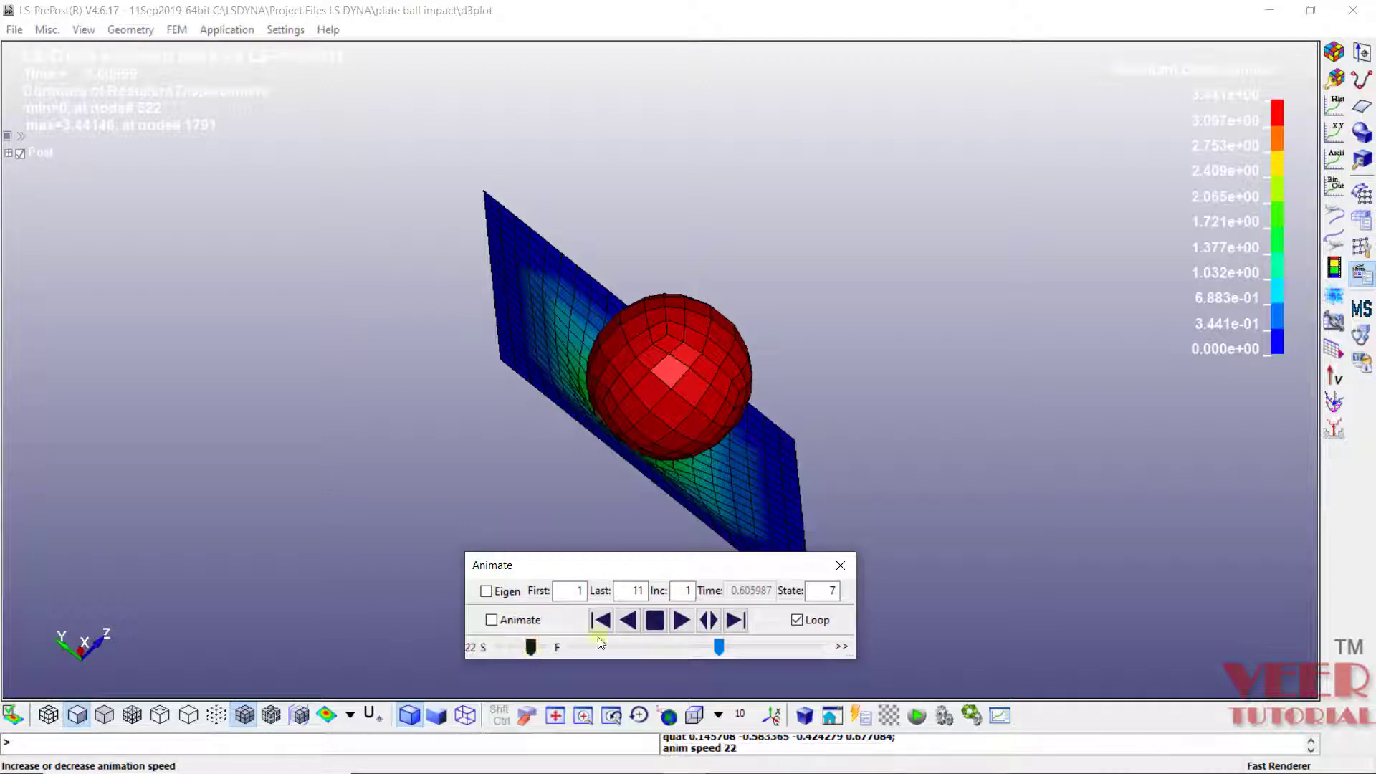
click(681, 617)
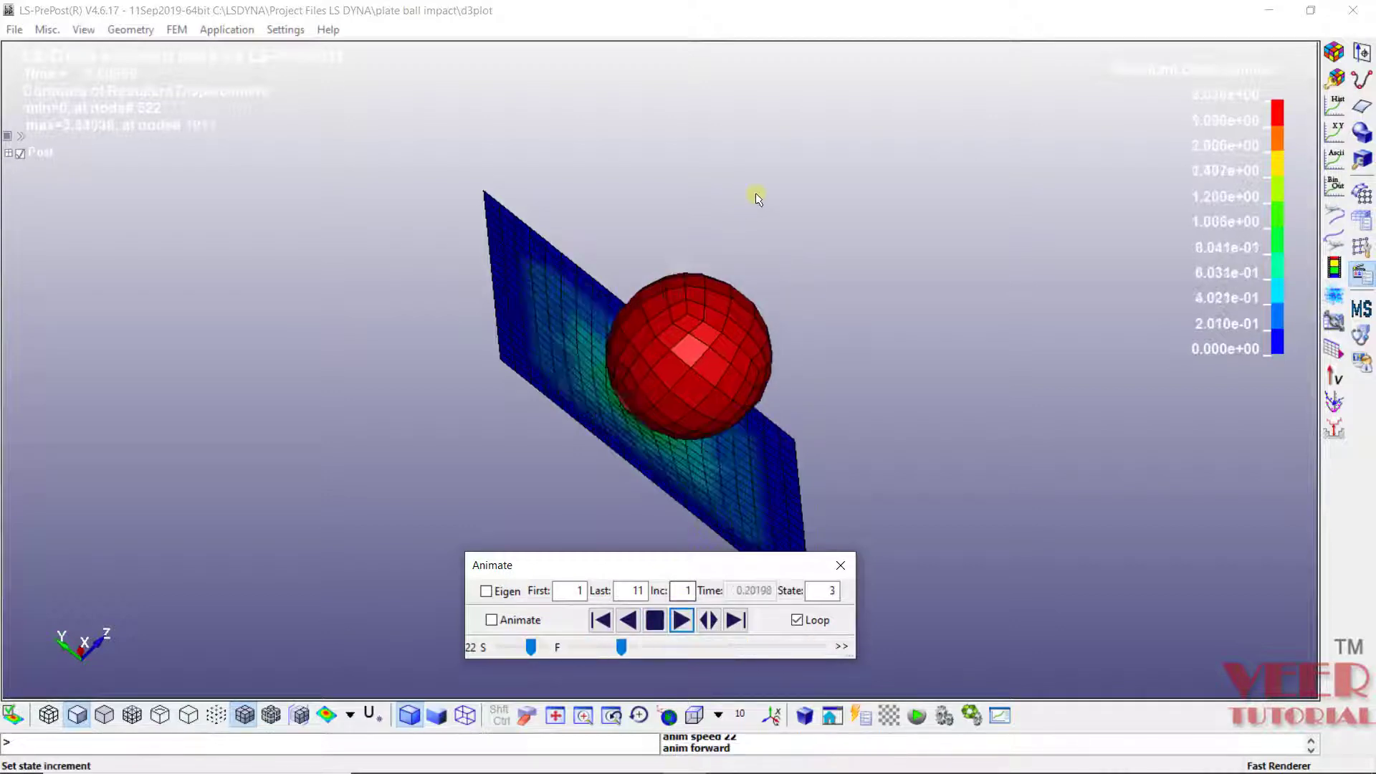
ctrl+drag(755, 194, 683, 255)
scroll(683, 254, down, 2)
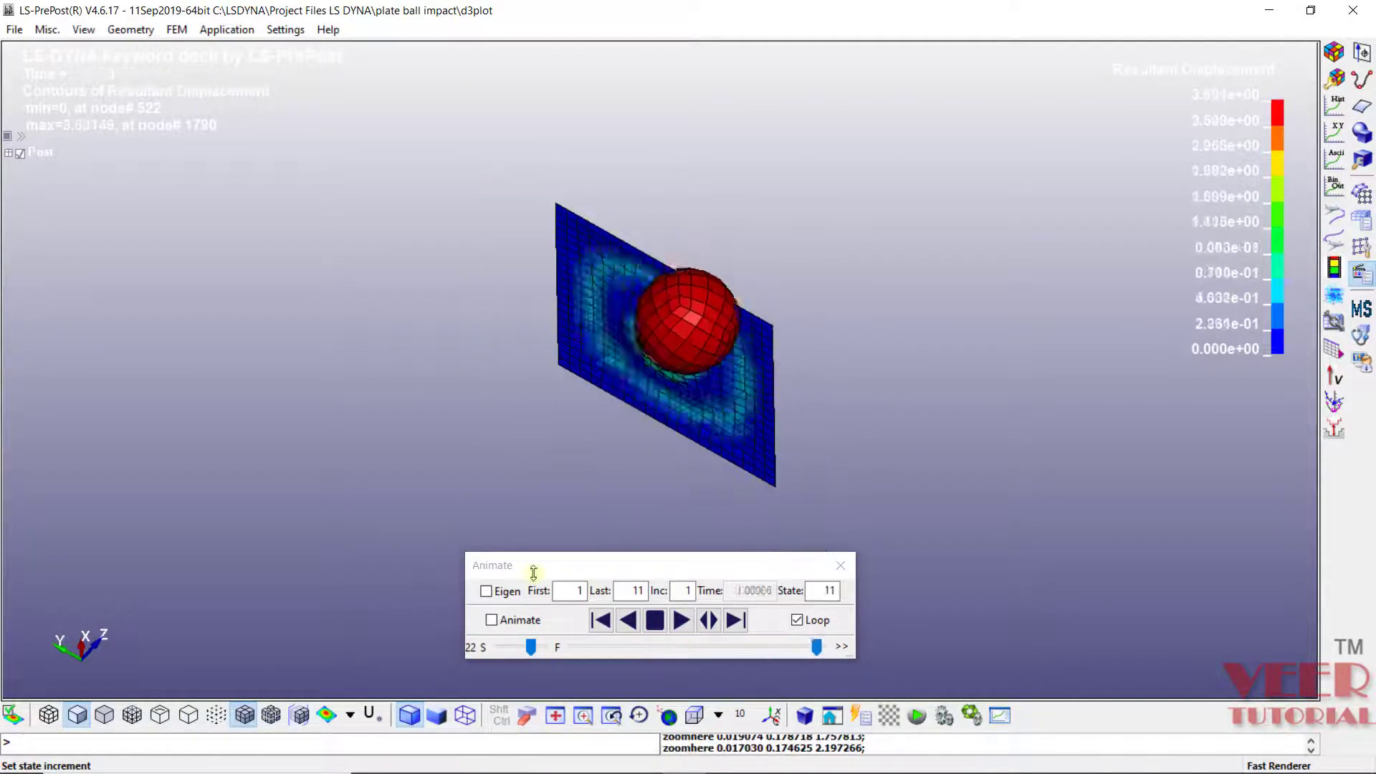
click(500, 620)
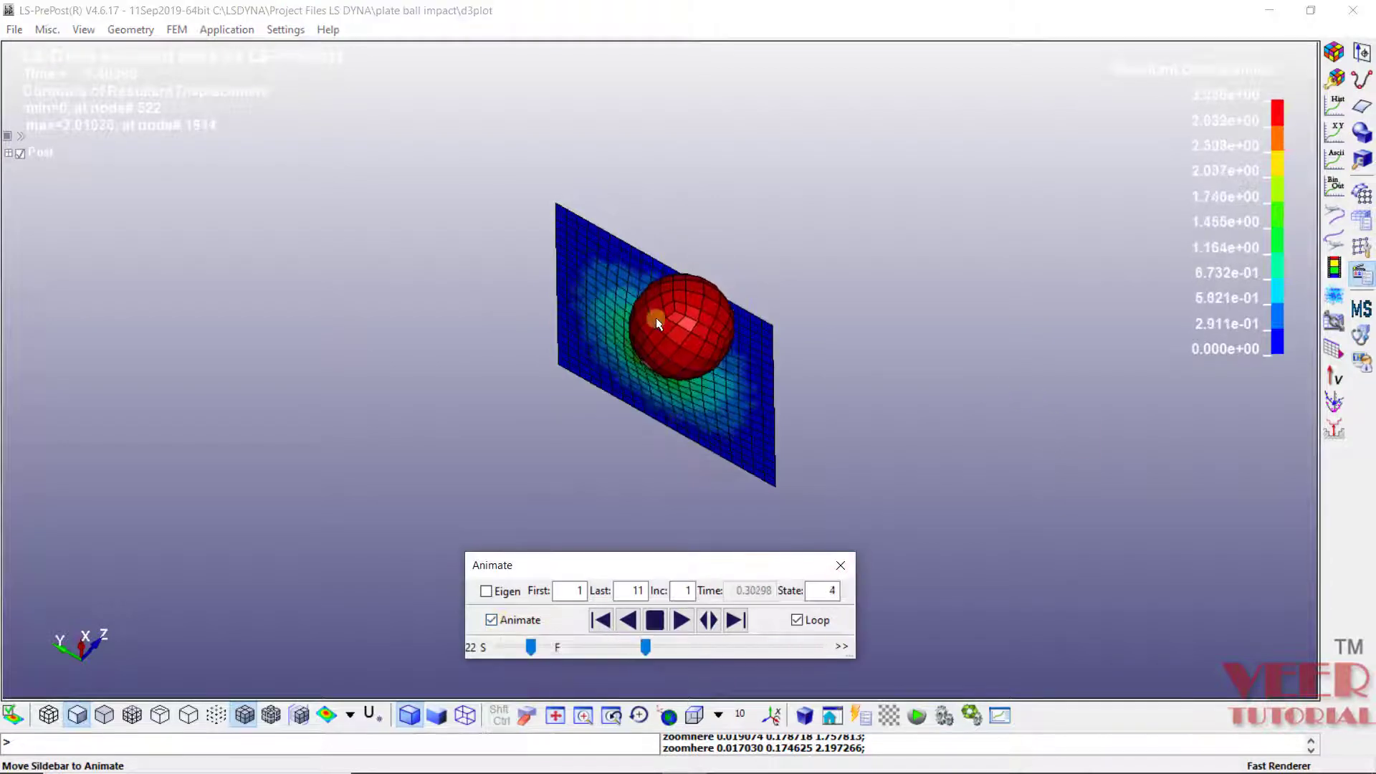
ctrl+drag(753, 433, 752, 325)
scroll(643, 373, up, 2)
click(654, 620)
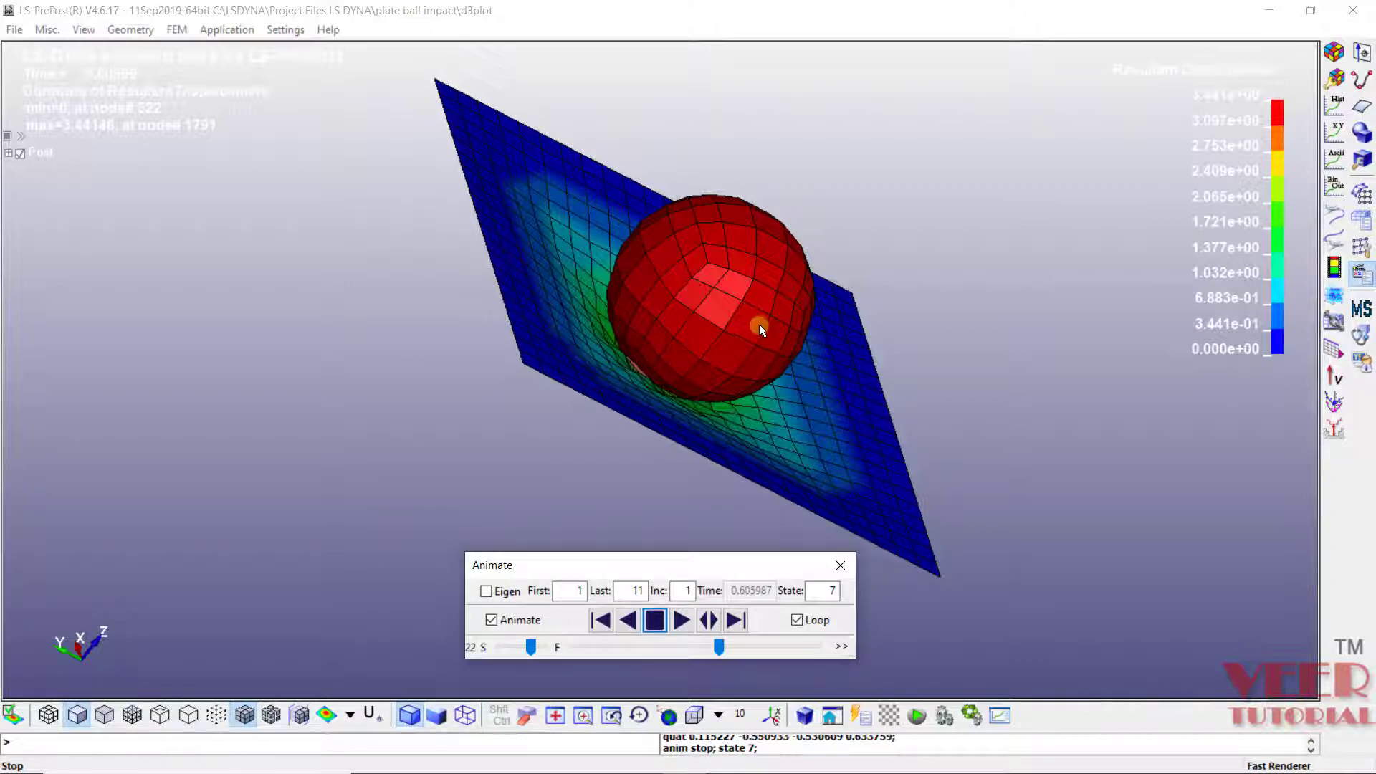
drag(728, 298, 695, 332)
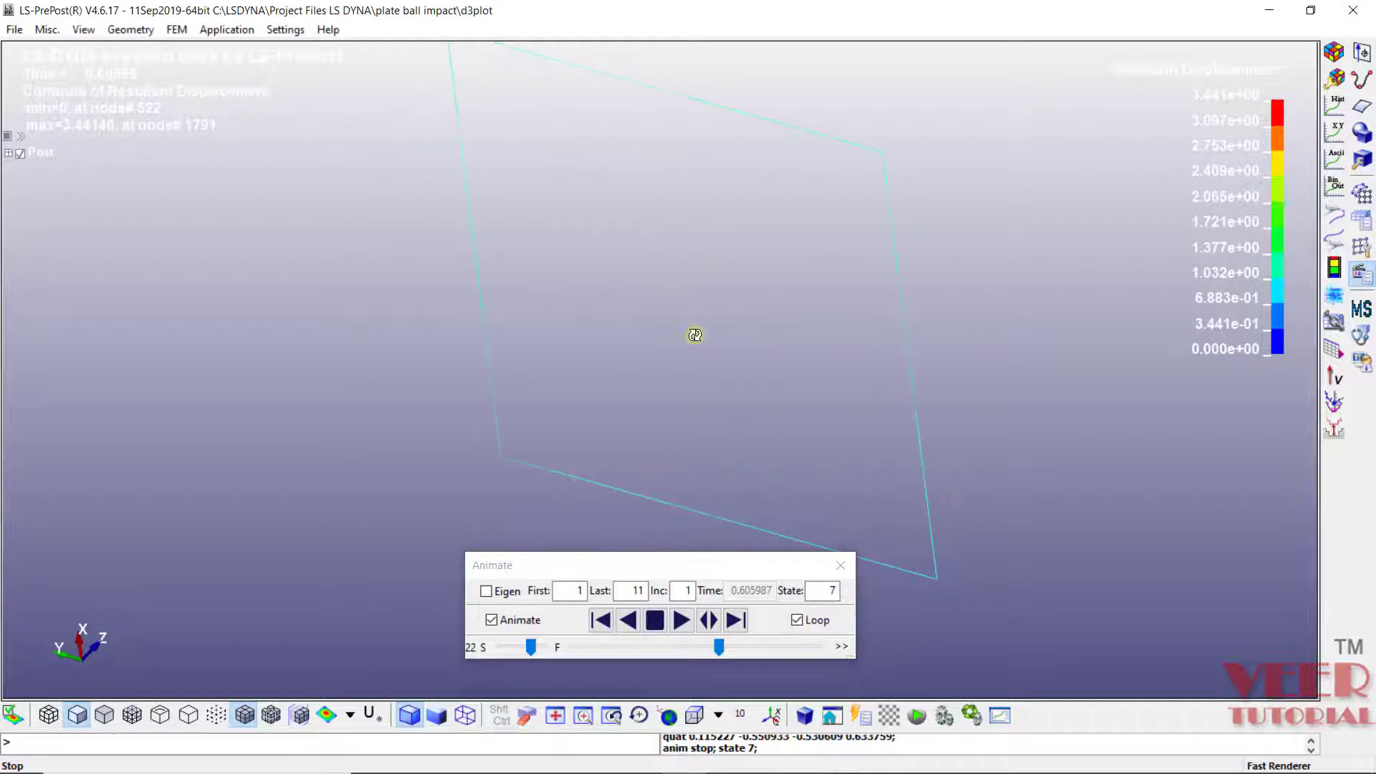
scroll(695, 354, down, 2)
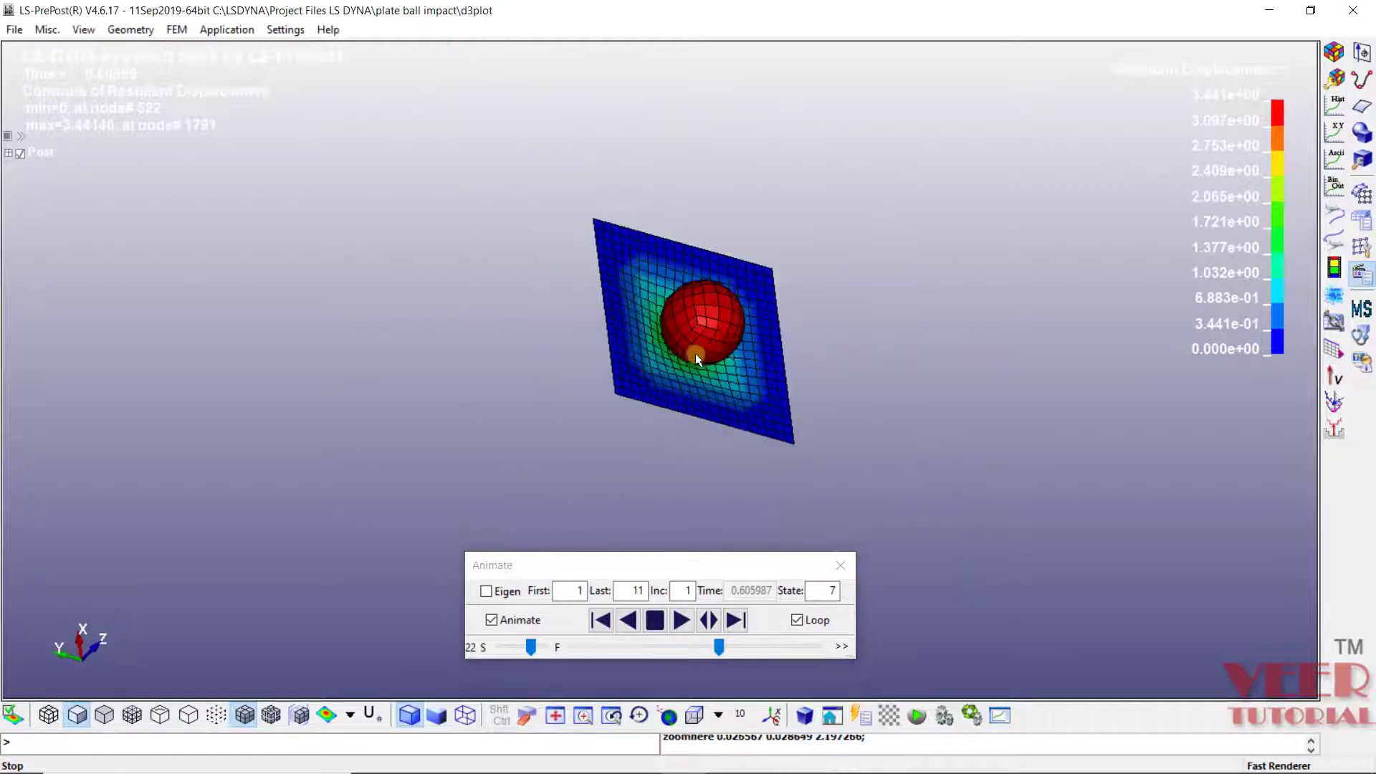
Plot Global Kinetic Energy and Internal Energy histories in a popup plot window
click(1337, 104)
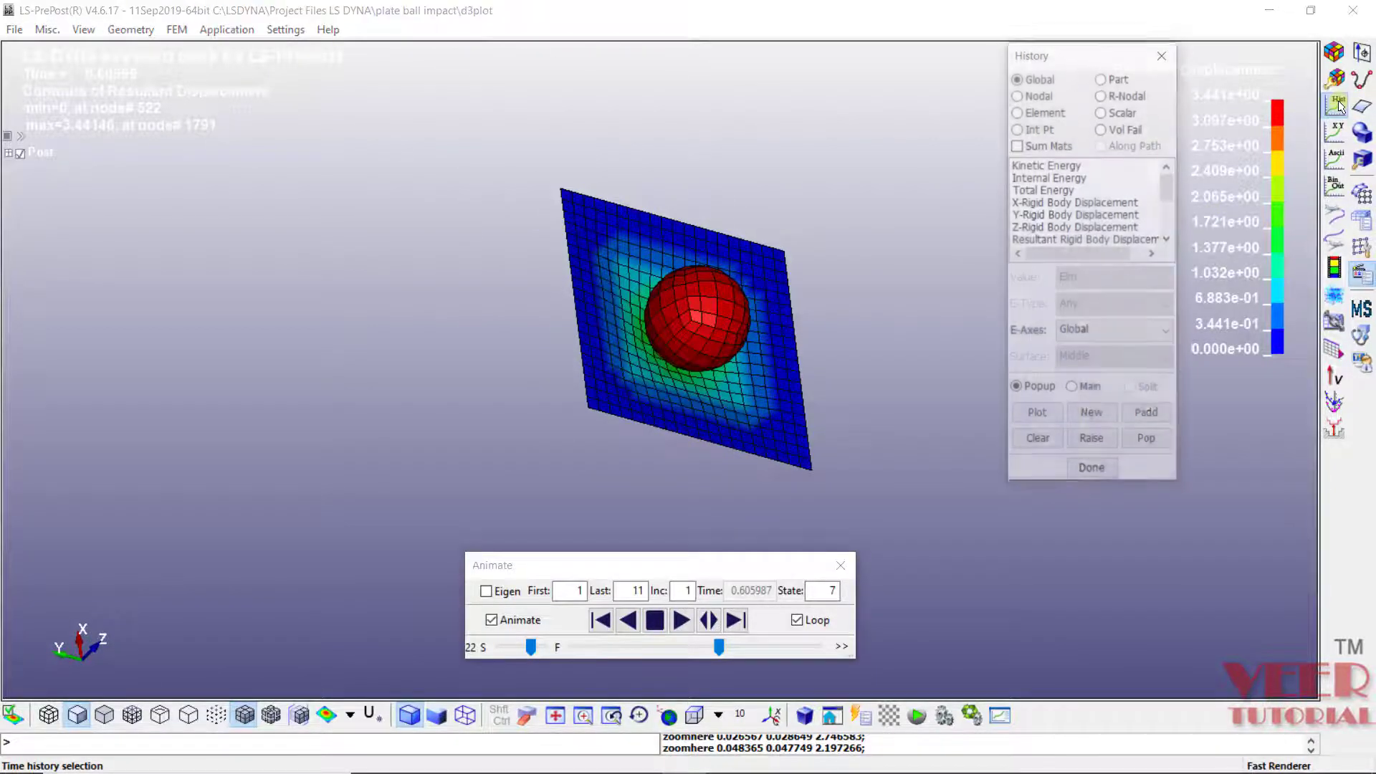
drag(1104, 63, 994, 124)
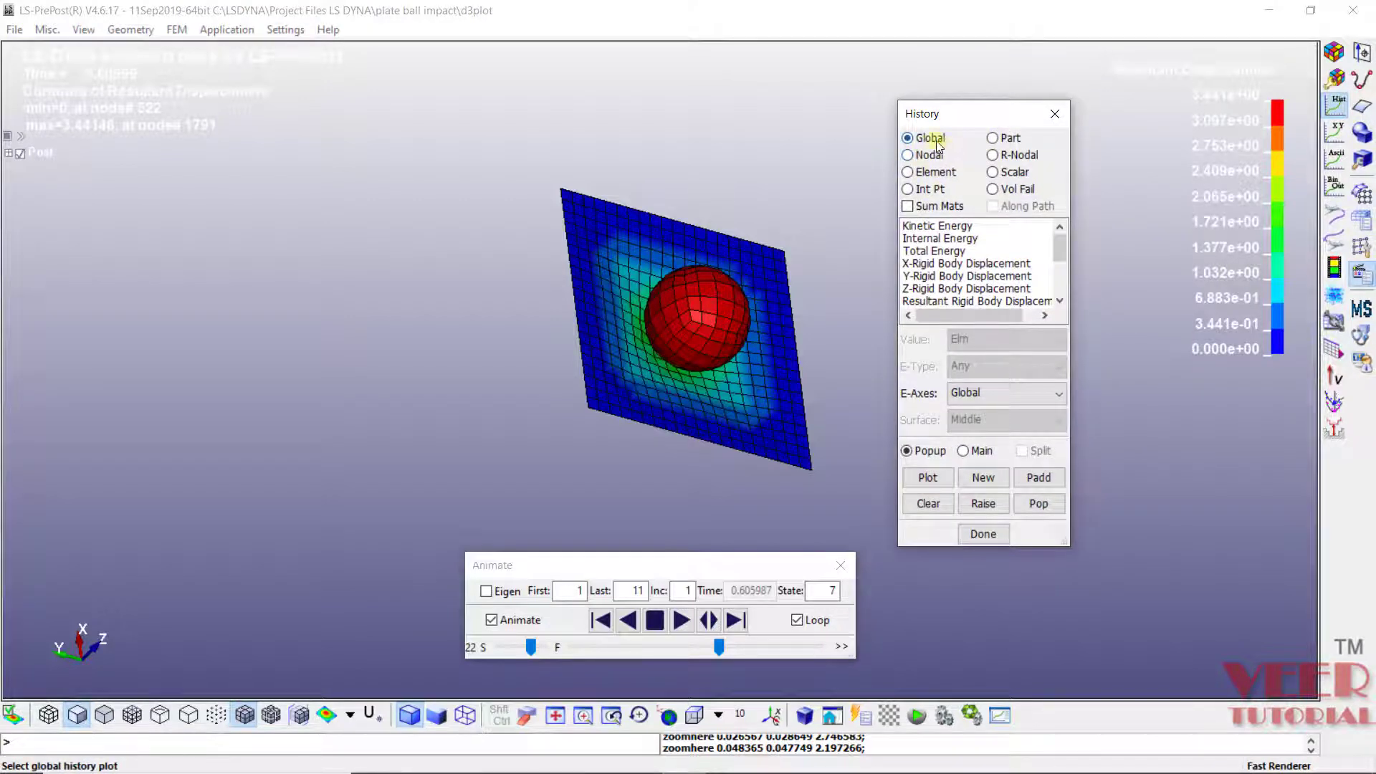
click(929, 228)
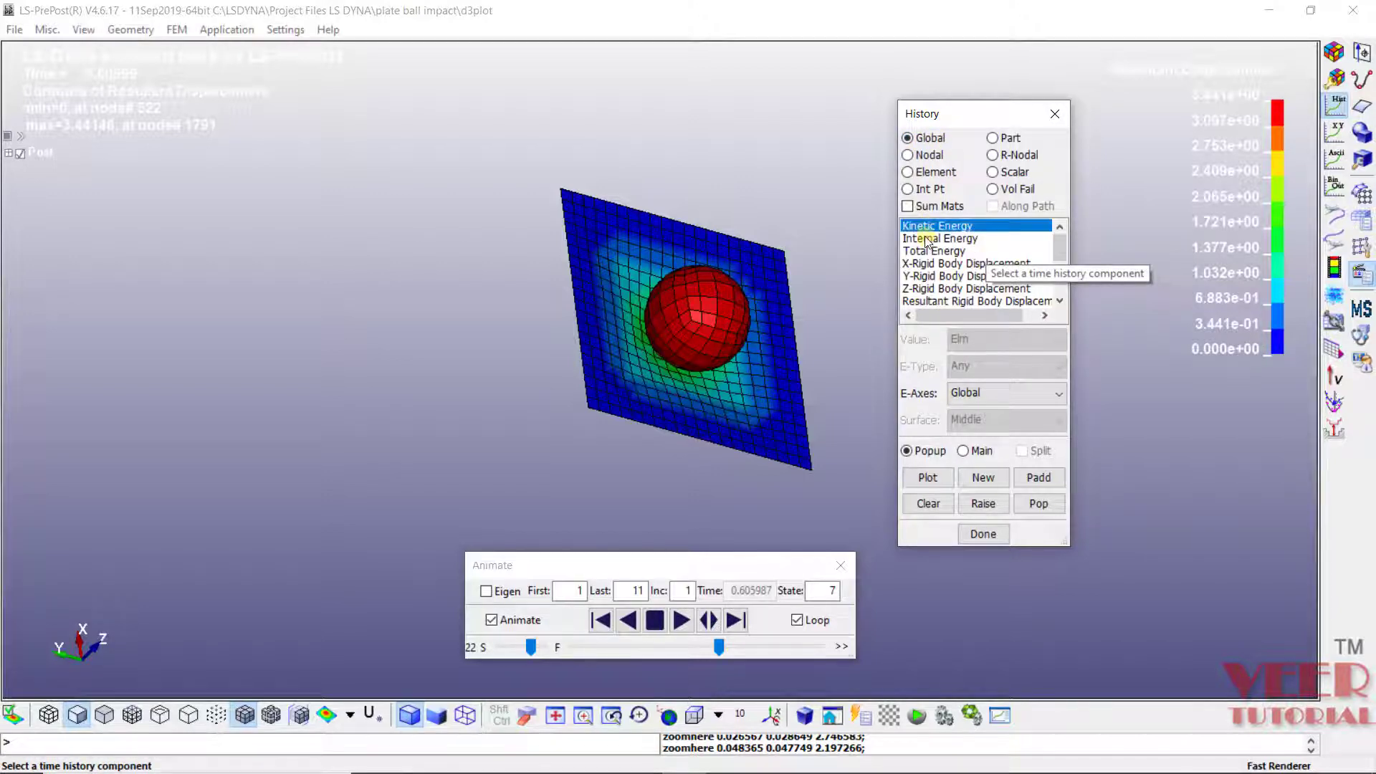
click(926, 240)
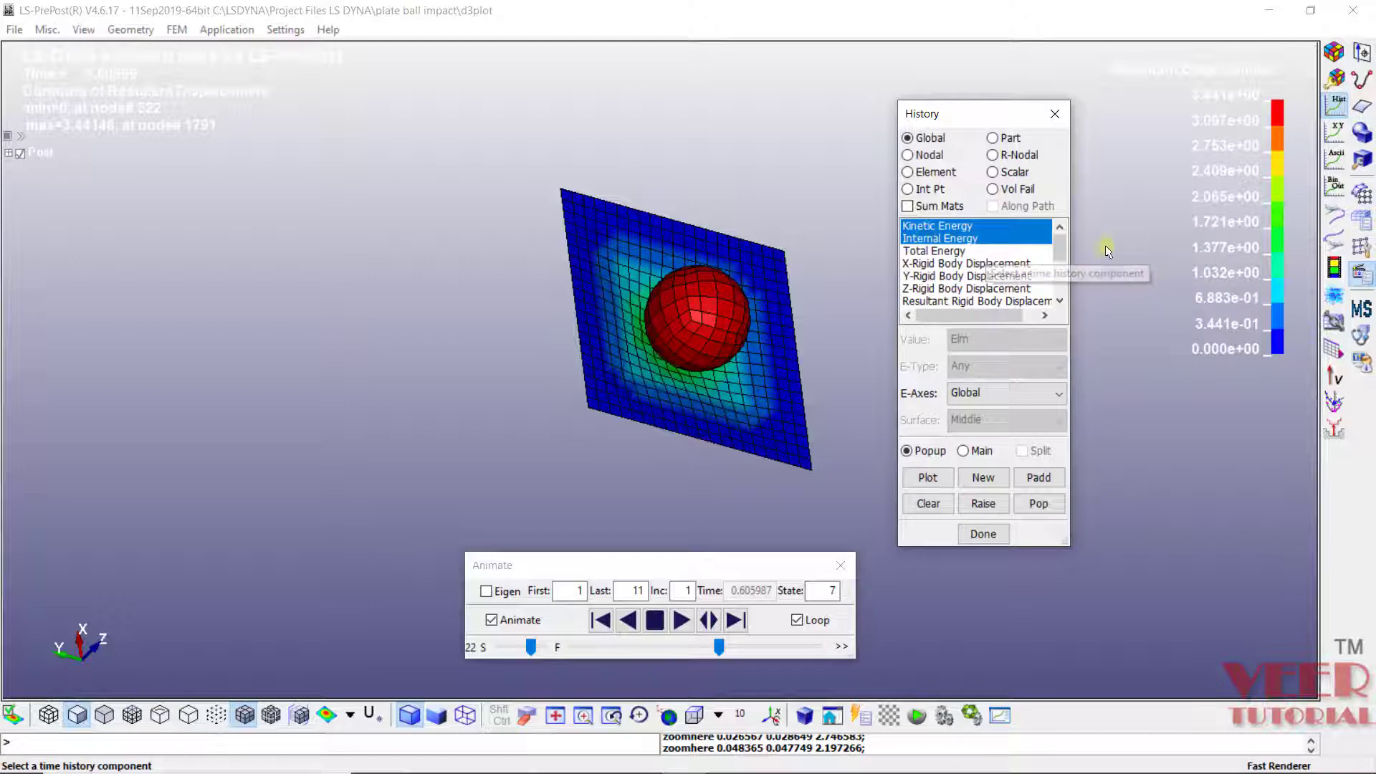
click(926, 477)
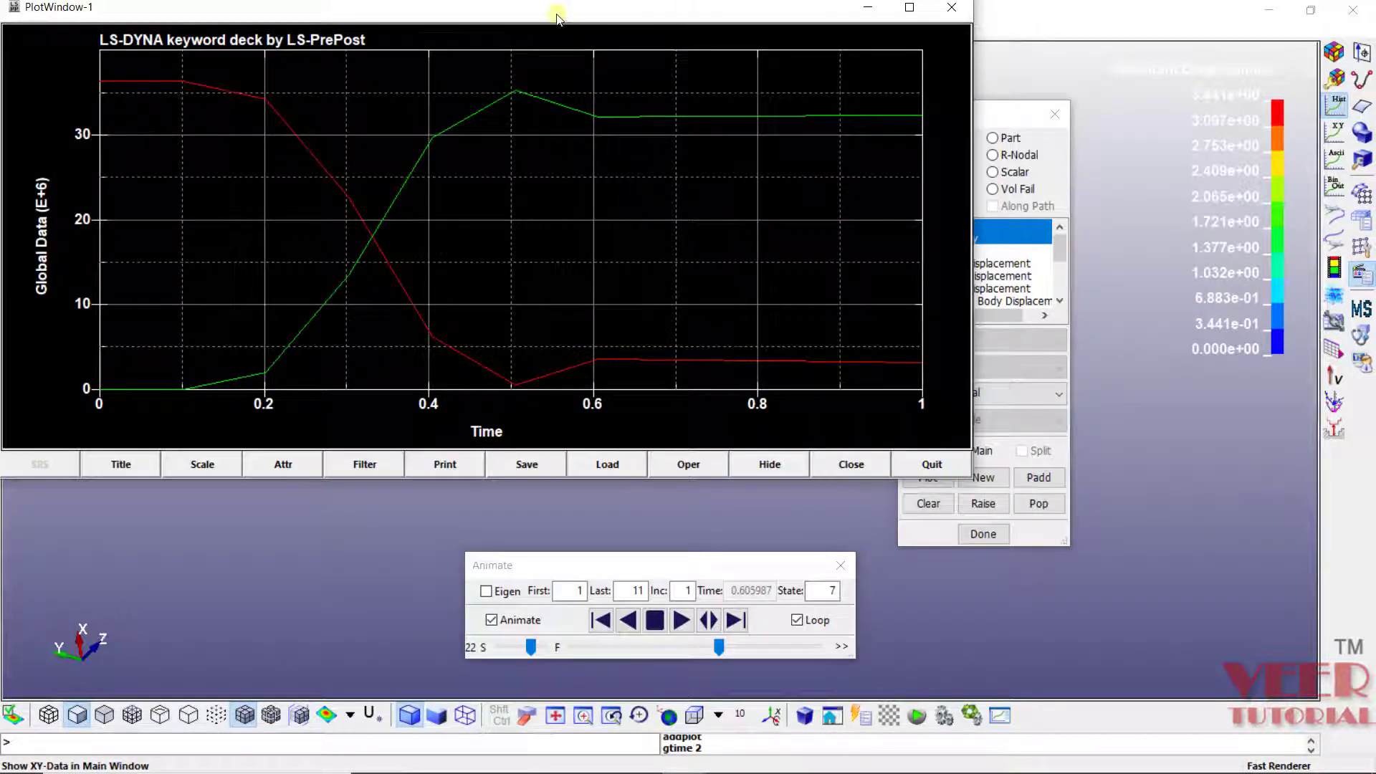
Move PlotWindow-1 lower and right so the main window's title and menus show
drag(556, 13, 629, 108)
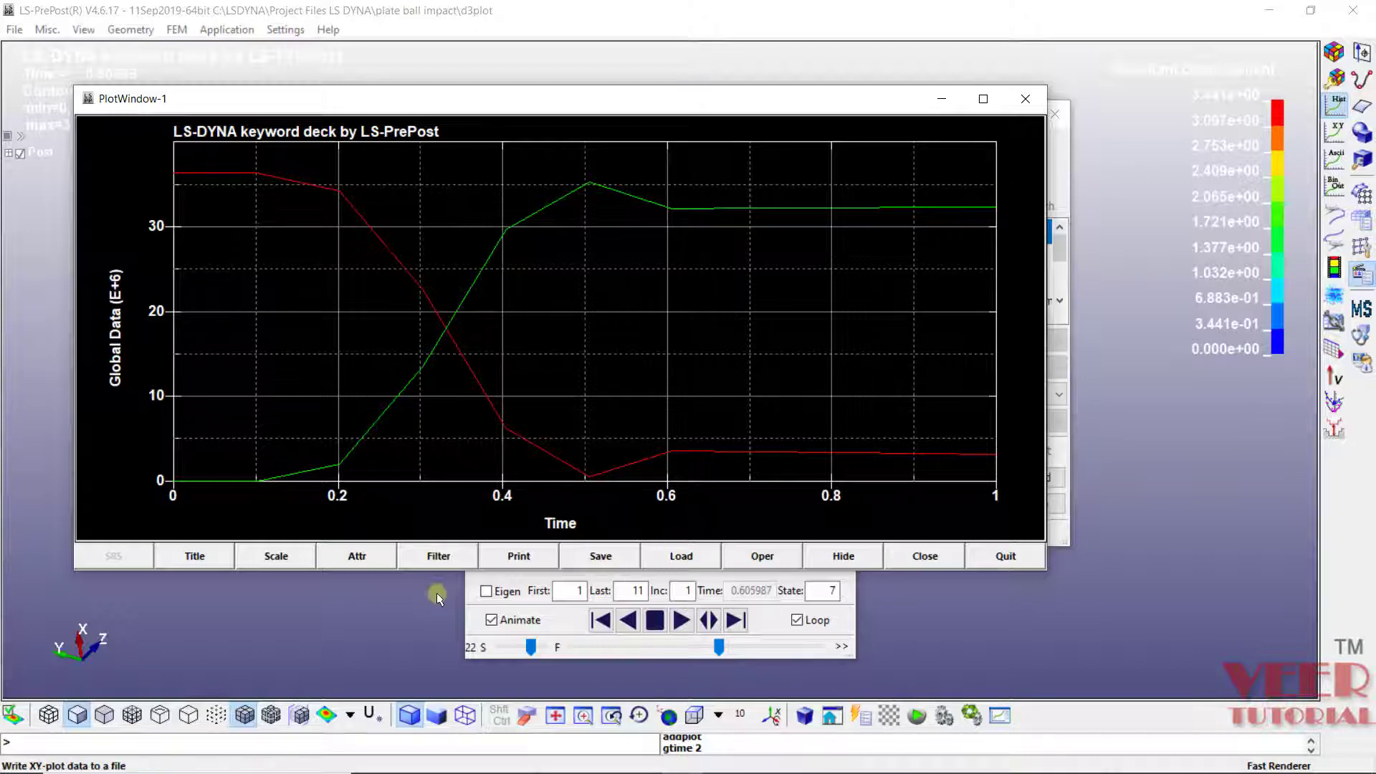
Open the curve attributes and select the Internal Energy-2 curve, then the Kinetic Energy curve
click(358, 556)
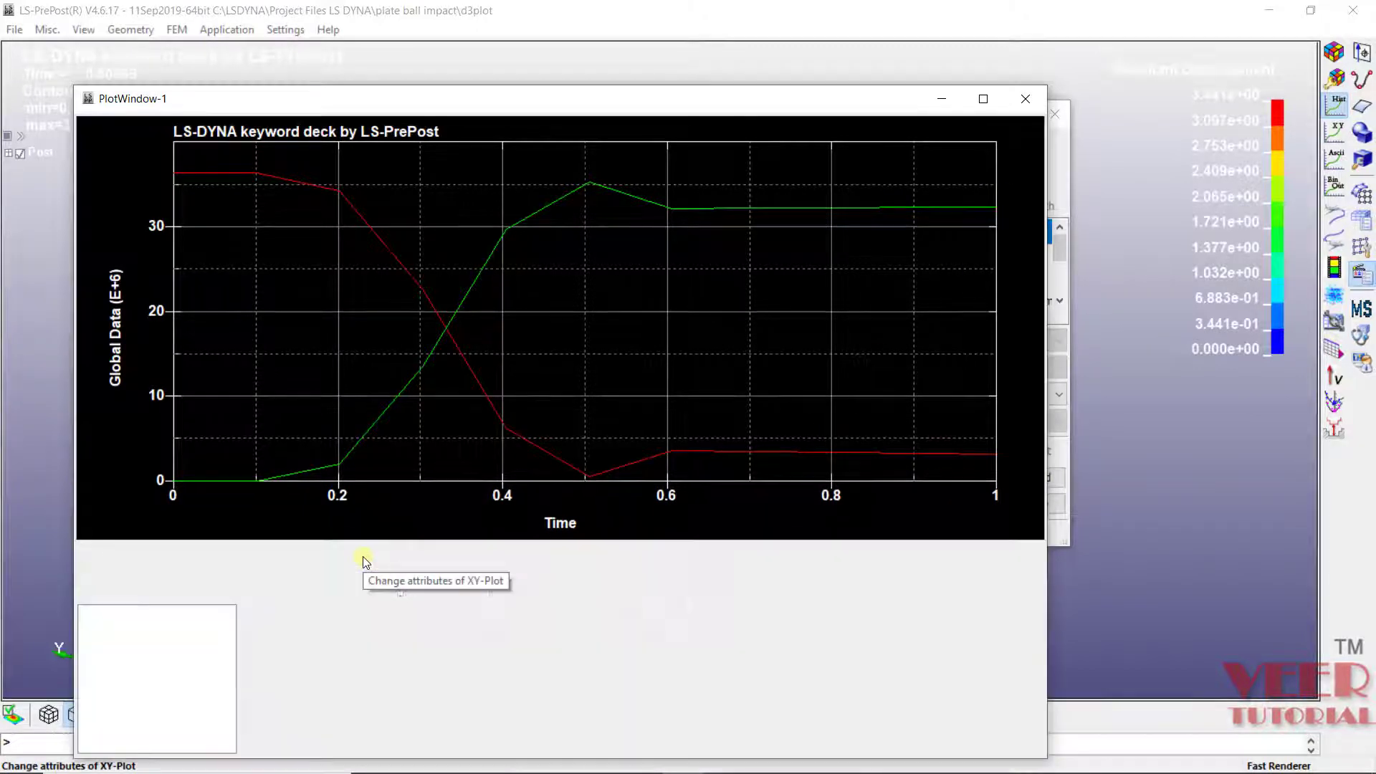
click(132, 623)
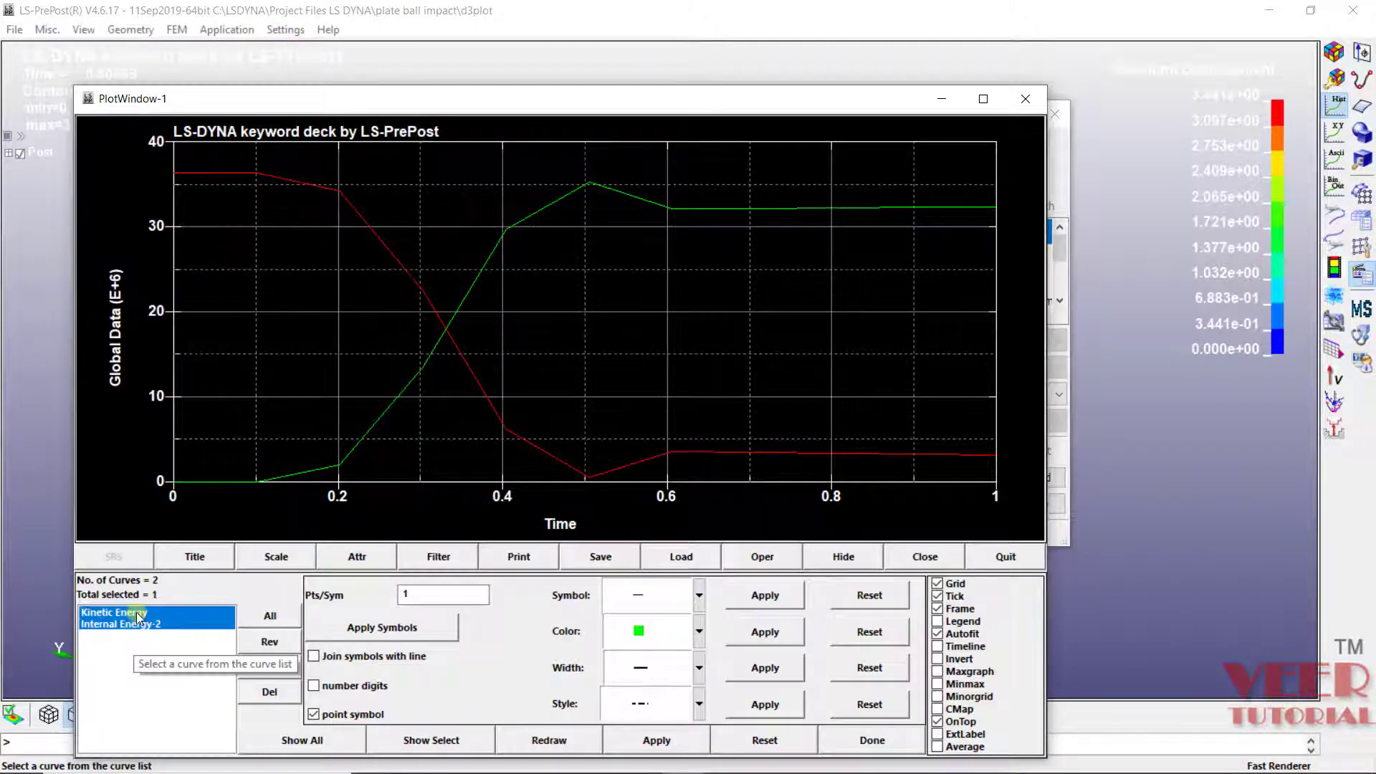
click(126, 624)
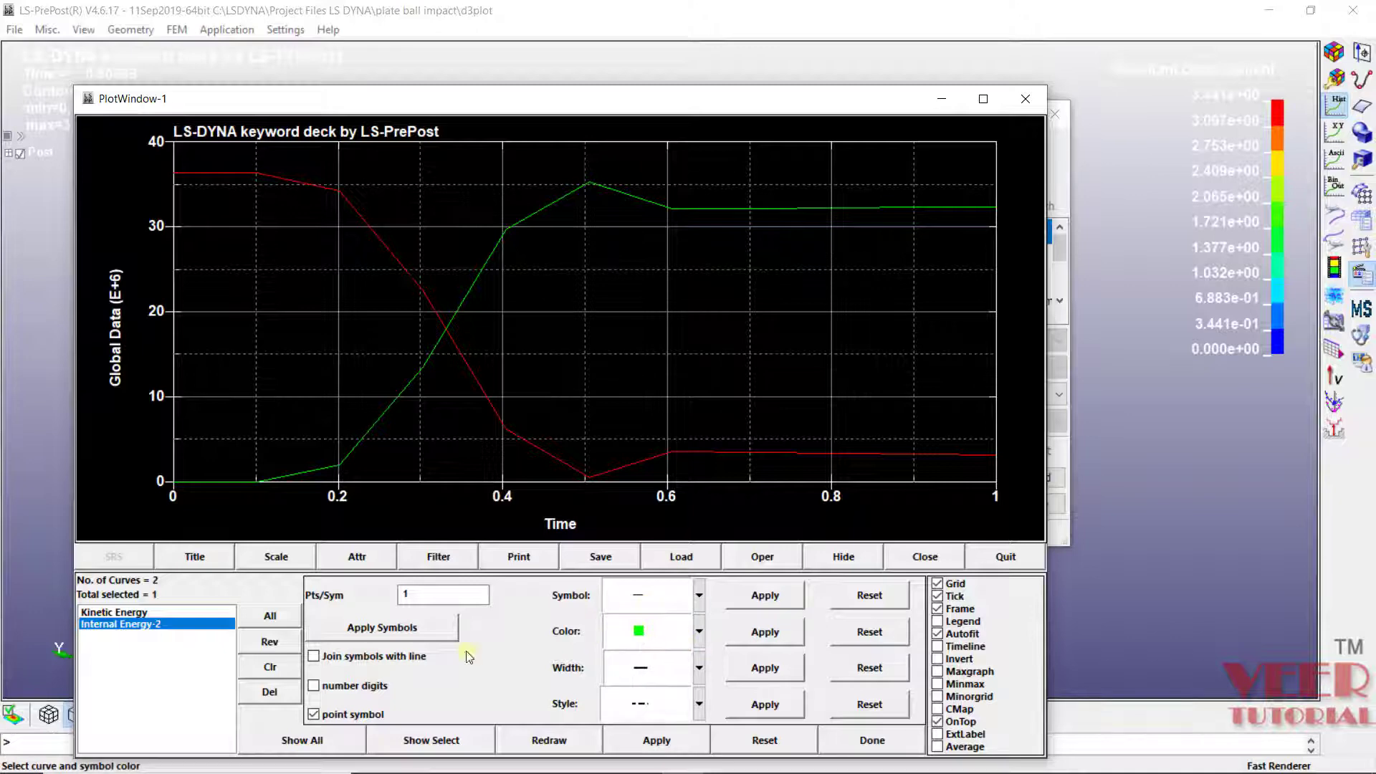
click(119, 613)
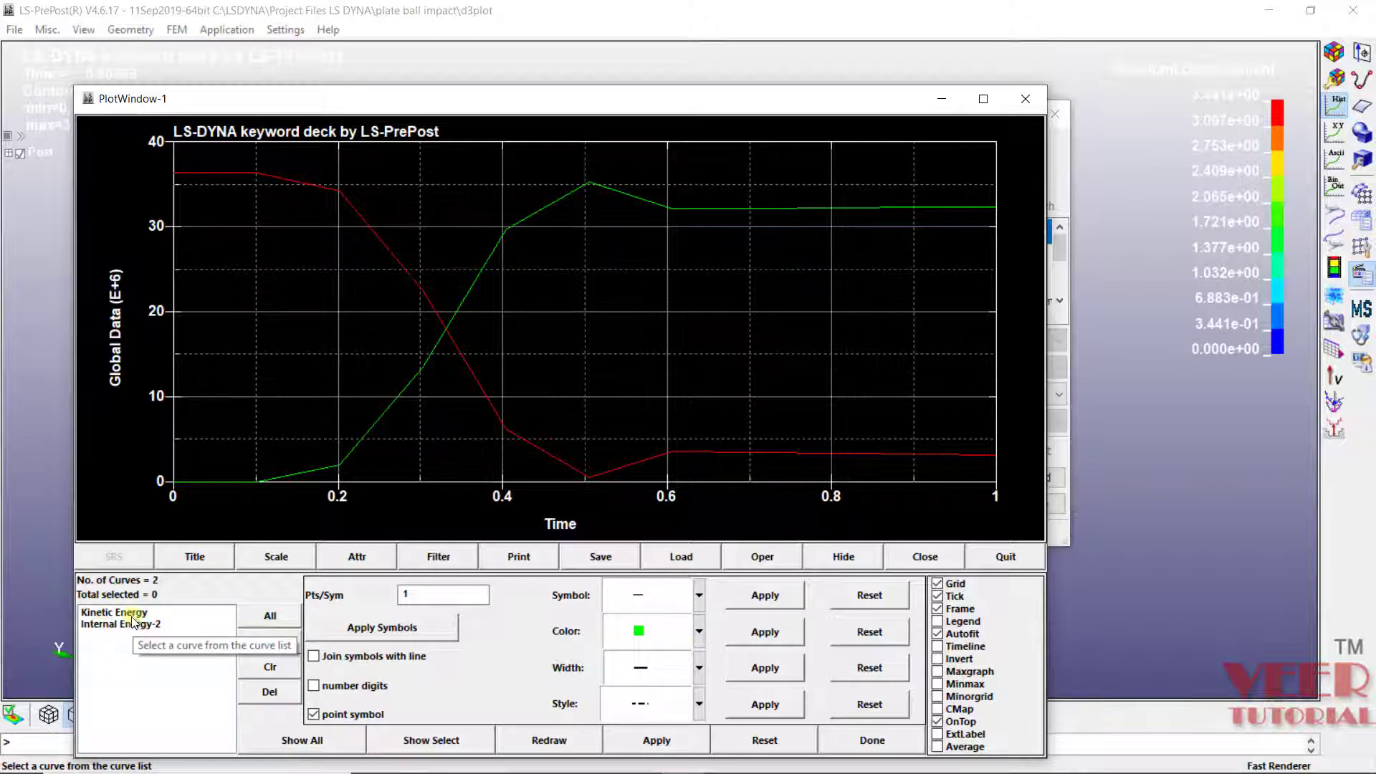
click(120, 613)
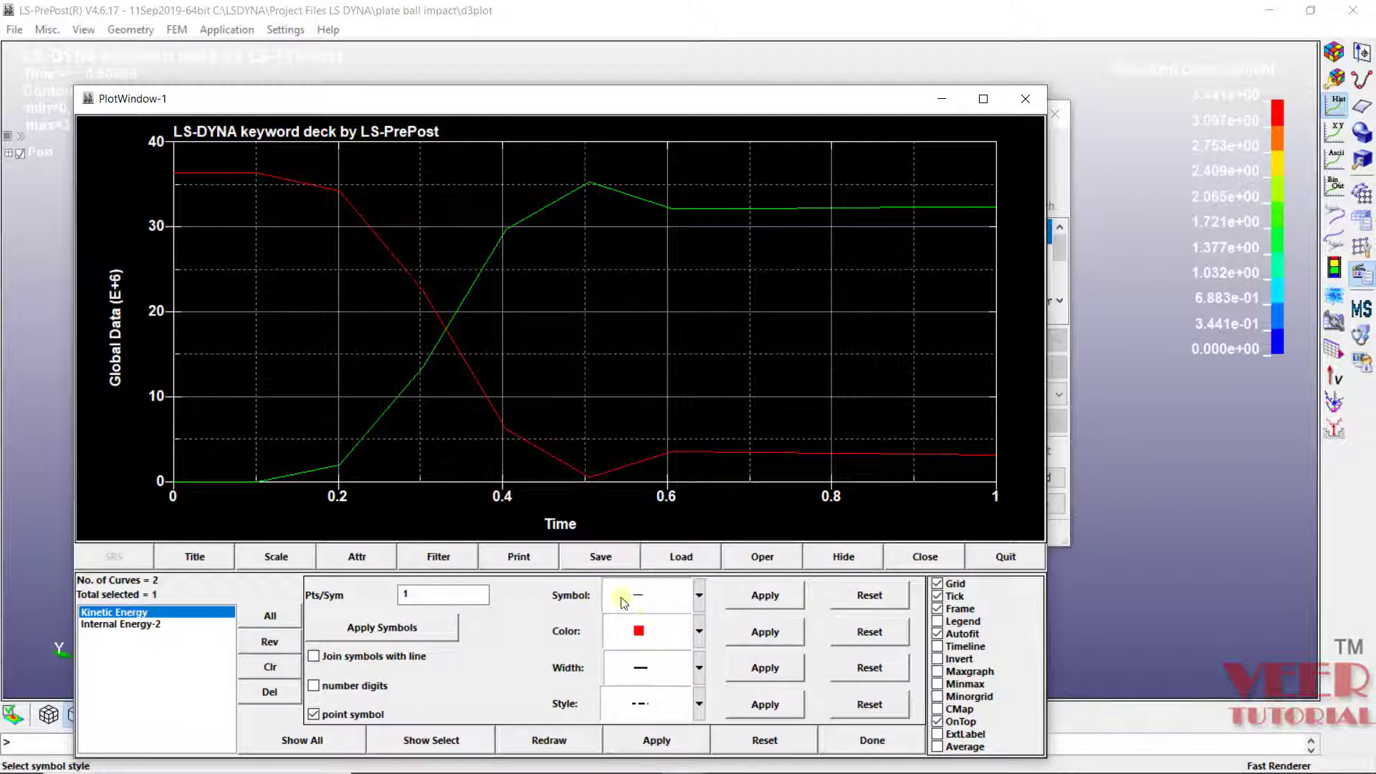
Leave the point symbol unchanged and delete the energy plot window
click(704, 590)
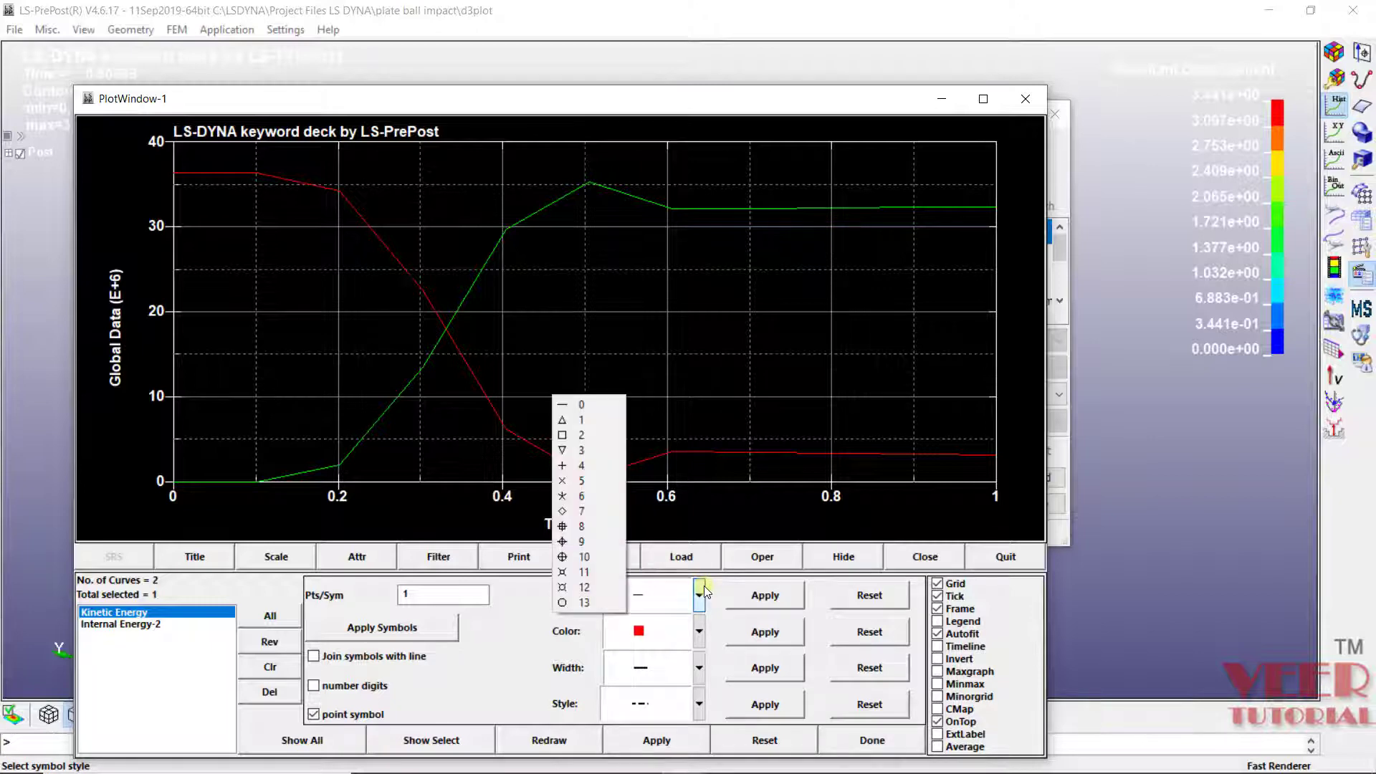
click(729, 617)
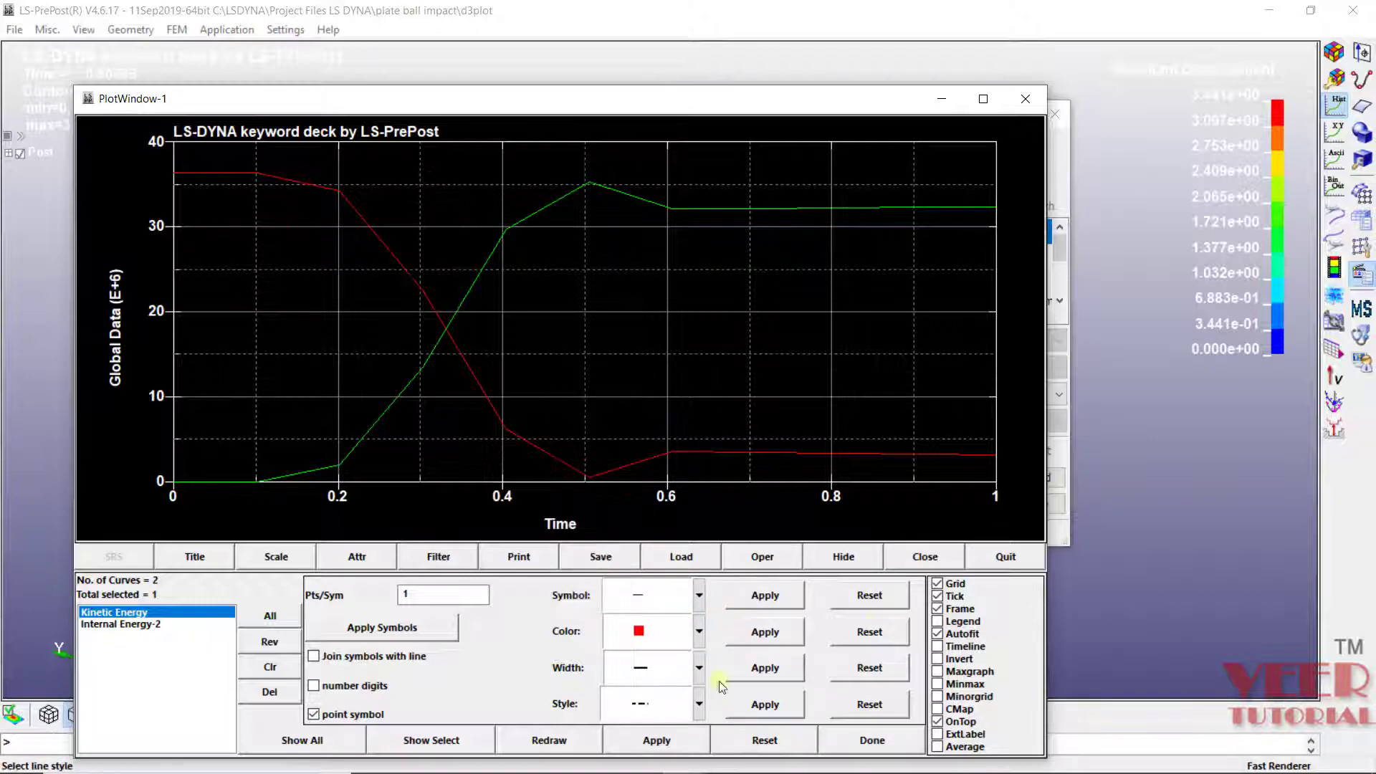
click(1007, 557)
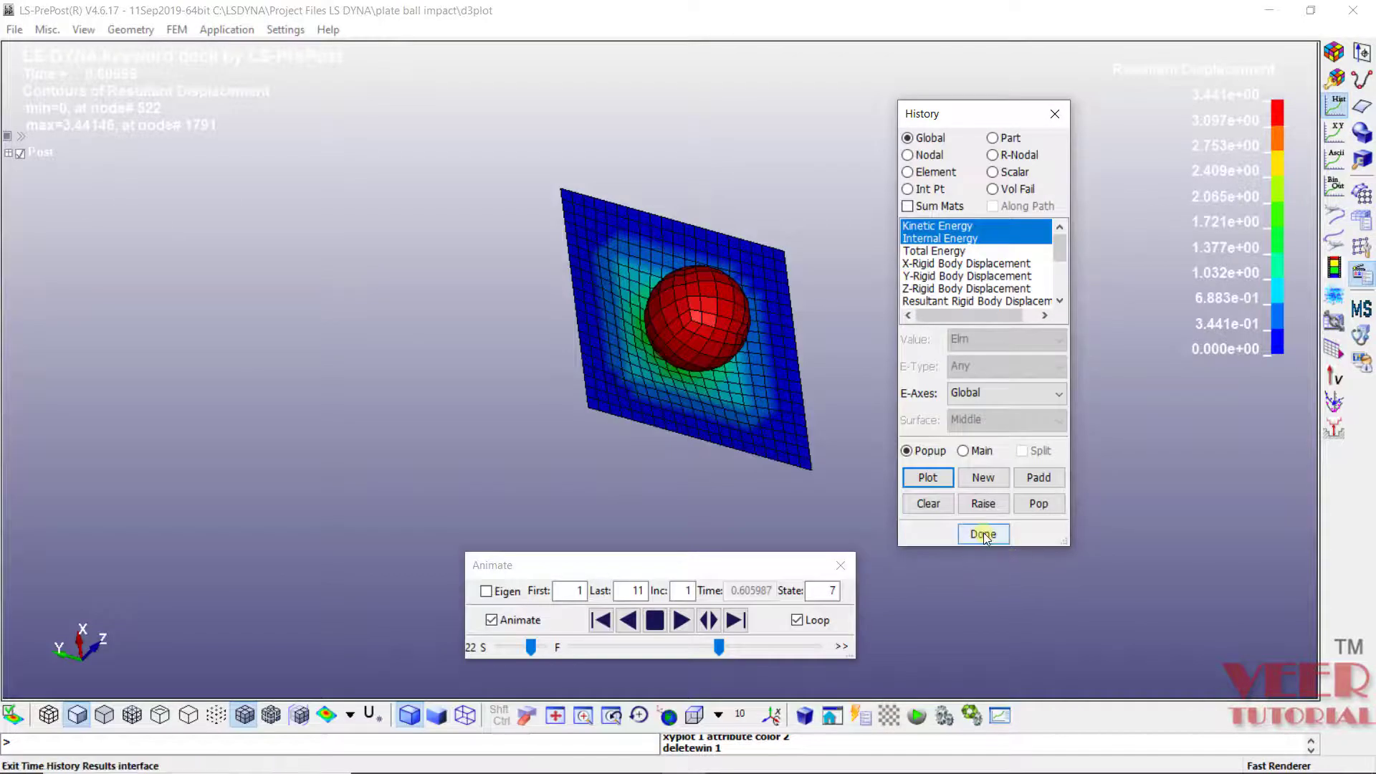
Close the History panel and pick Velocity as the vector type in Vector Plot
click(983, 534)
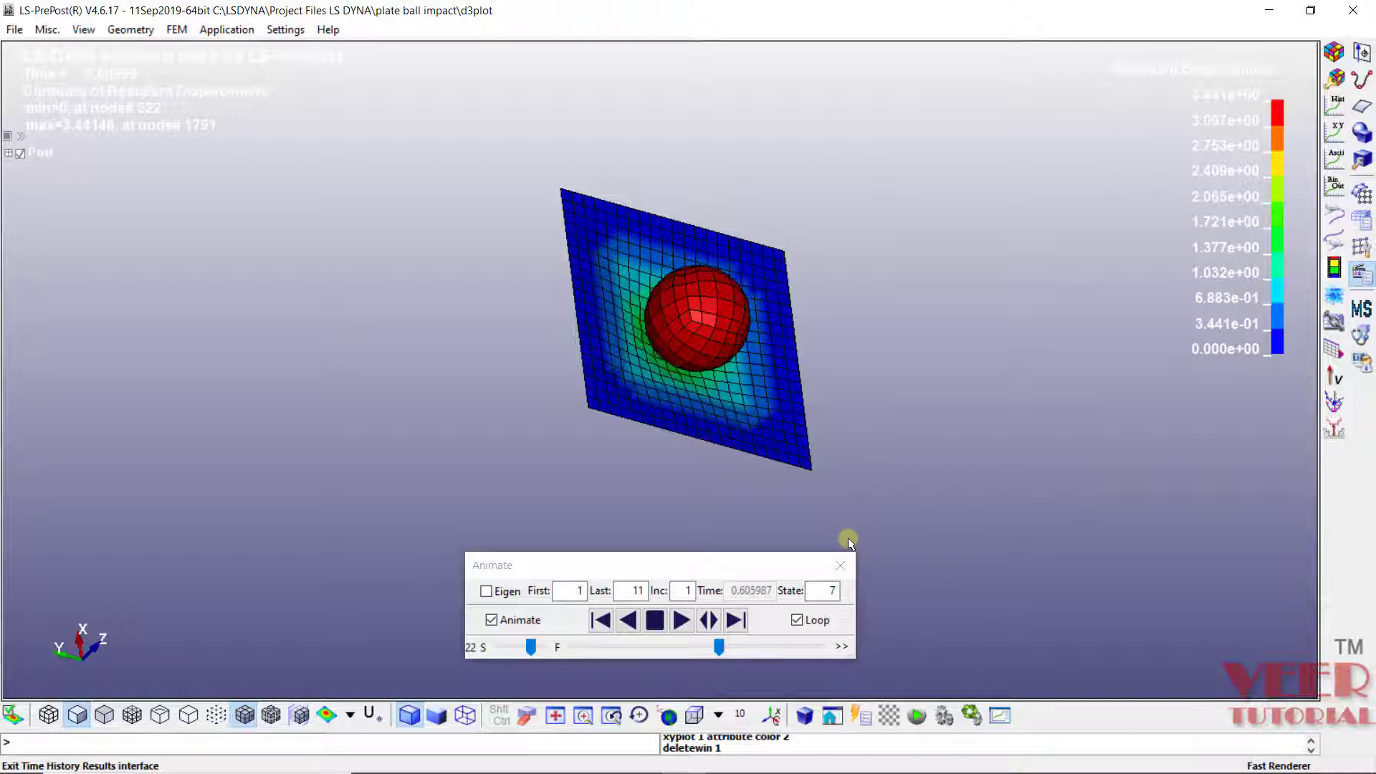
click(1330, 379)
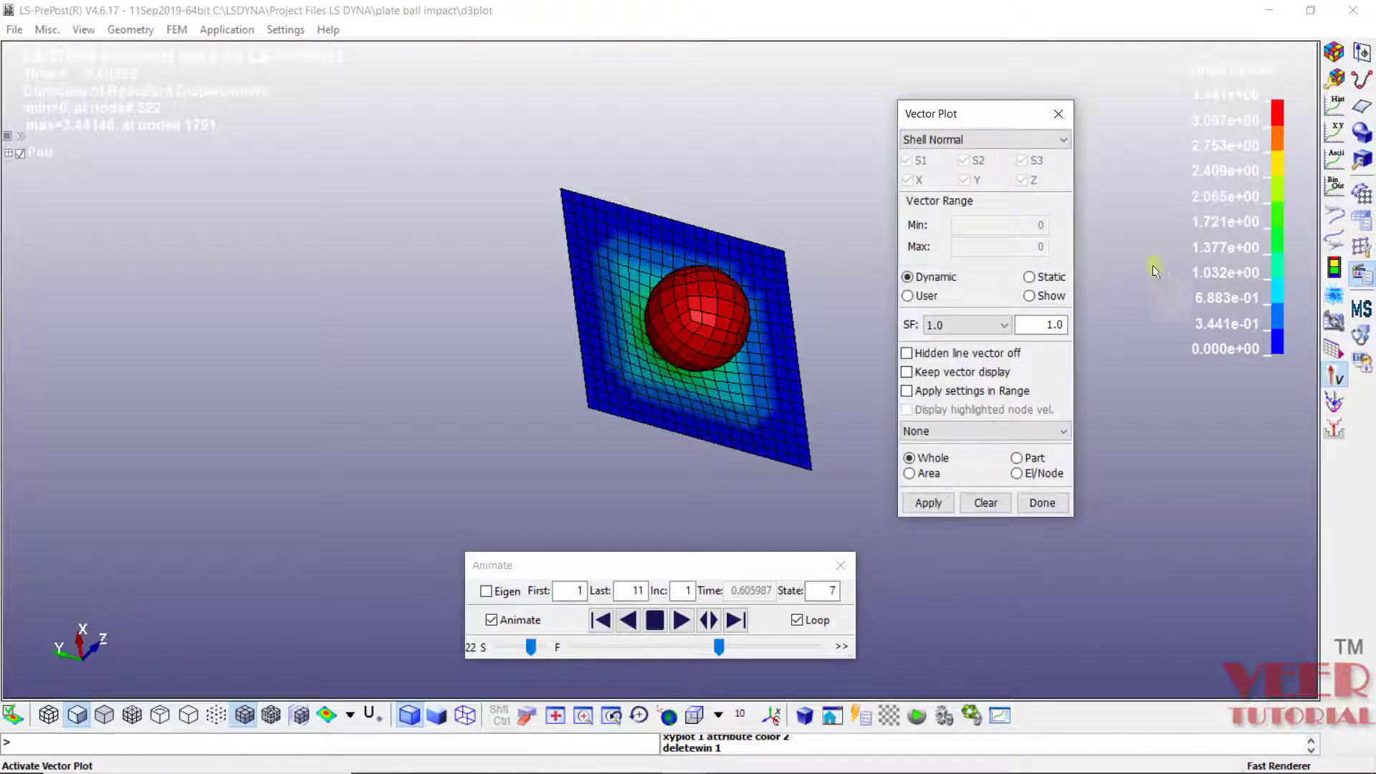
click(982, 139)
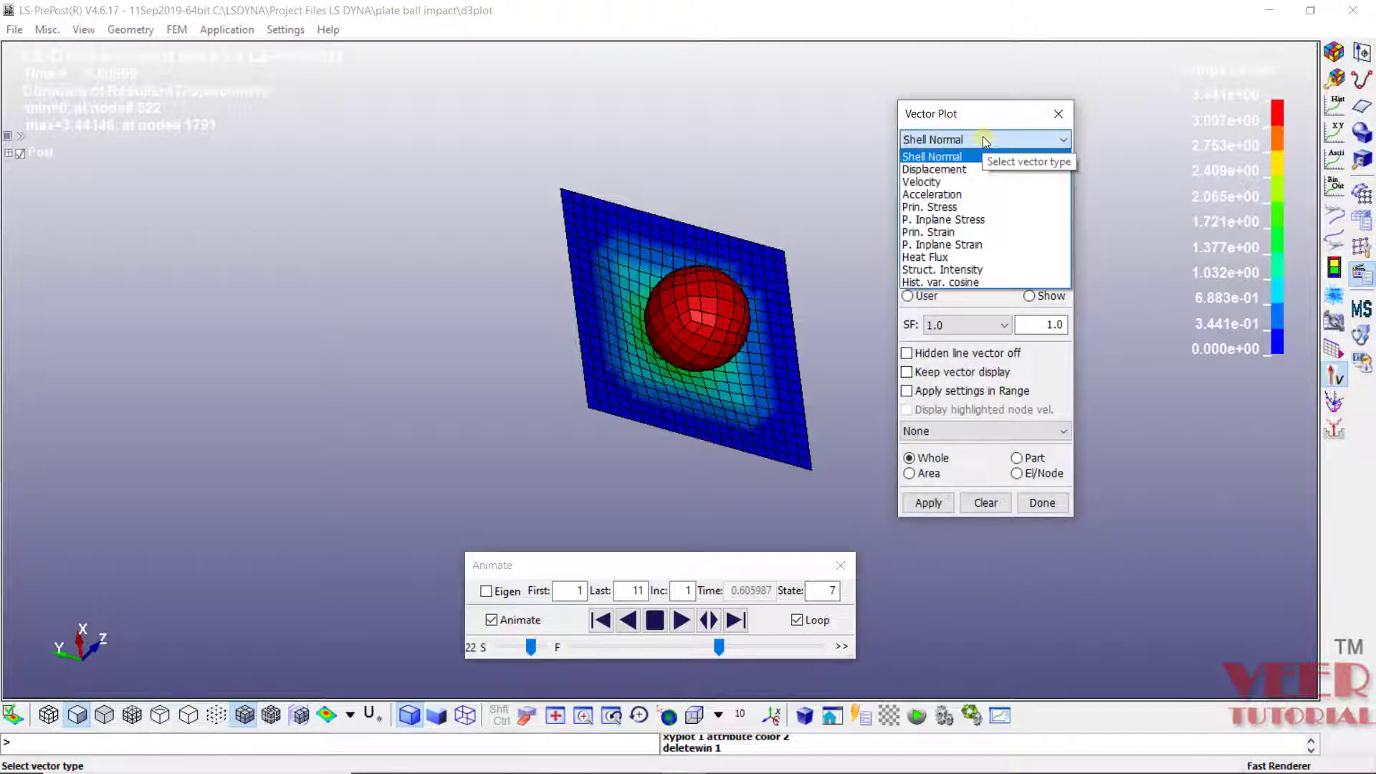
click(943, 181)
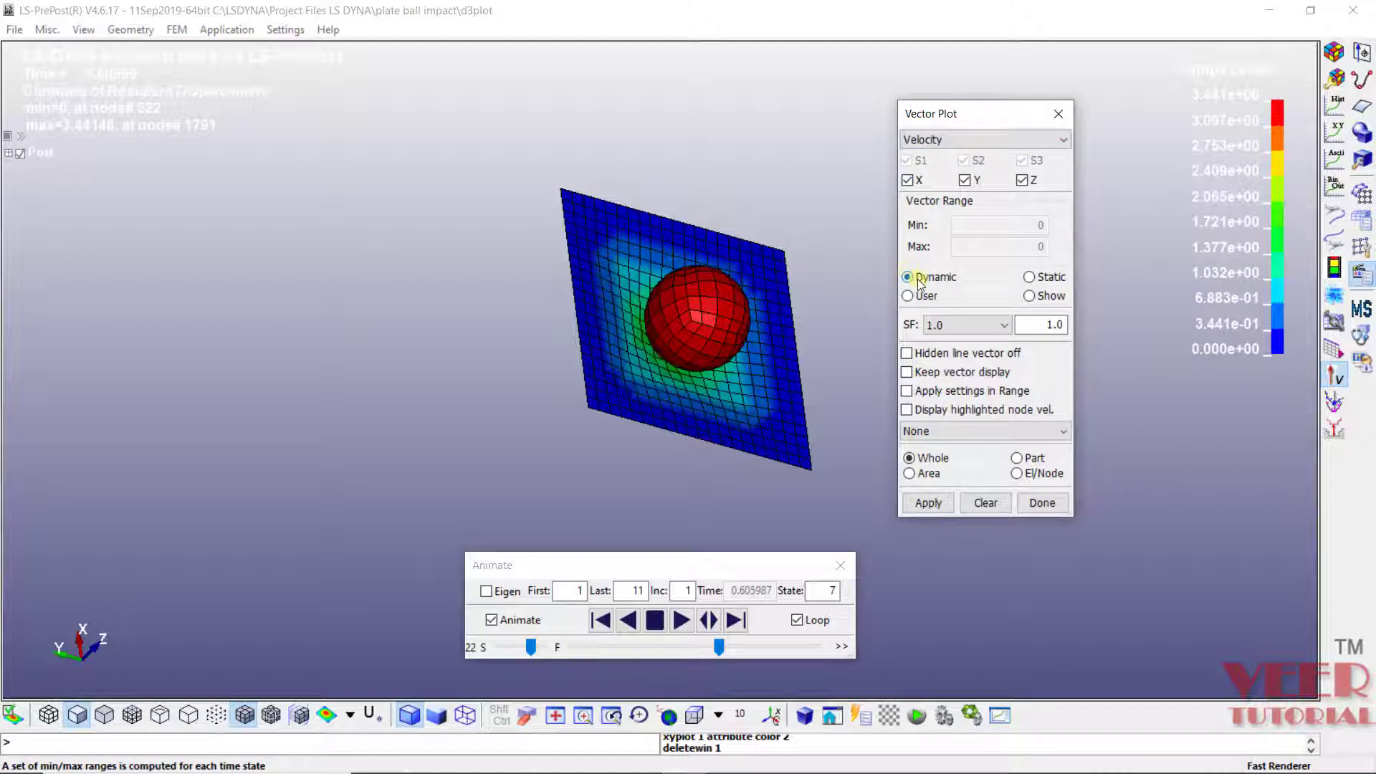
Apply velocity vector arrows to the whole ball–plate model
click(929, 502)
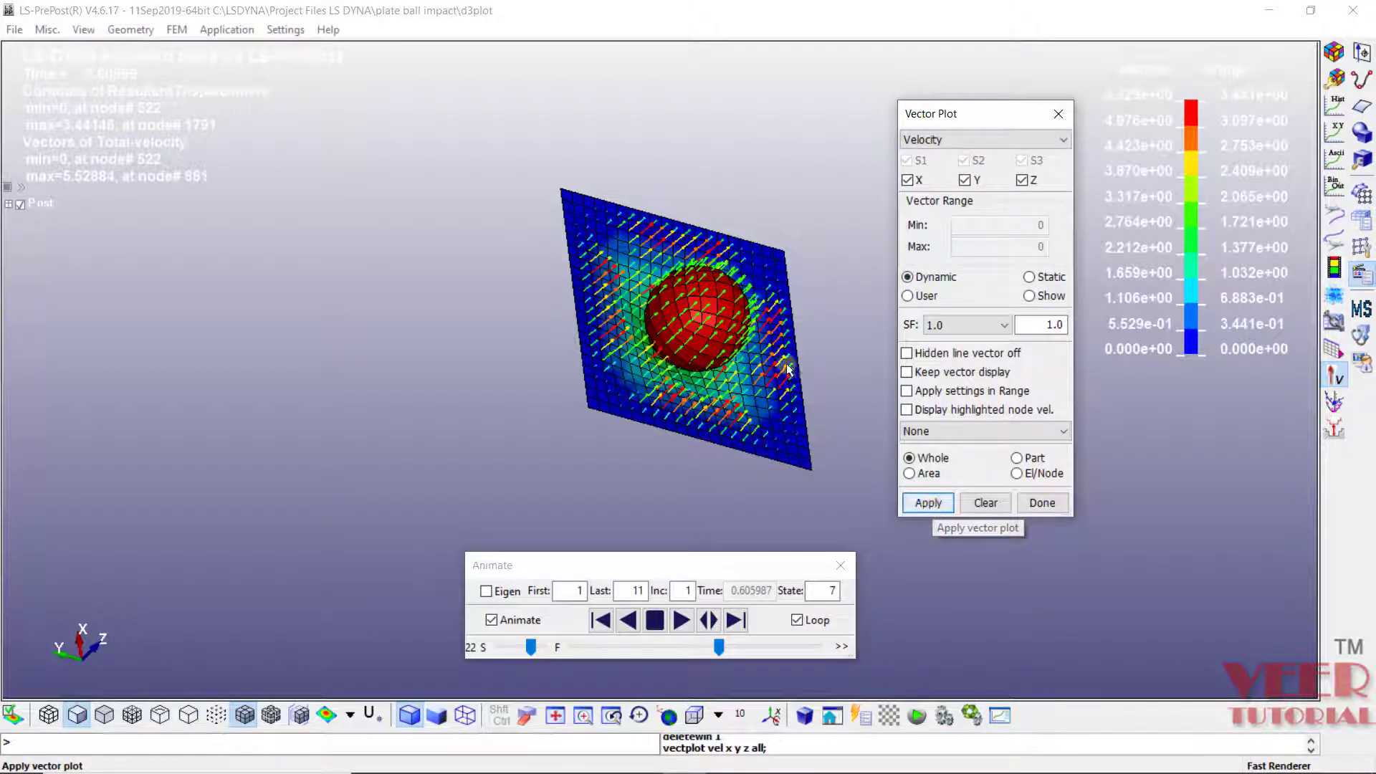
scroll(712, 358, up, 5)
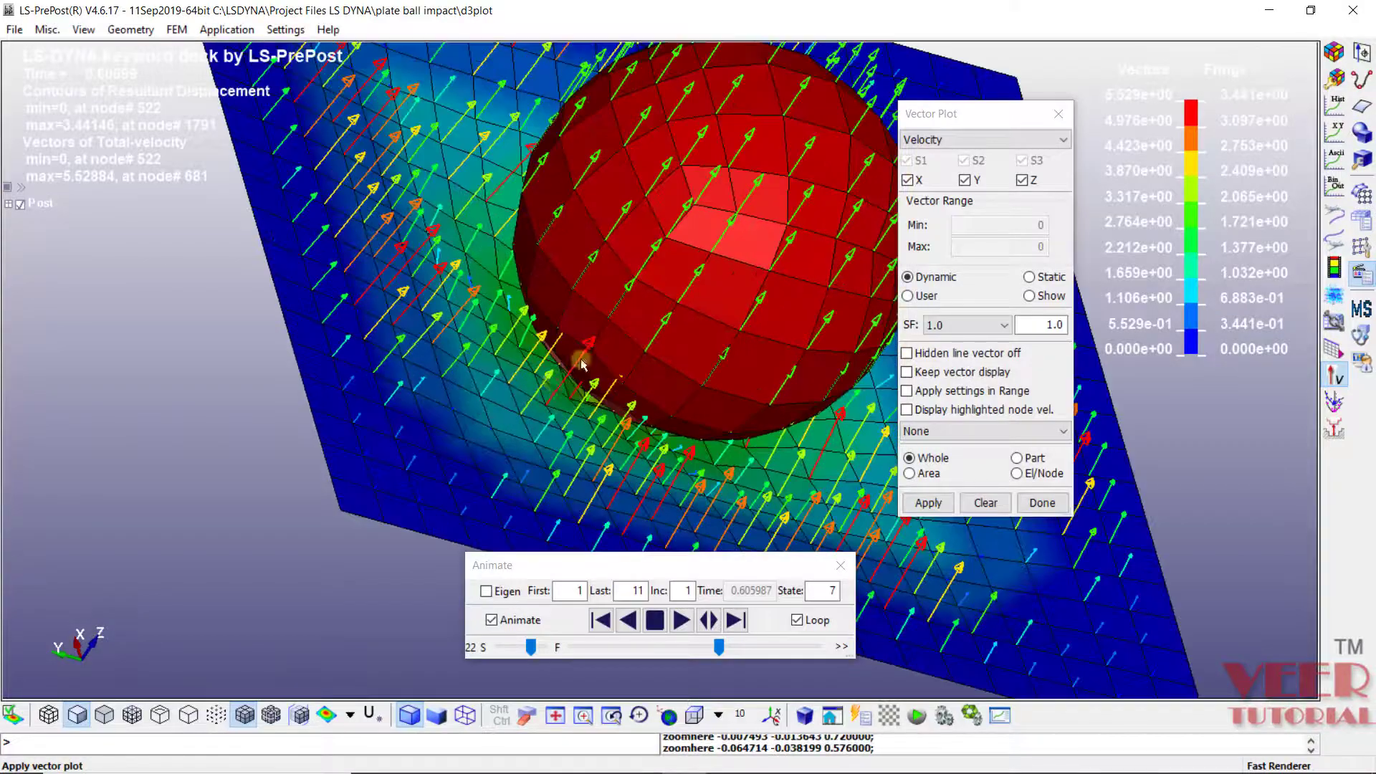
scroll(580, 358, down, 5)
scroll(574, 348, up, 4)
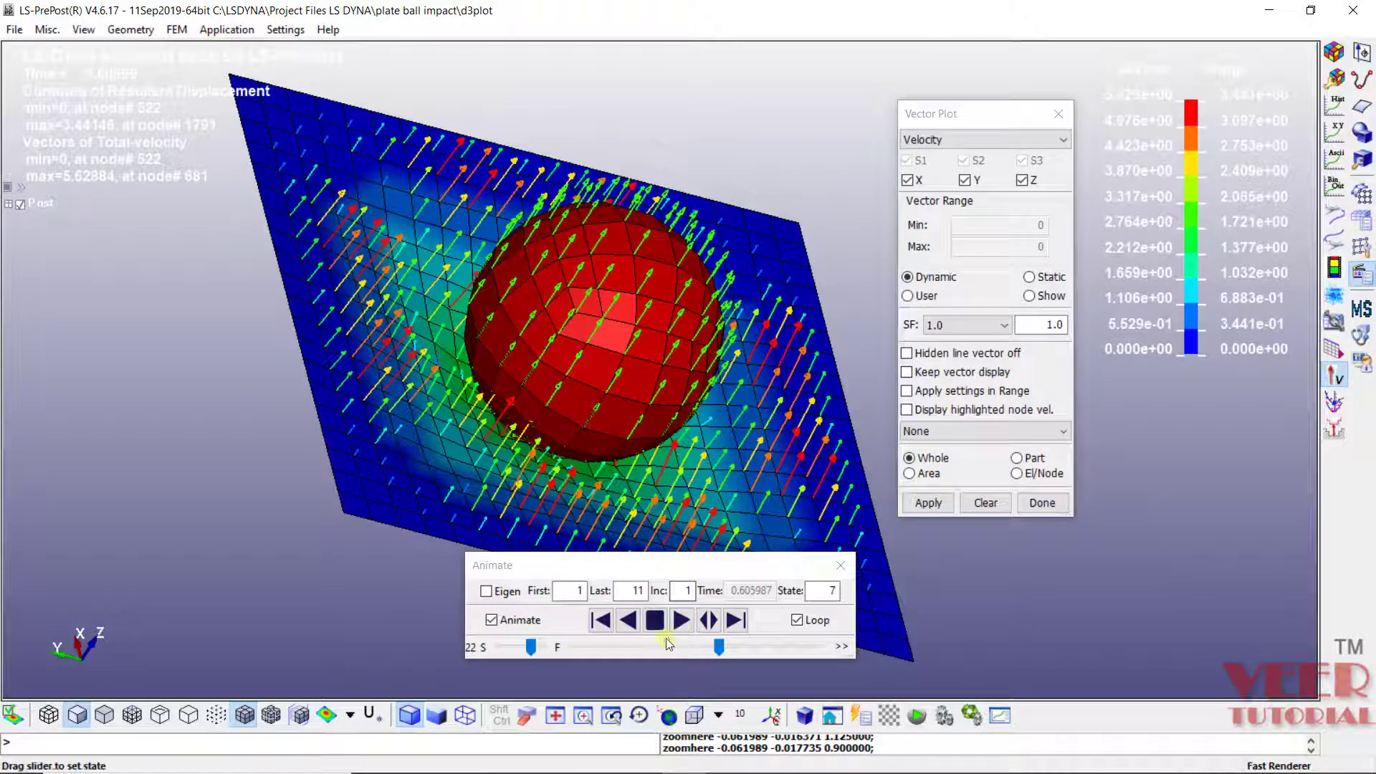
Play the impact at minimum speed, stop at state 3, and step back to the first state
drag(530, 648, 501, 647)
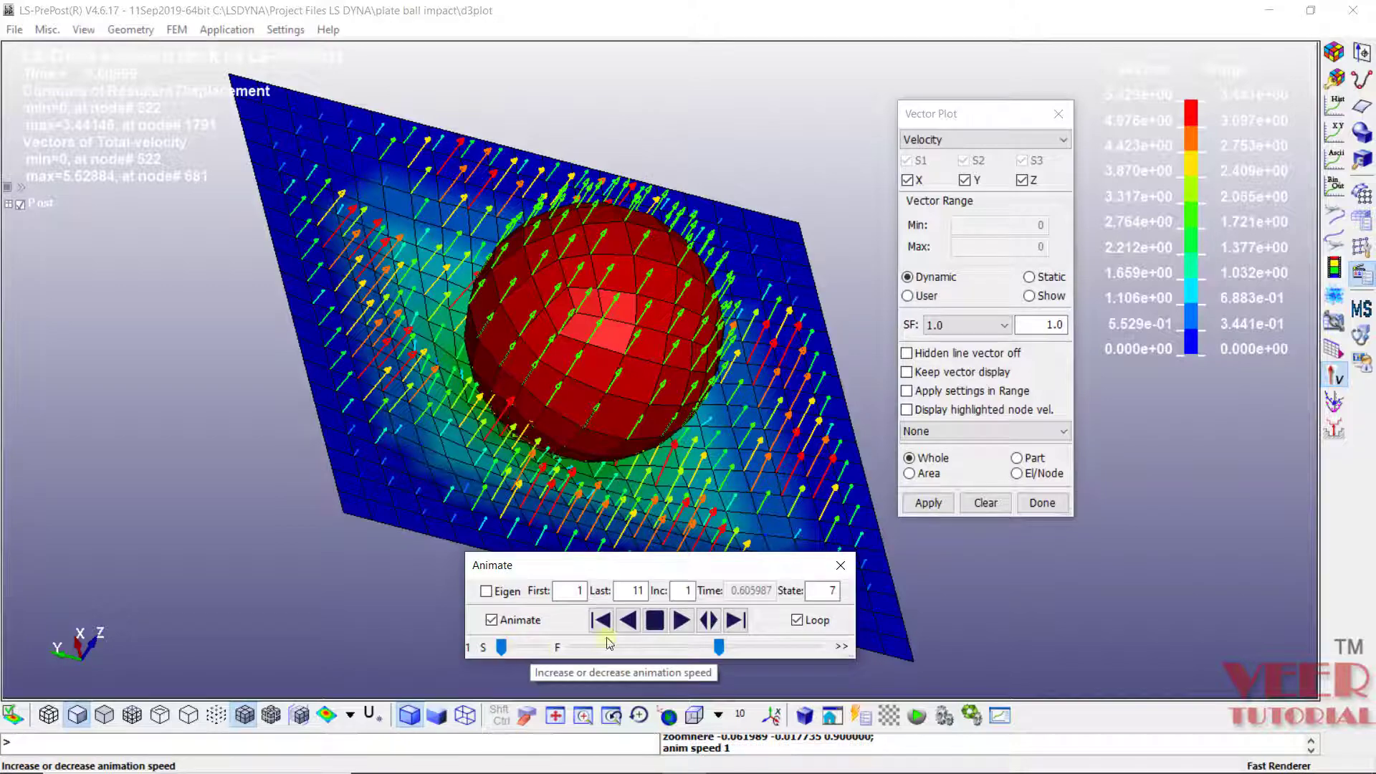
click(684, 619)
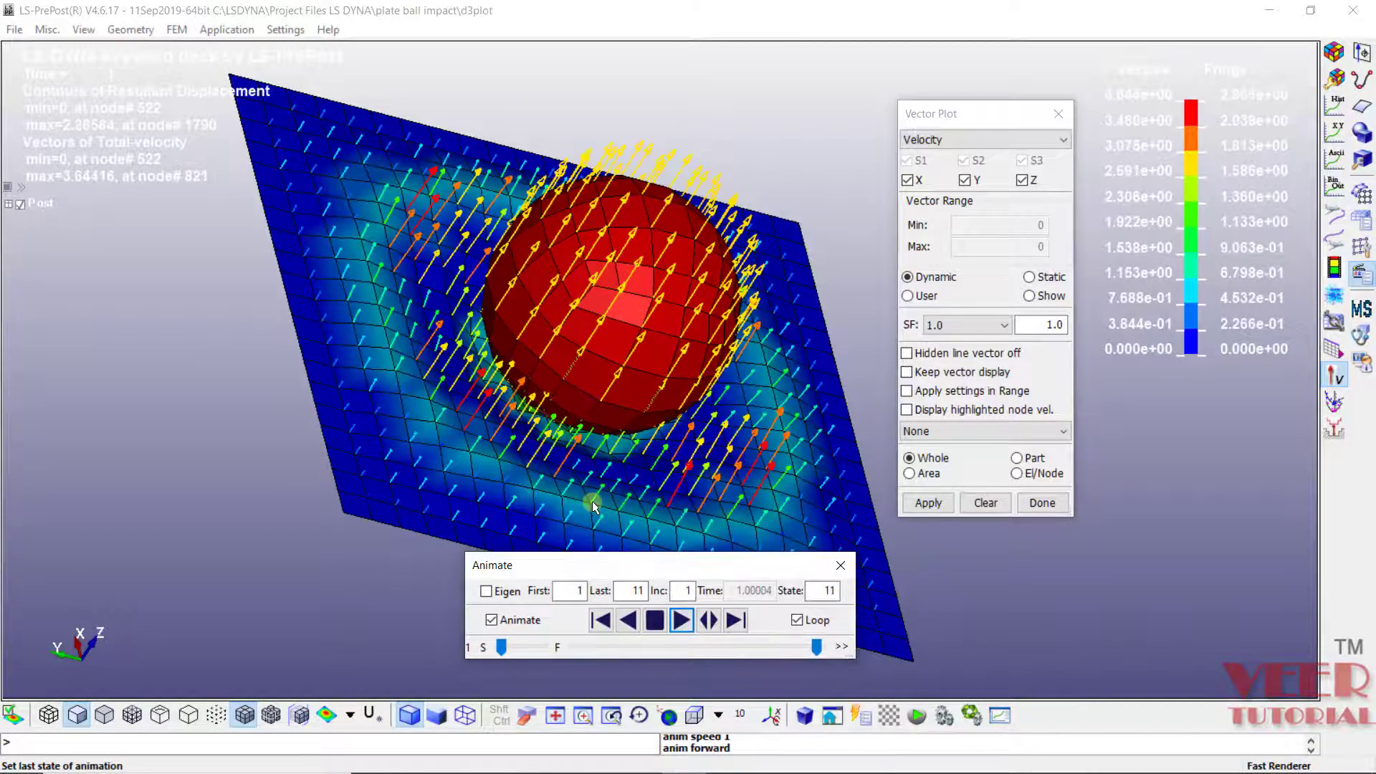
scroll(552, 358, down, 2)
scroll(609, 401, up, 1)
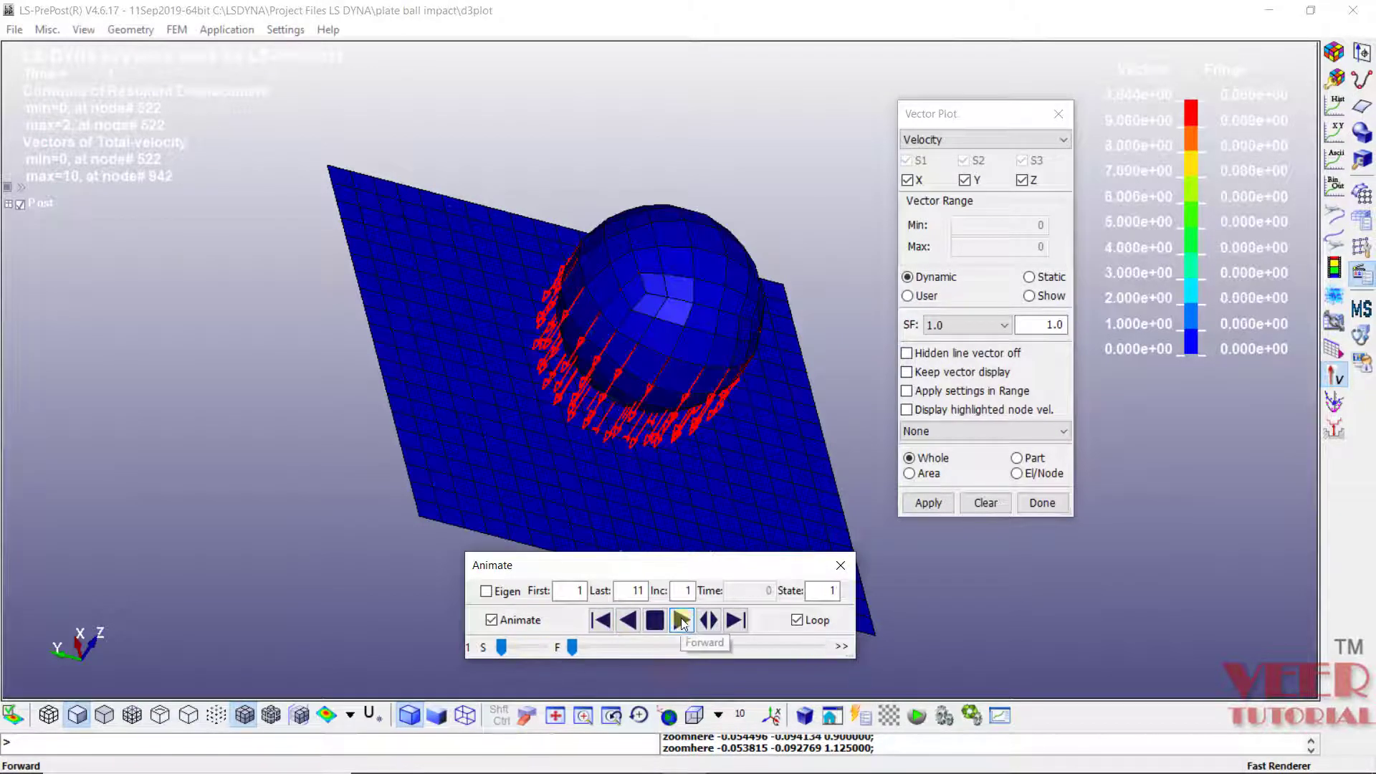
click(676, 621)
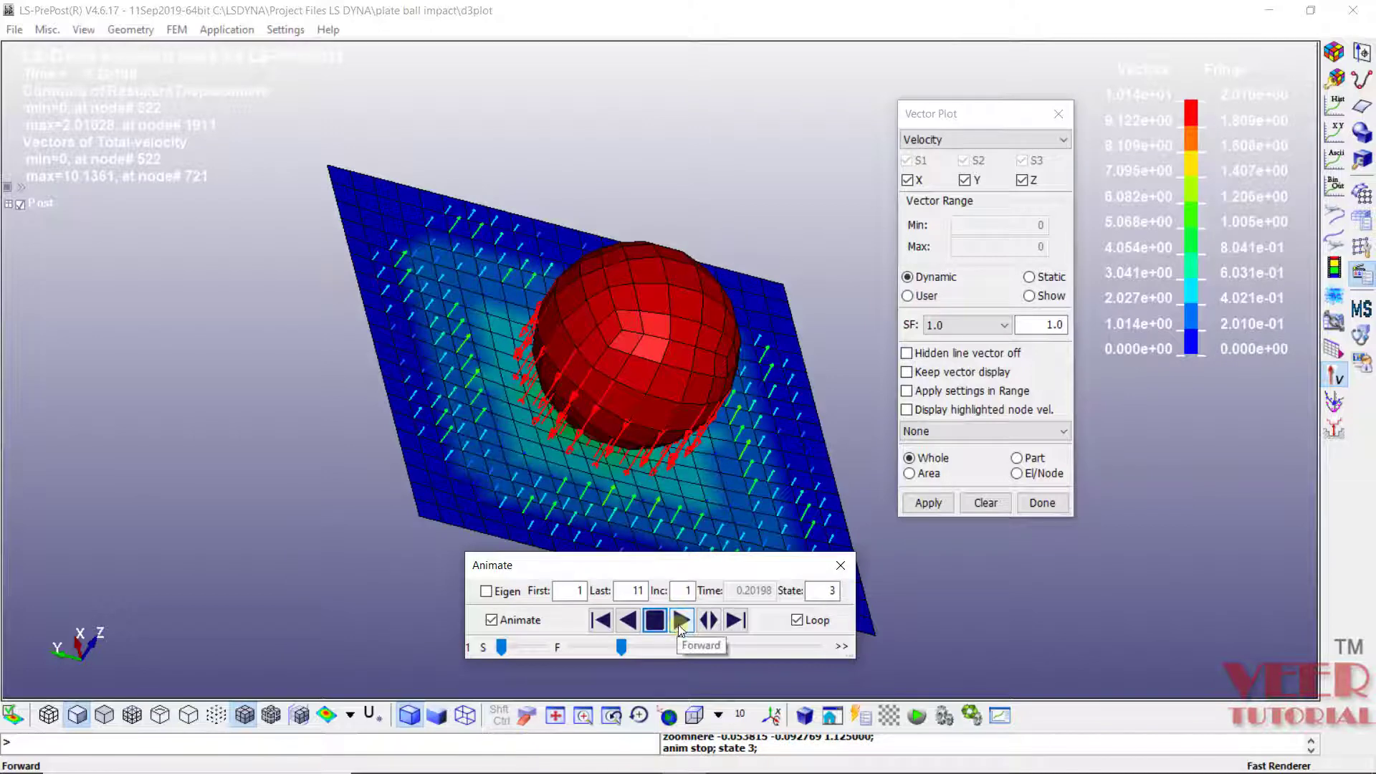
click(604, 622)
click(604, 623)
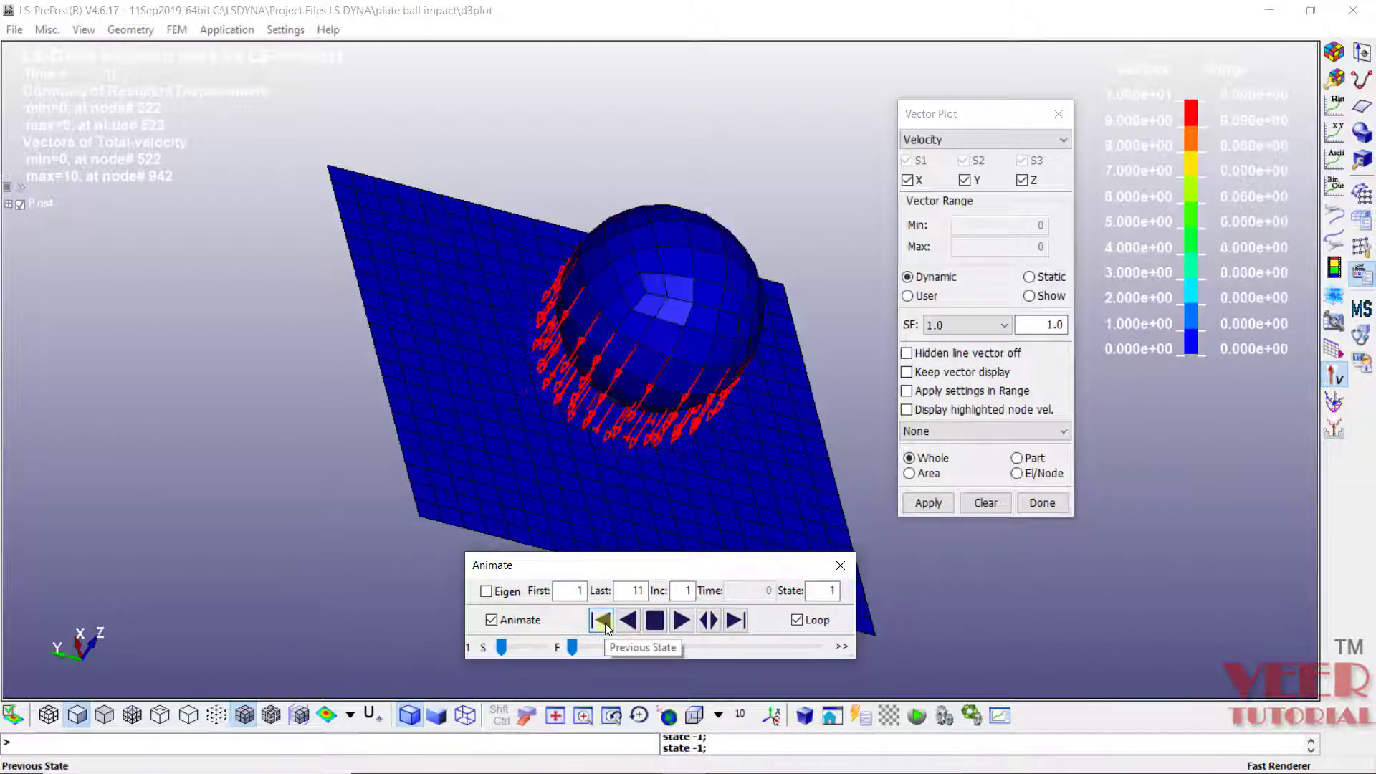
Rotate and zoom the model while advancing the animation to state 3
drag(629, 368, 607, 415)
scroll(606, 401, up, 1)
scroll(606, 401, down, 2)
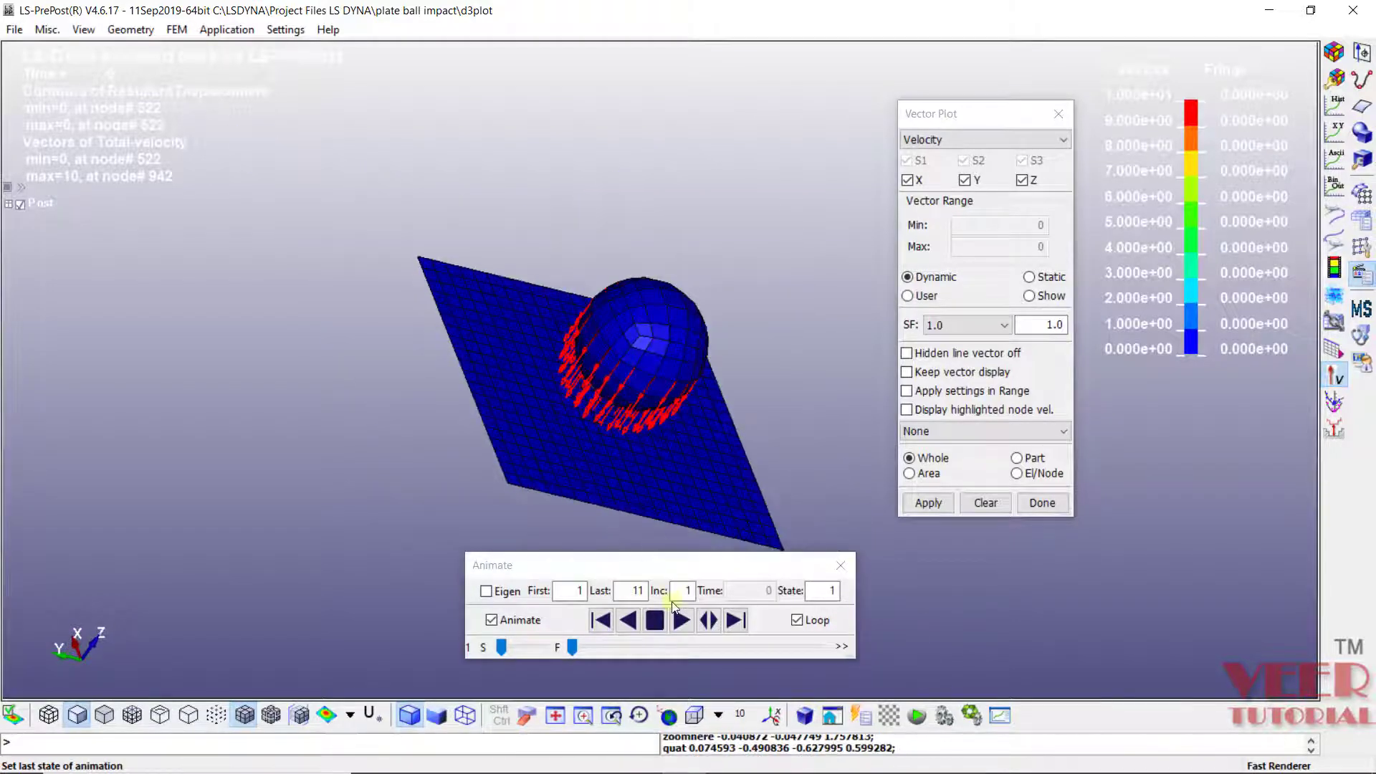
click(738, 621)
click(738, 621)
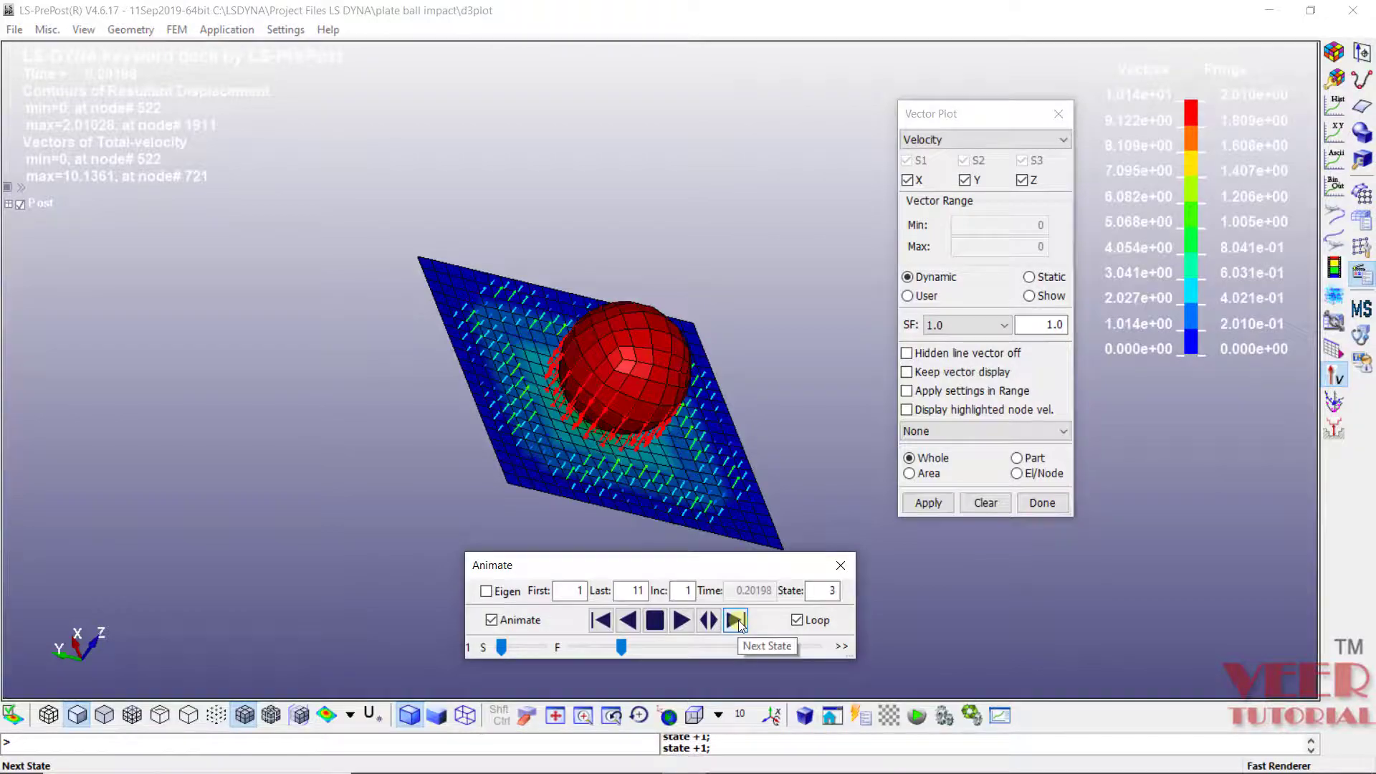
scroll(589, 398, up, 4)
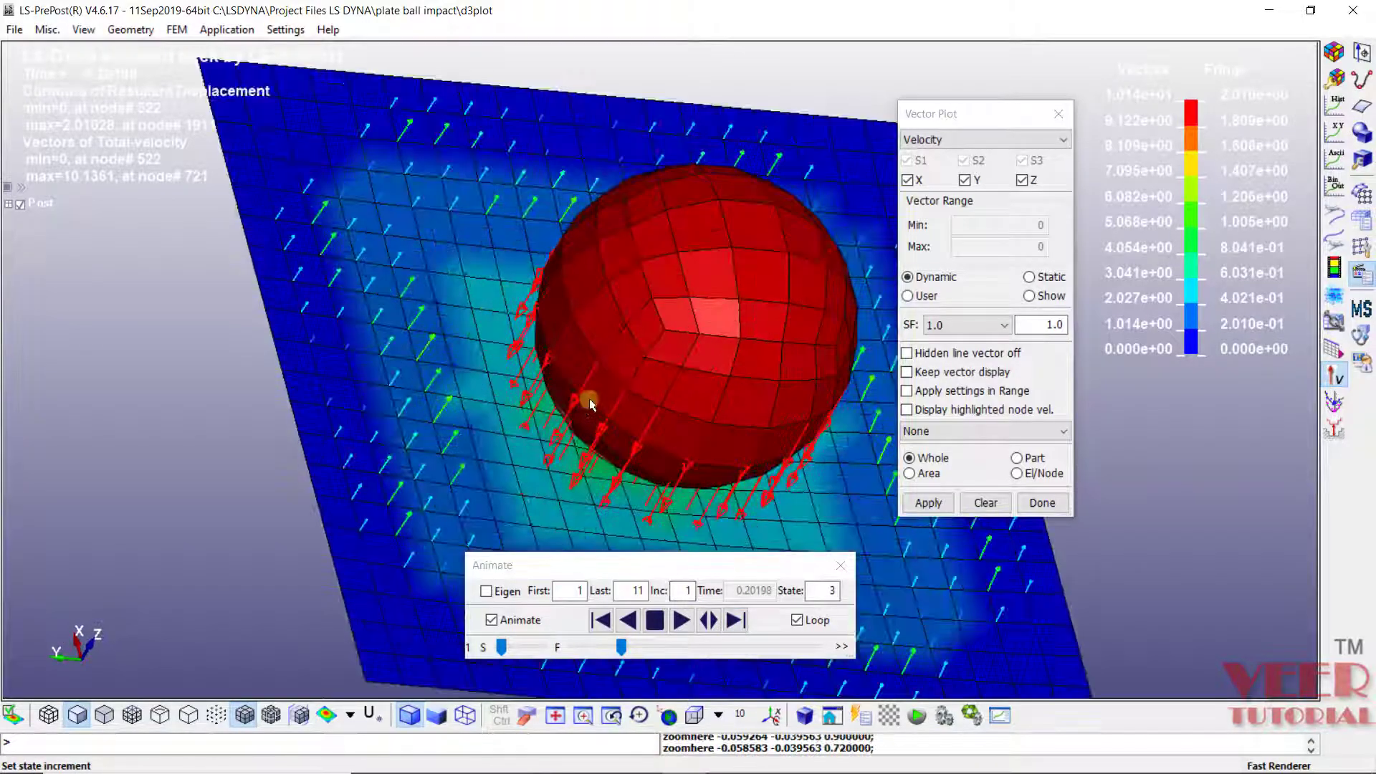
mouse_move(588, 399)
mouse_down()
mouse_move(582, 371)
mouse_move(611, 356)
mouse_move(559, 363)
mouse_move(571, 409)
mouse_up()
scroll(572, 407, down, 3)
scroll(572, 407, up, 3)
scroll(572, 409, down, 4)
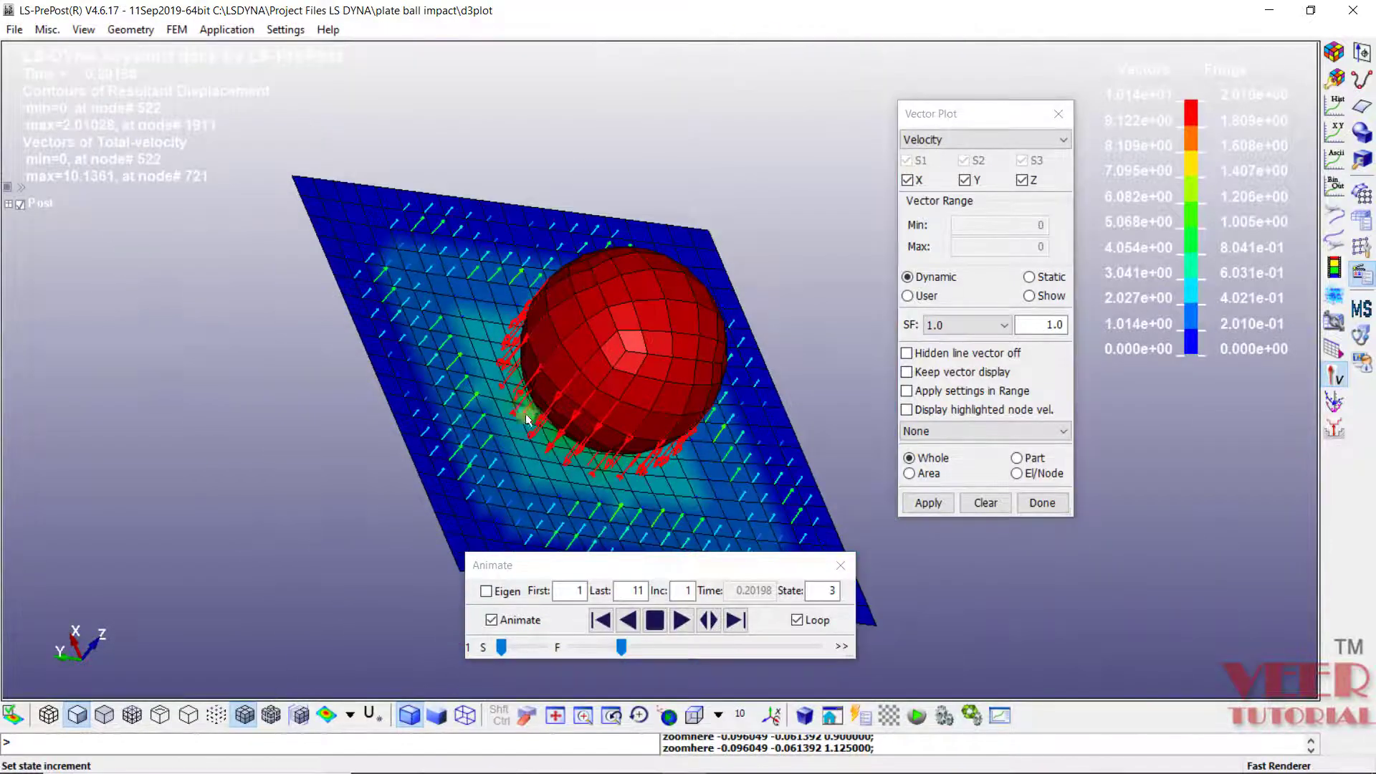
click(624, 519)
Step forward to state 8, then clear the velocity vectors
click(734, 621)
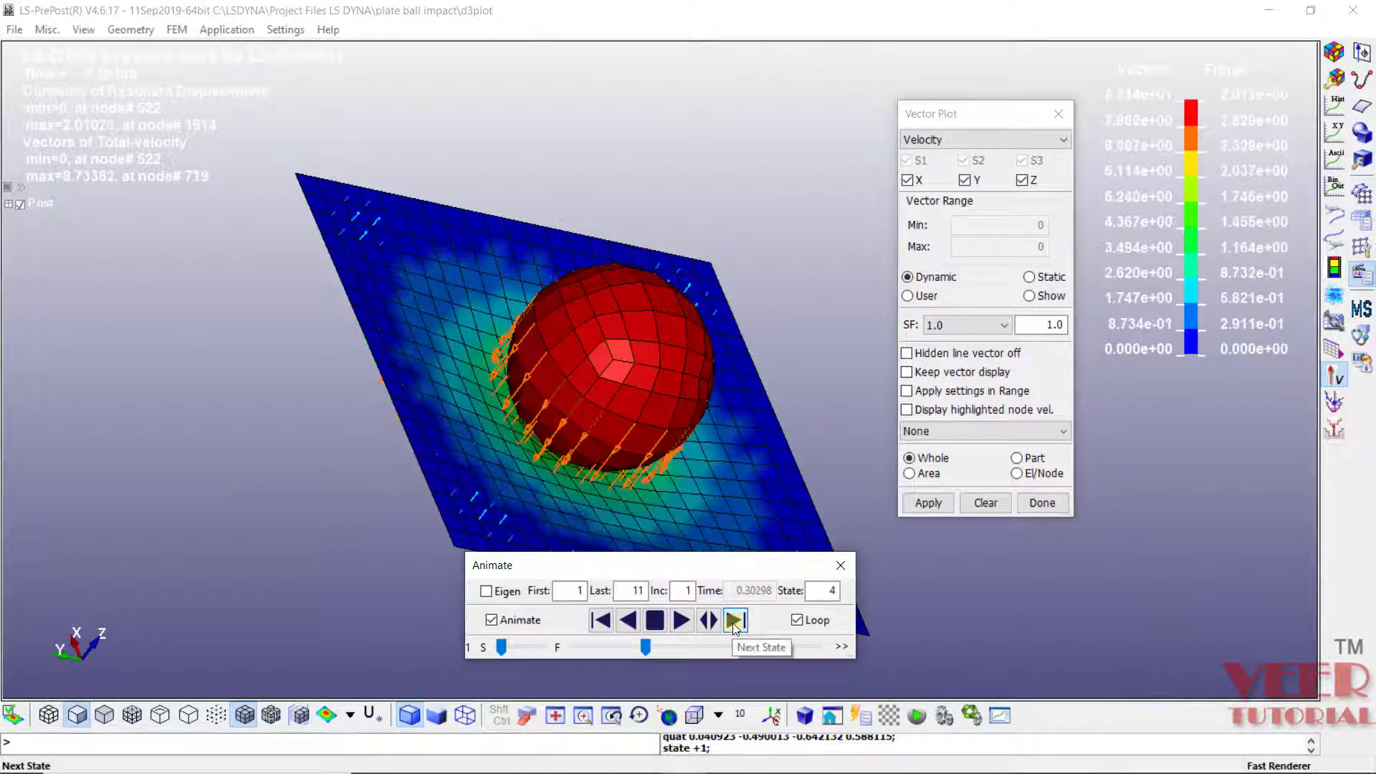
click(734, 622)
click(734, 621)
click(734, 622)
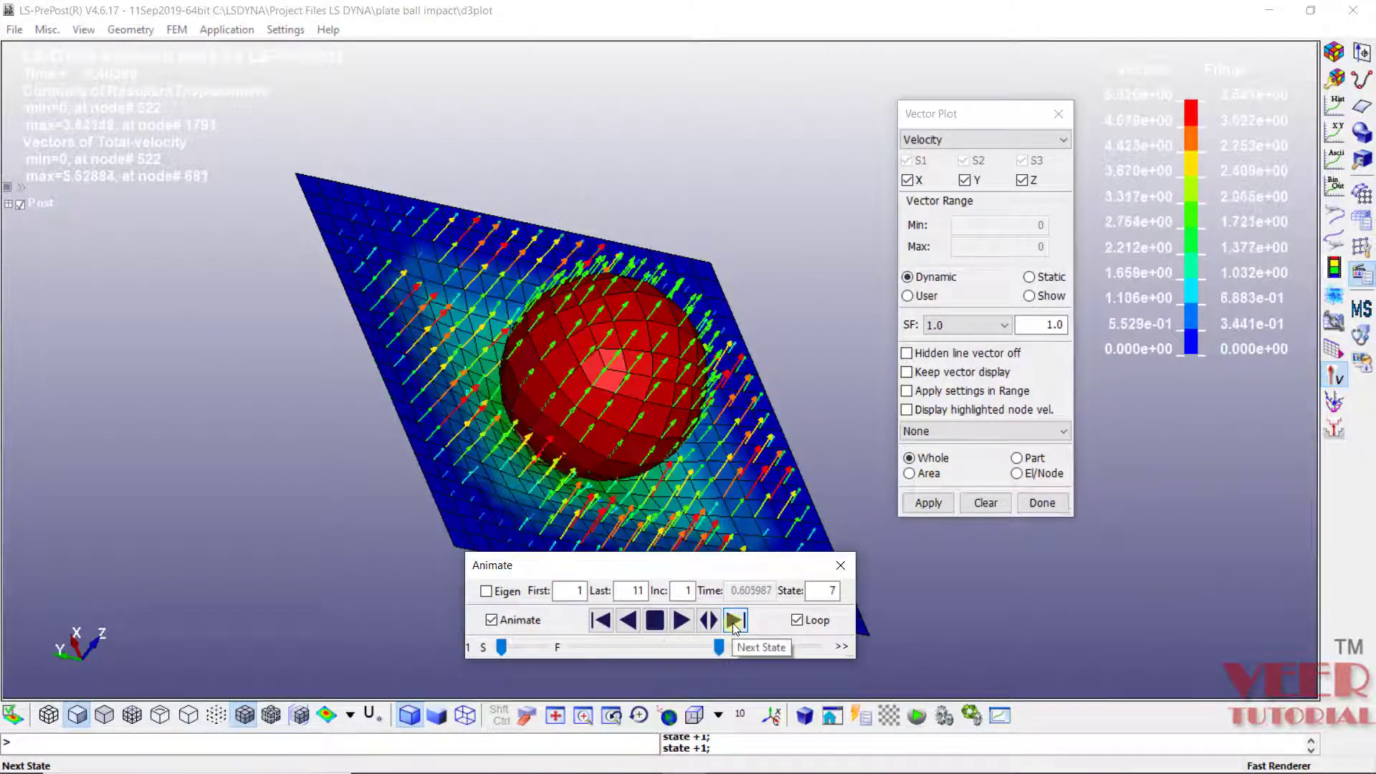
click(734, 620)
scroll(800, 398, down, 5)
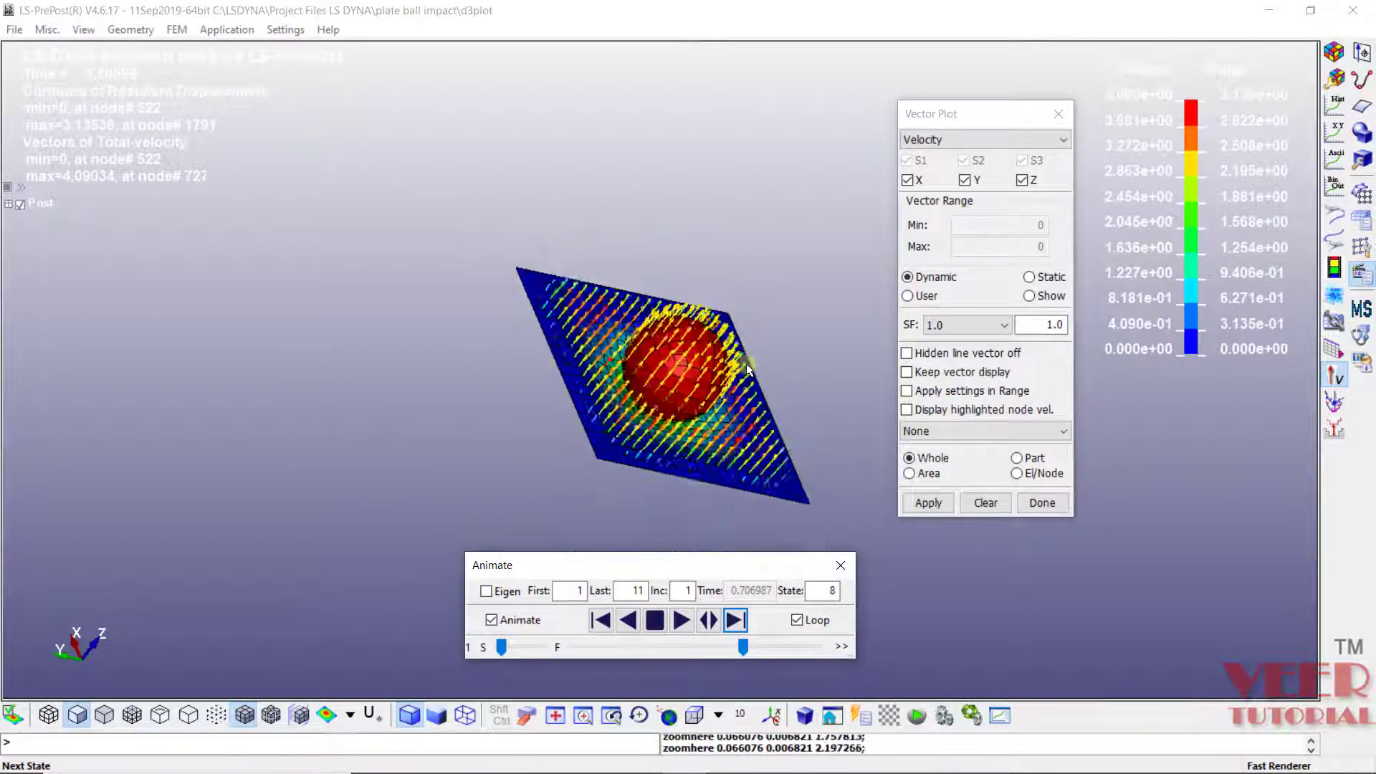
click(1040, 504)
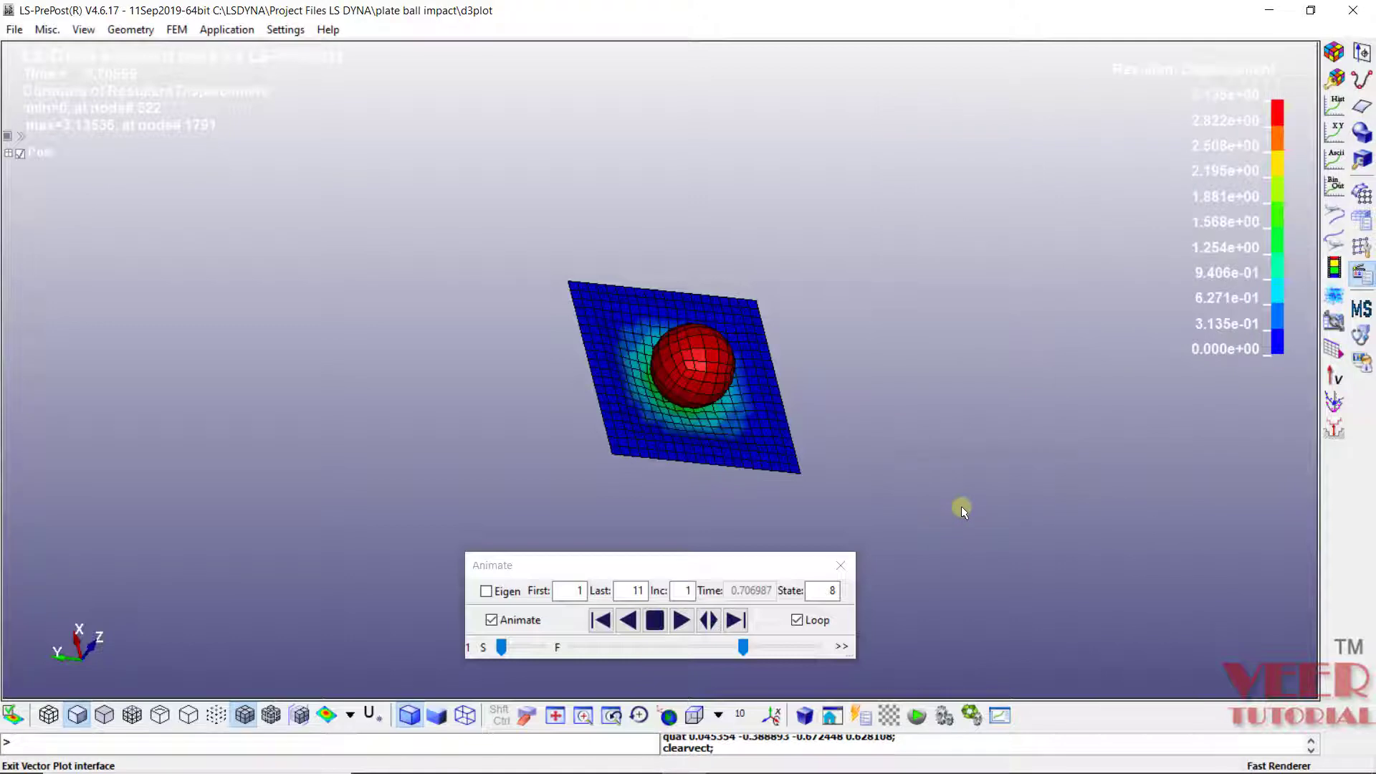